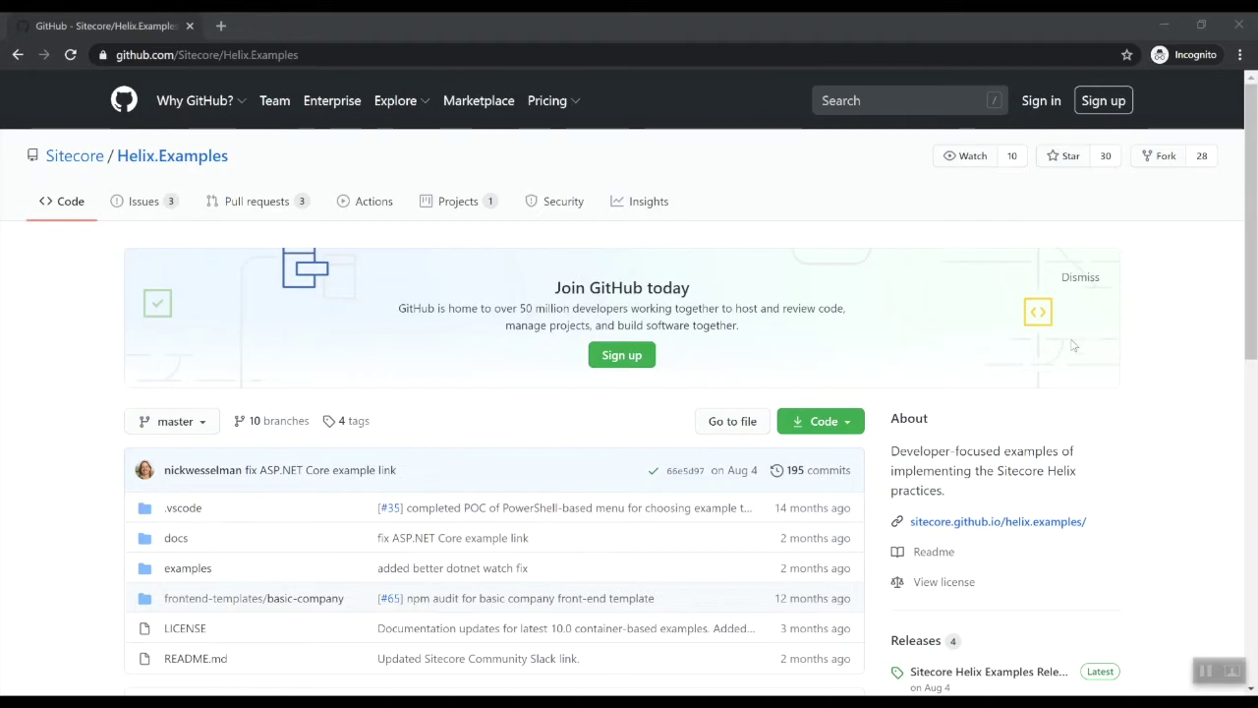
Navigate into examples and then the helix-basic-aspnetcore example folder on GitHub
scroll(1074, 345, "down", 1)
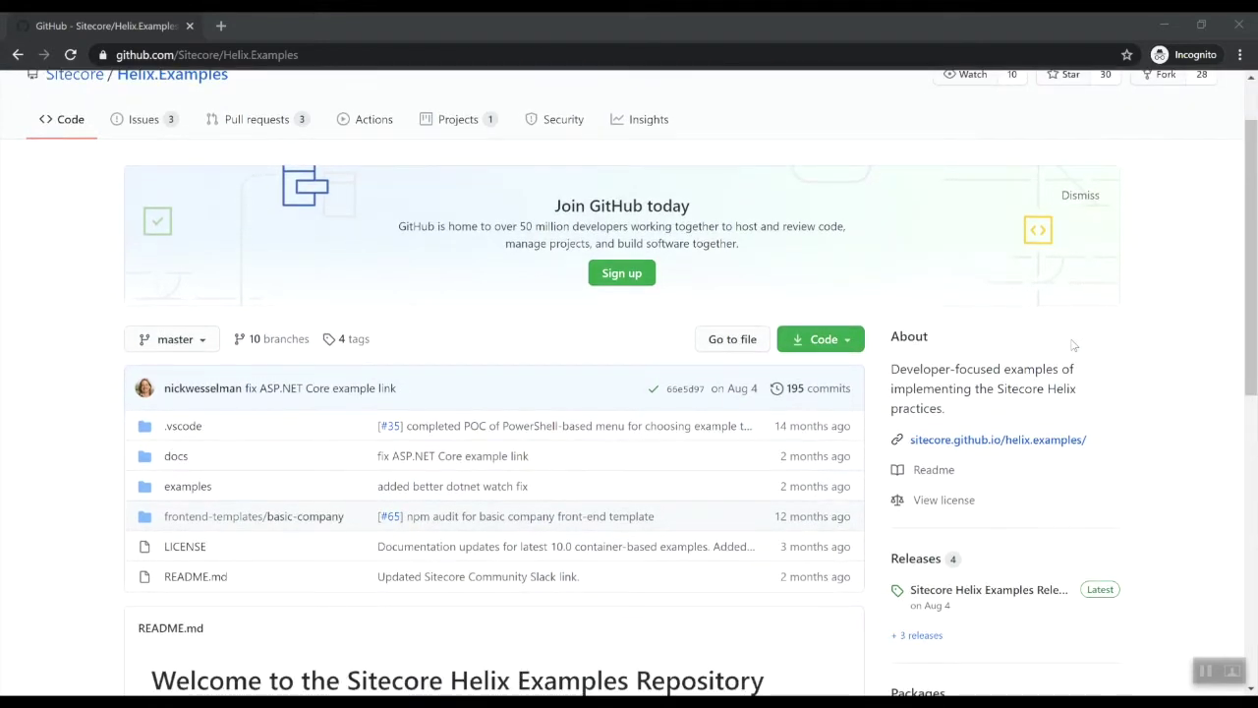
scroll(1074, 345, "down", 3)
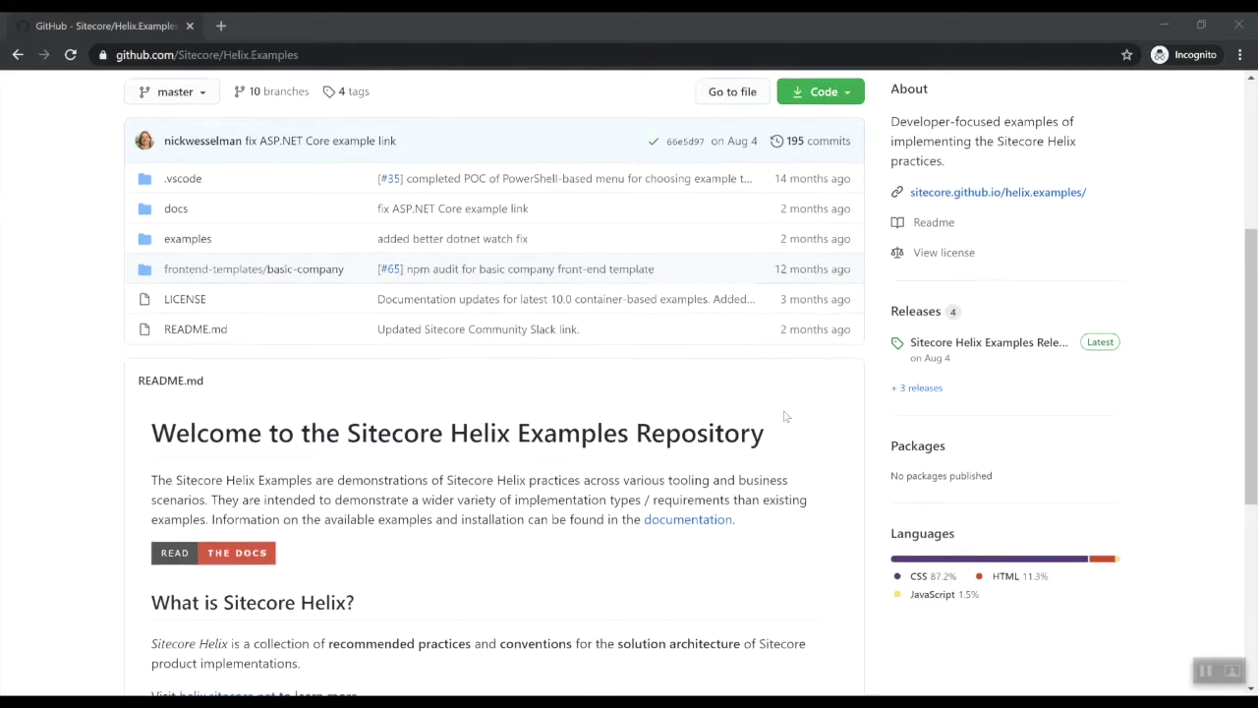
scroll(766, 411, "down", 1)
scroll(693, 386, "up", 1)
left_click(187, 240)
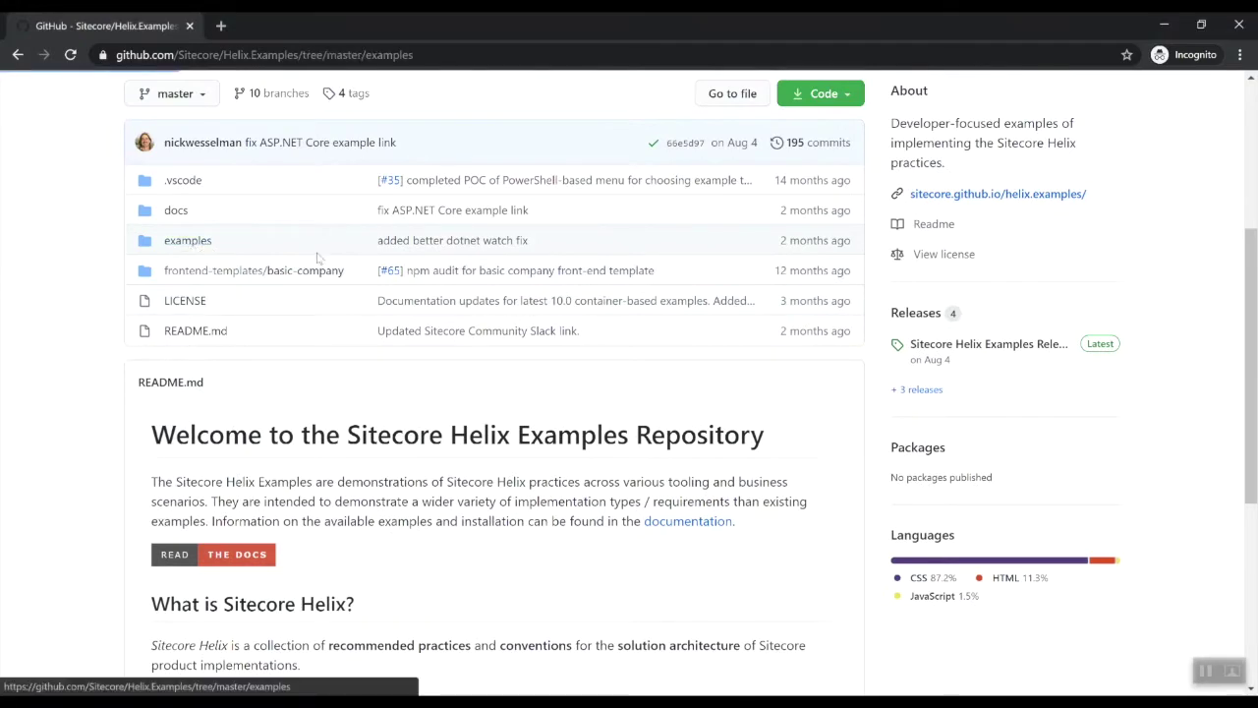
left_click(252, 384)
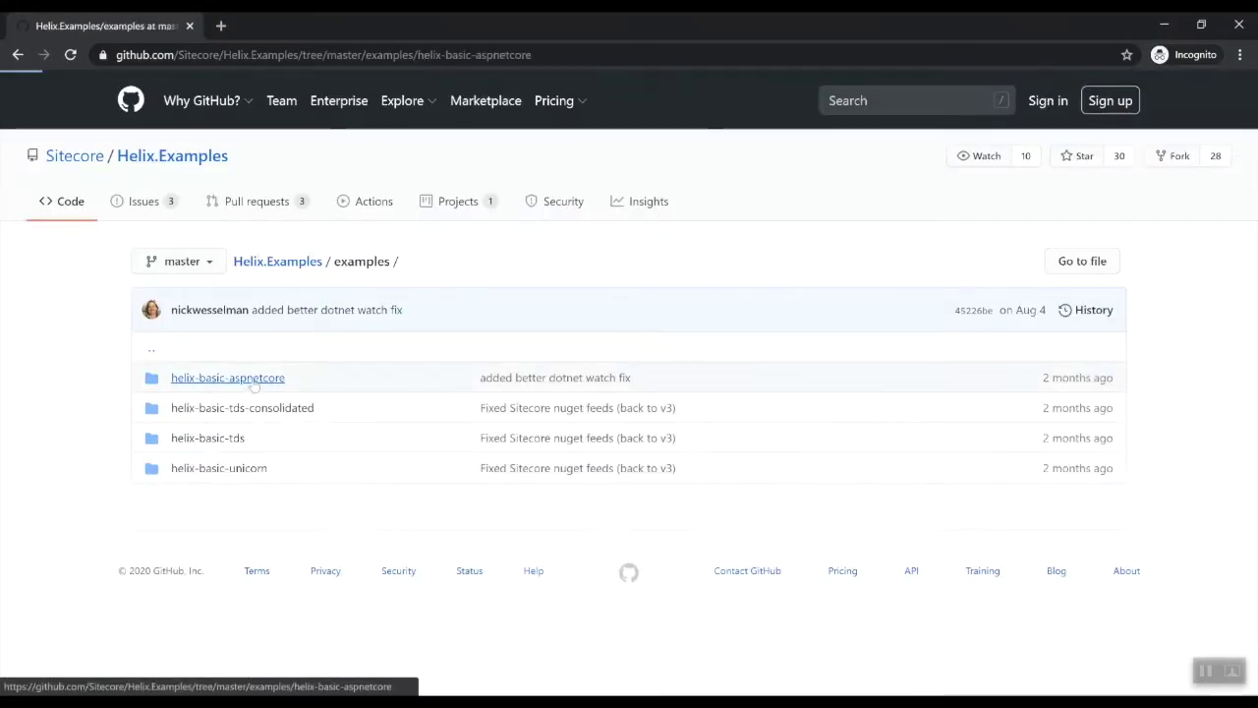
Read through the README's Running the Example setup instructions
scroll(856, 340, "down", 3)
scroll(858, 348, "down", 6)
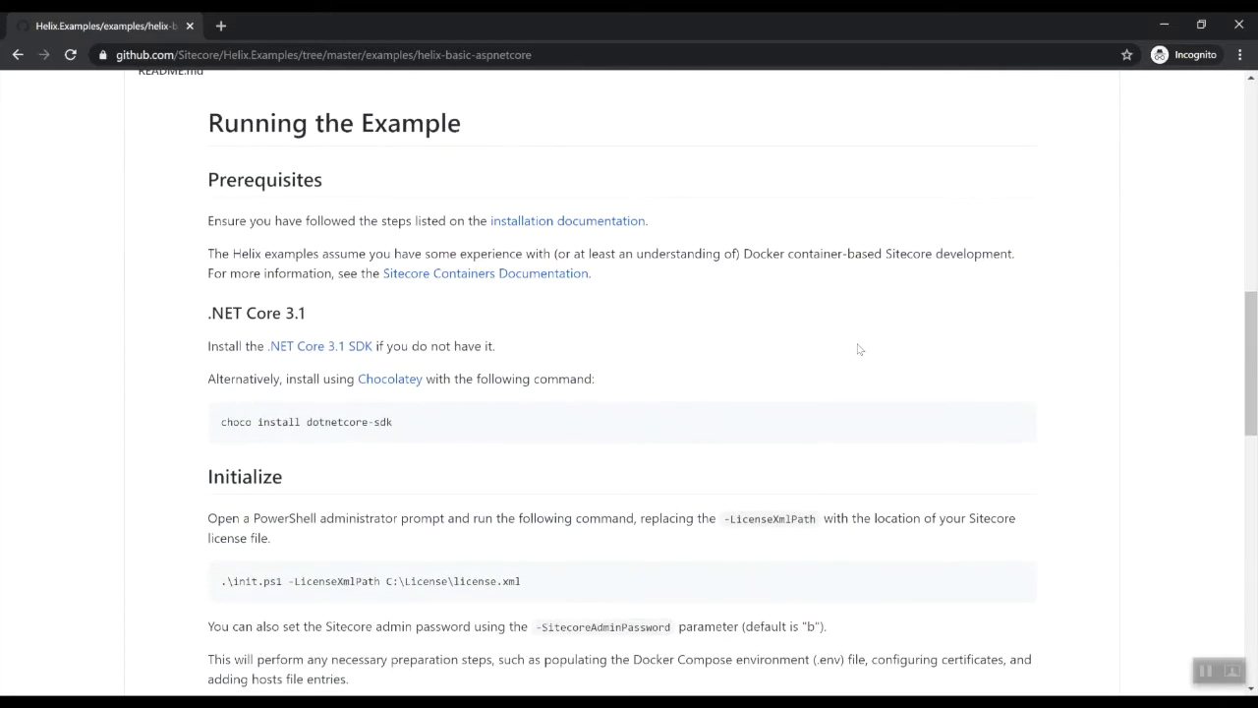
scroll(858, 348, "up", 1)
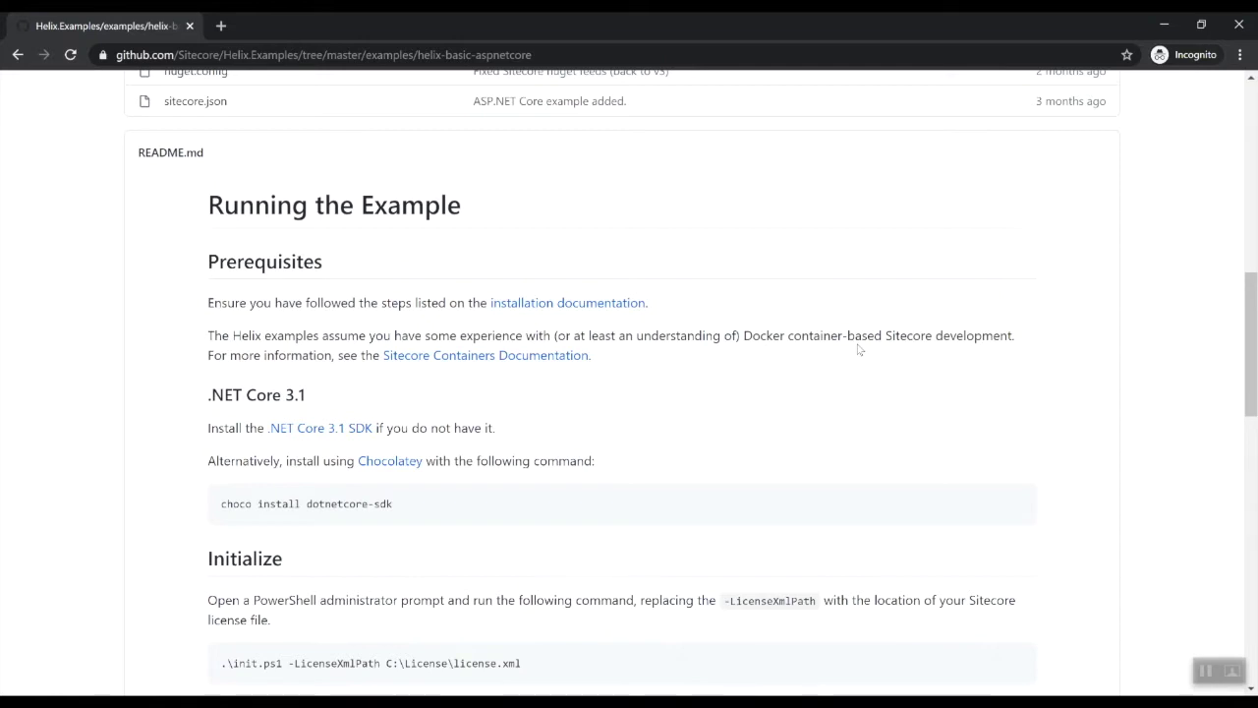
scroll(859, 351, "up", 8)
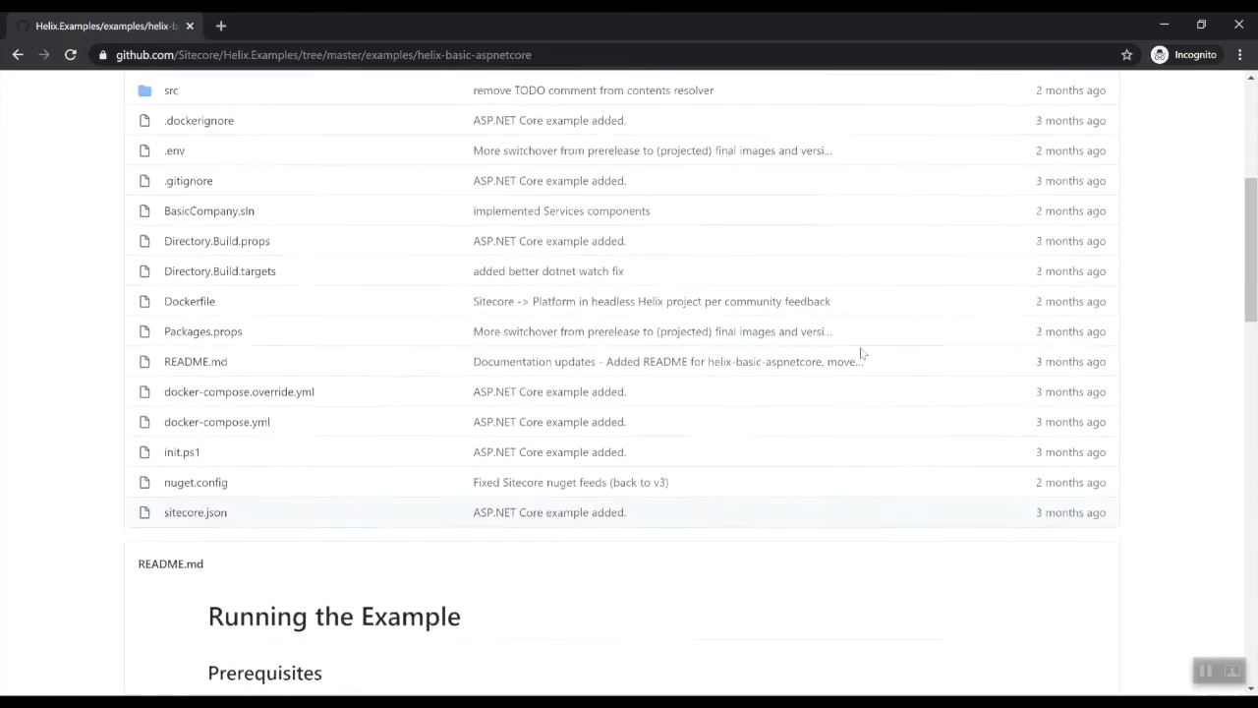
scroll(860, 352, "up", 1)
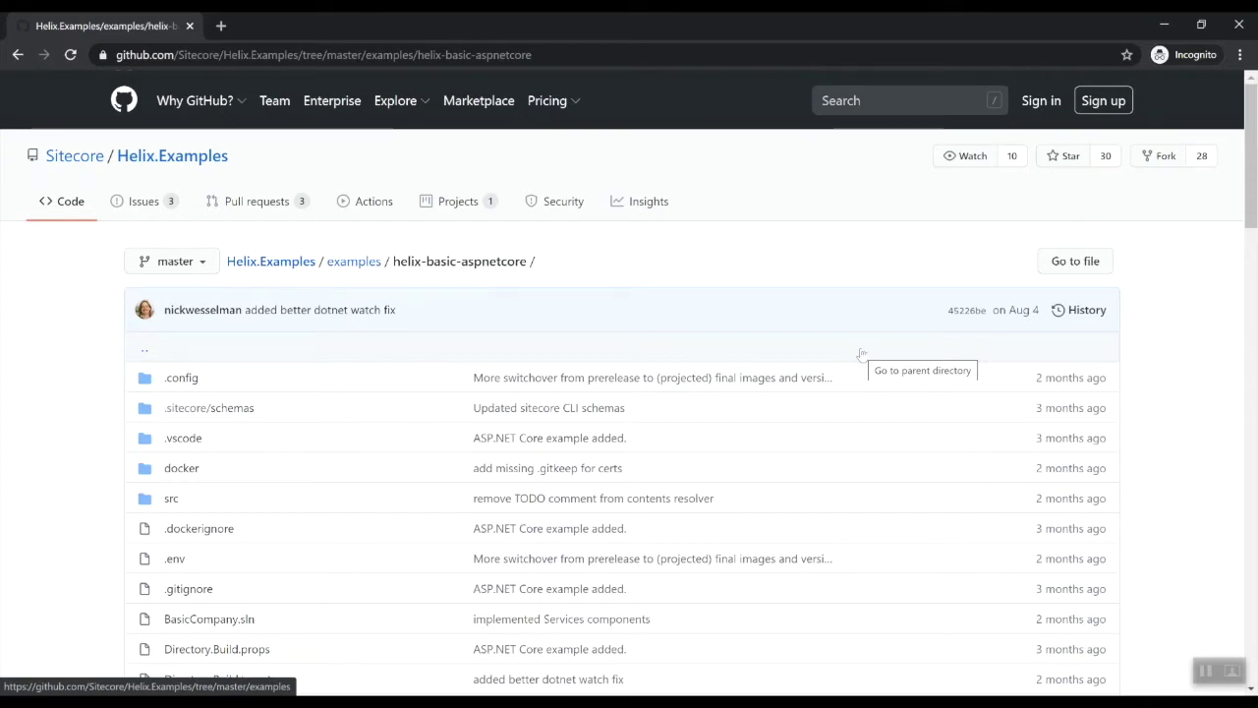
Return to the Helix.Examples repository root and look over its contents
left_click(208, 160)
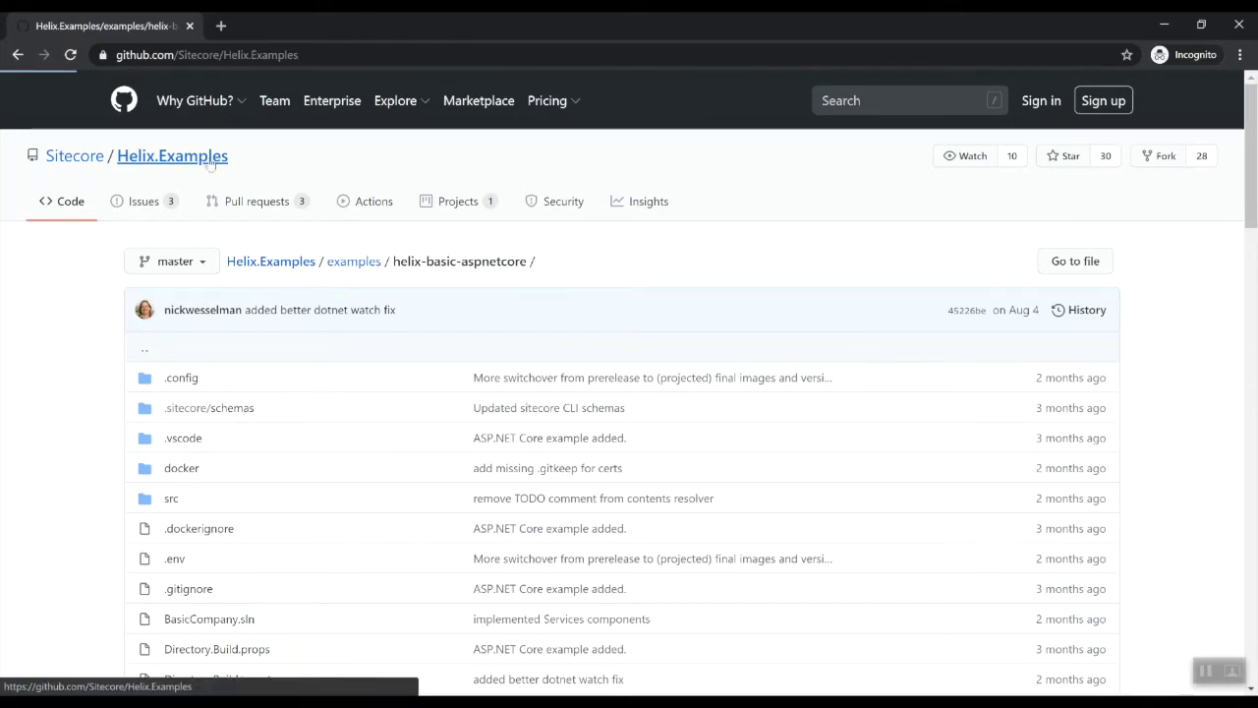
scroll(749, 324, "down", 2)
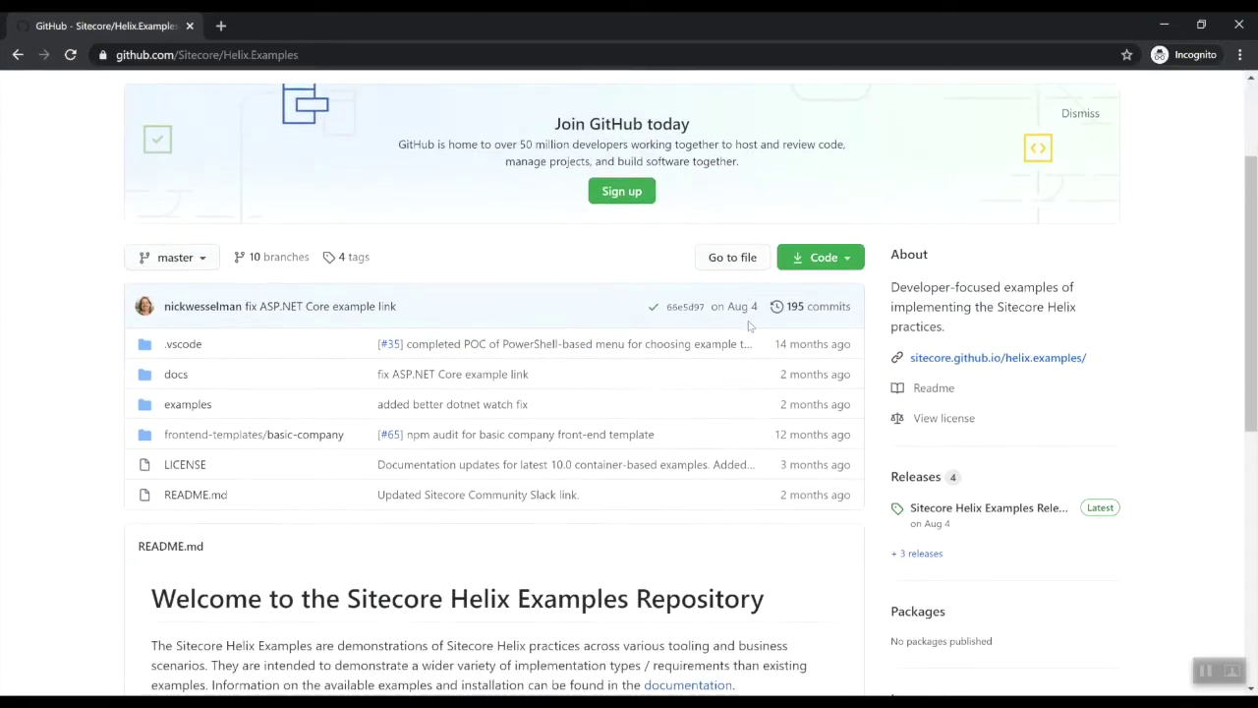
scroll(749, 325, "down", 2)
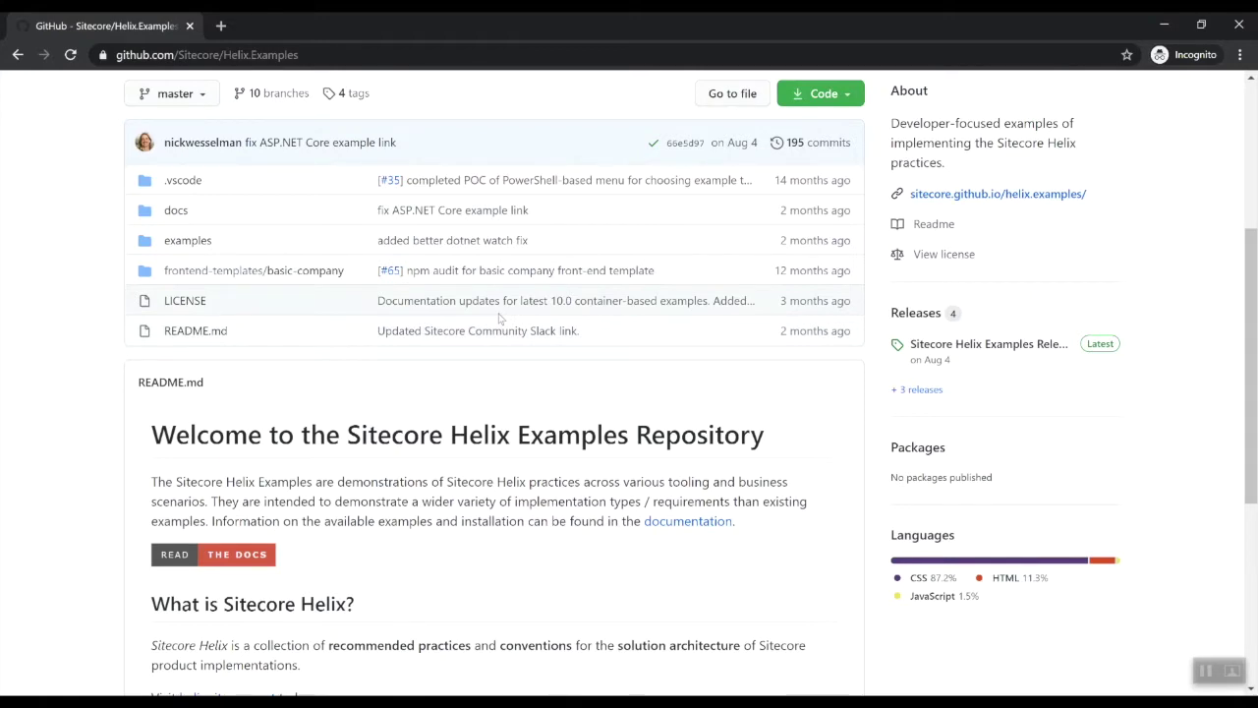
scroll(590, 373, "up", 4)
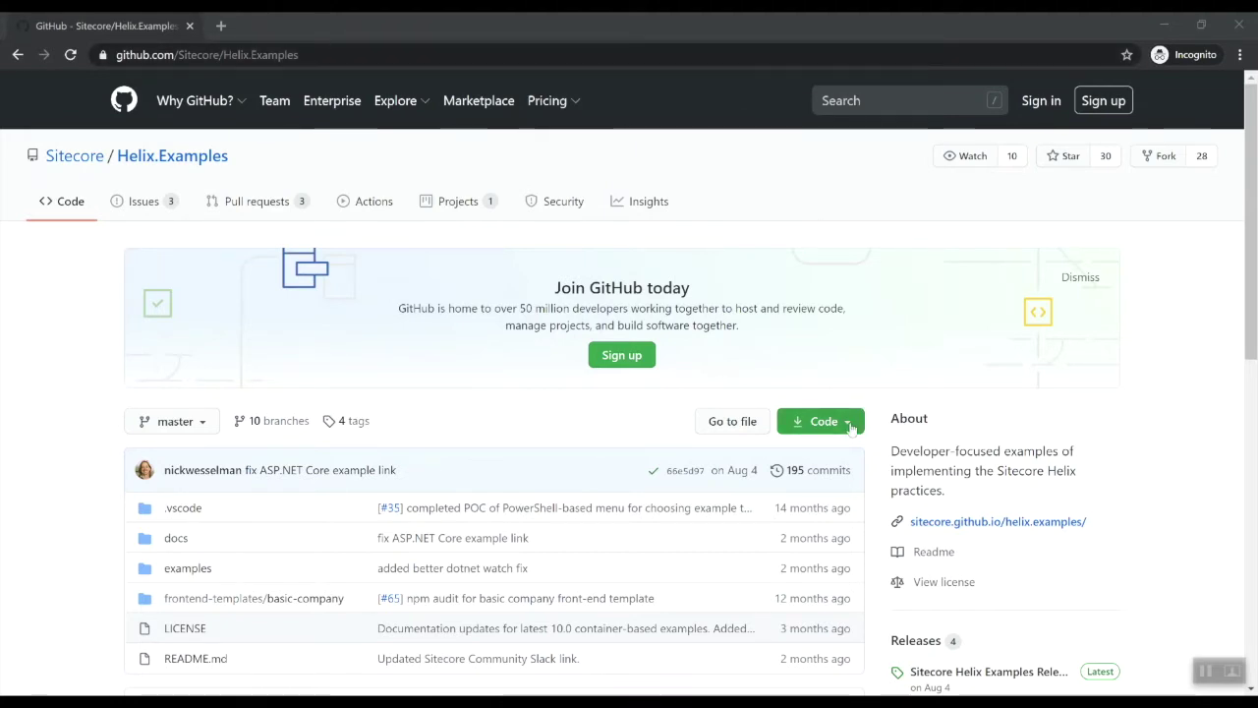
Copy the repository's HTTPS clone URL from the Code dropdown
left_click(851, 425)
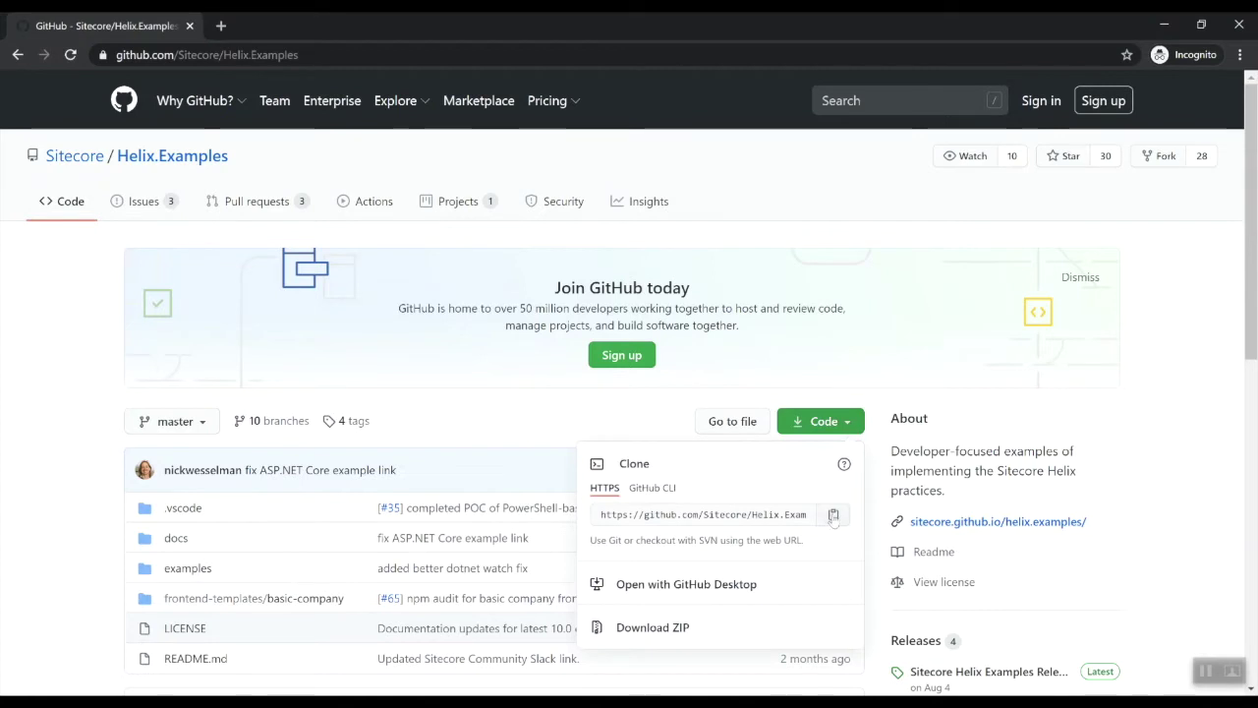
left_click(833, 516)
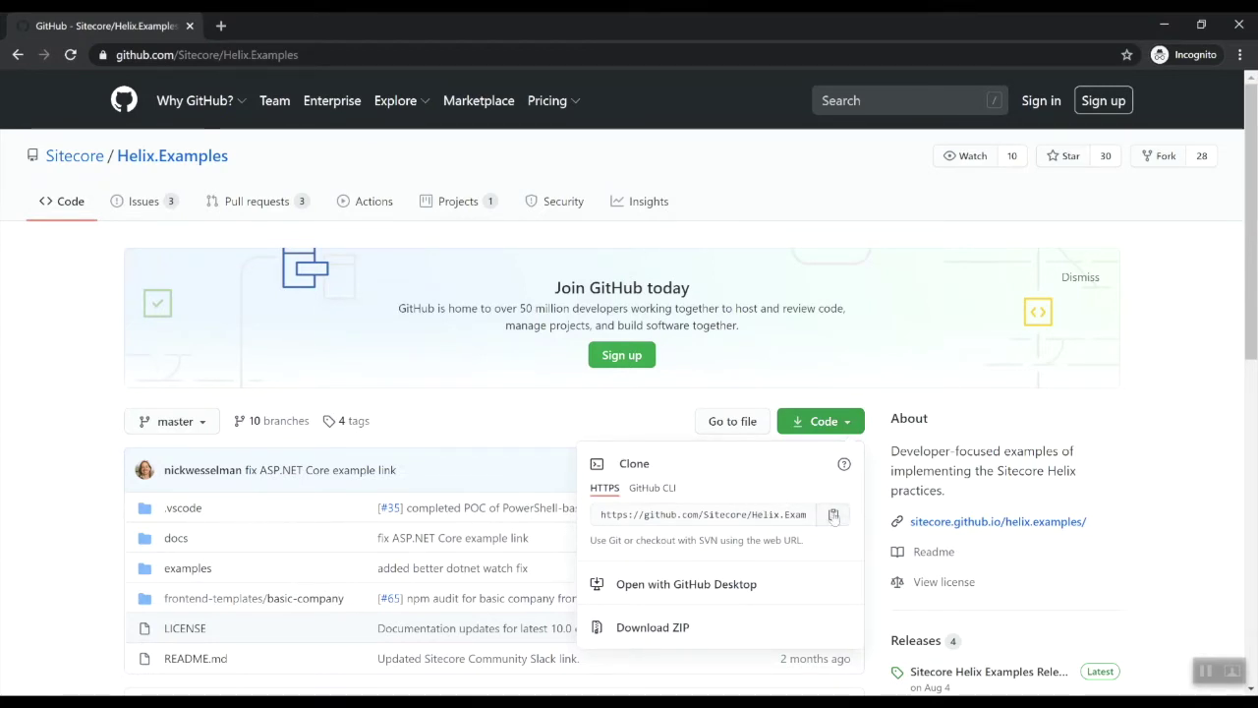
left_click(834, 516)
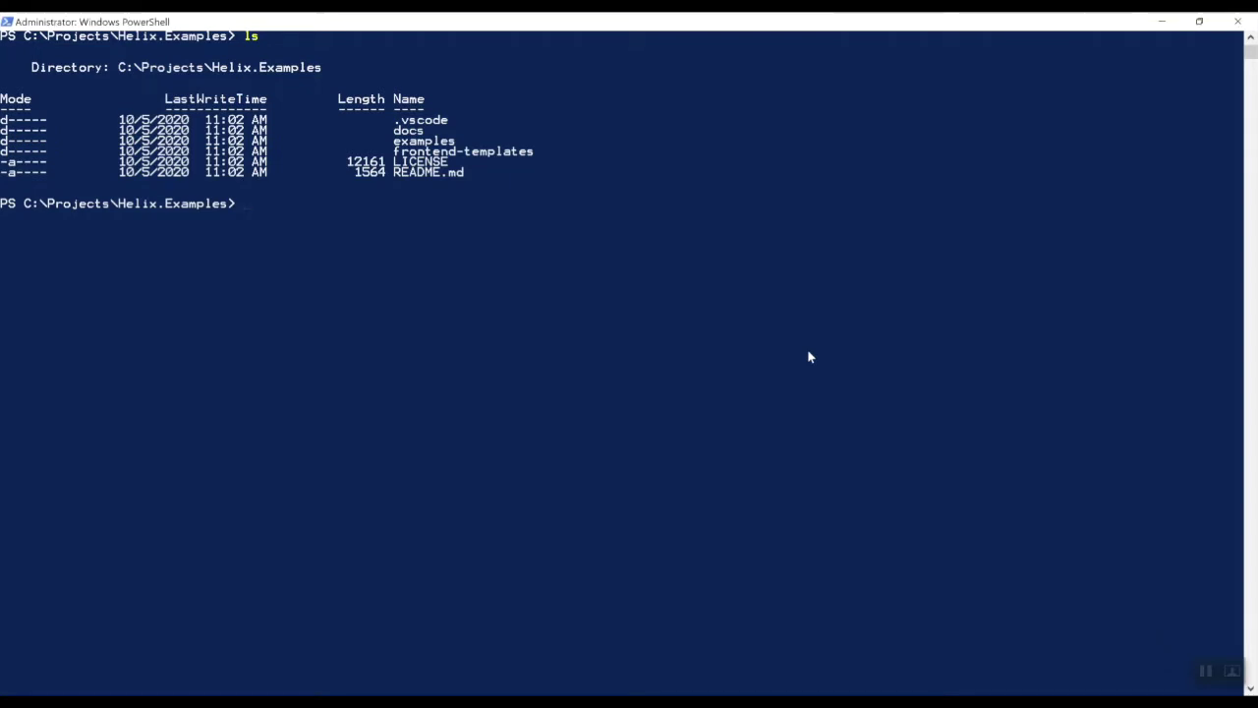
Change into the examples folder and list its contents with dir
type("cd .\\ex")
type("amp")
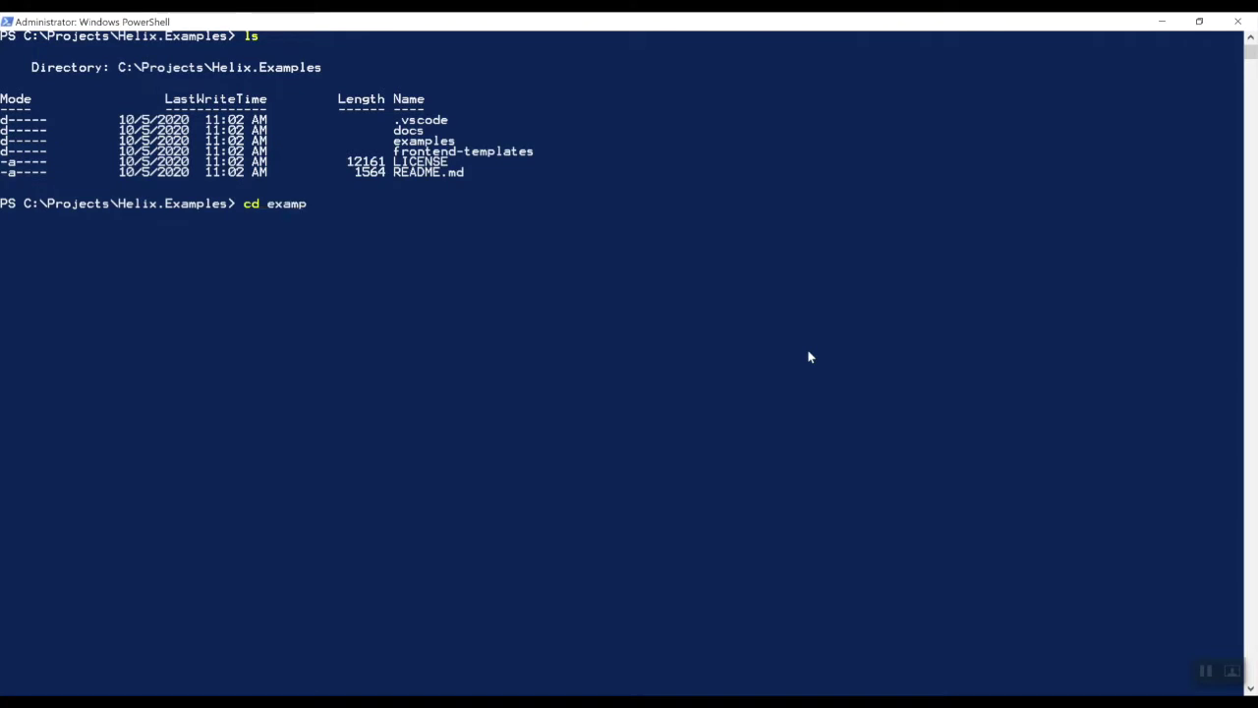
key("Tab")
key("Return")
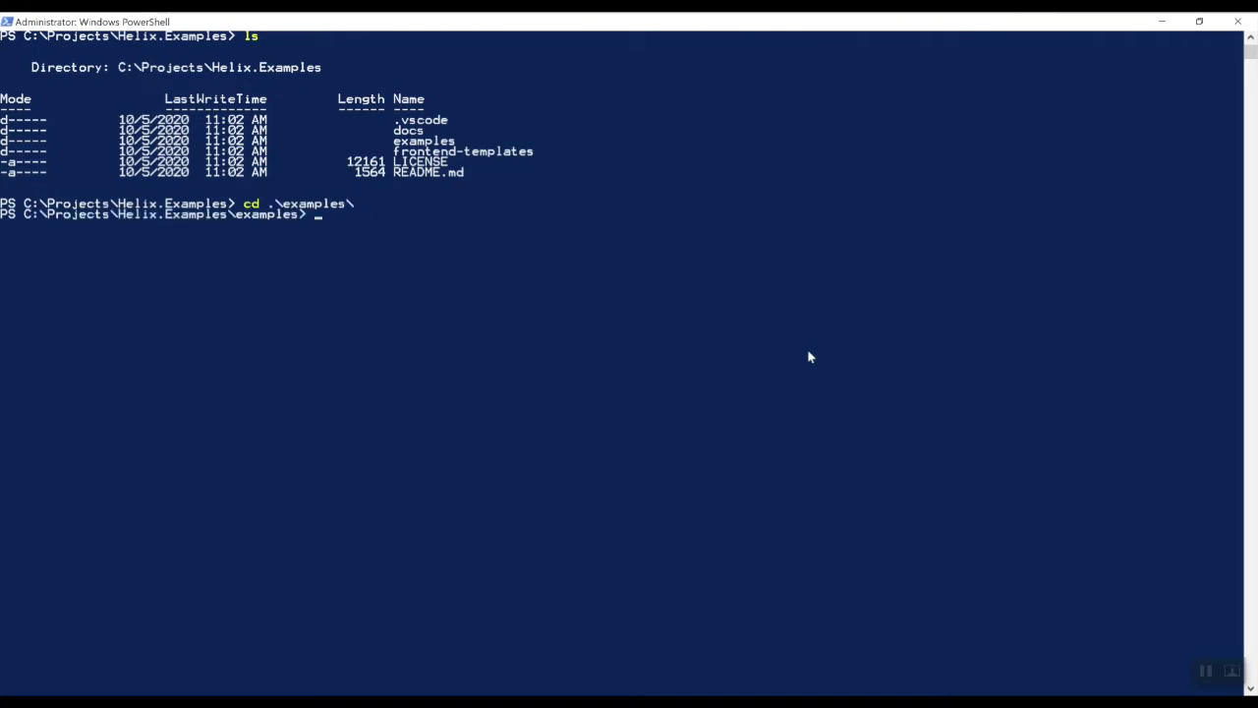
type("dir")
key("Return")
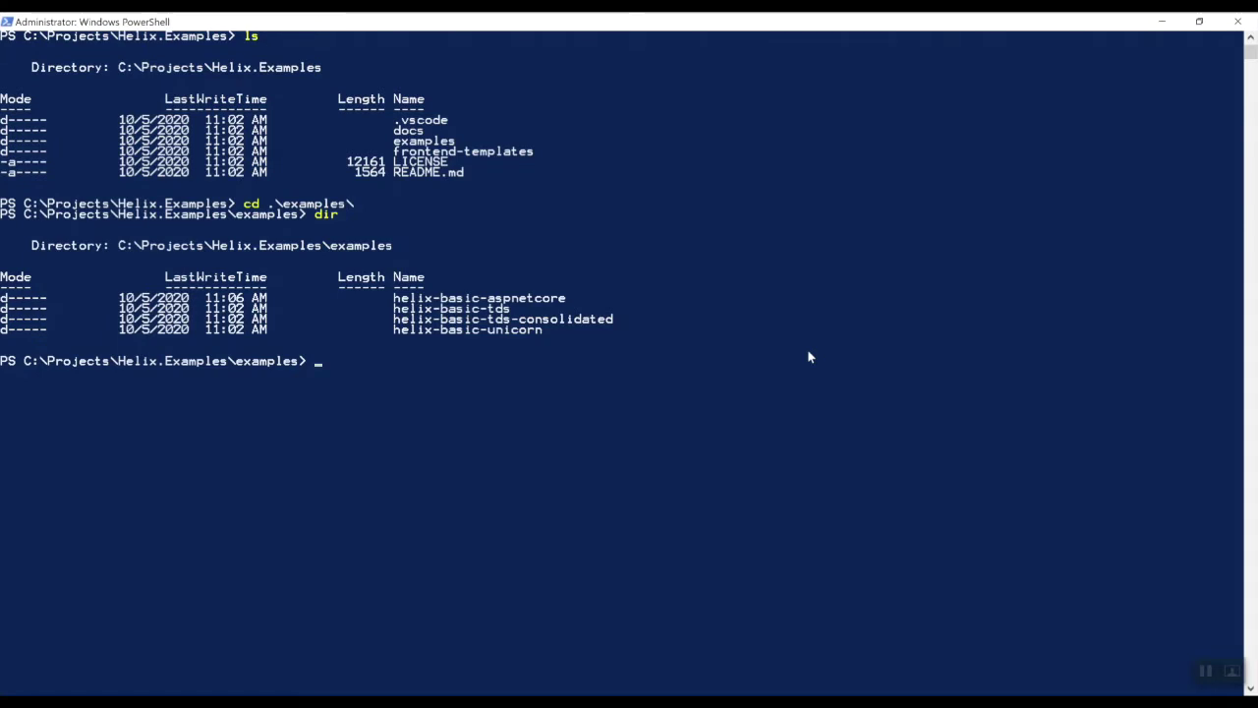
Change into helix-basic-aspnetcore, list its files, and highlight license.xml in the listing
type("cd ")
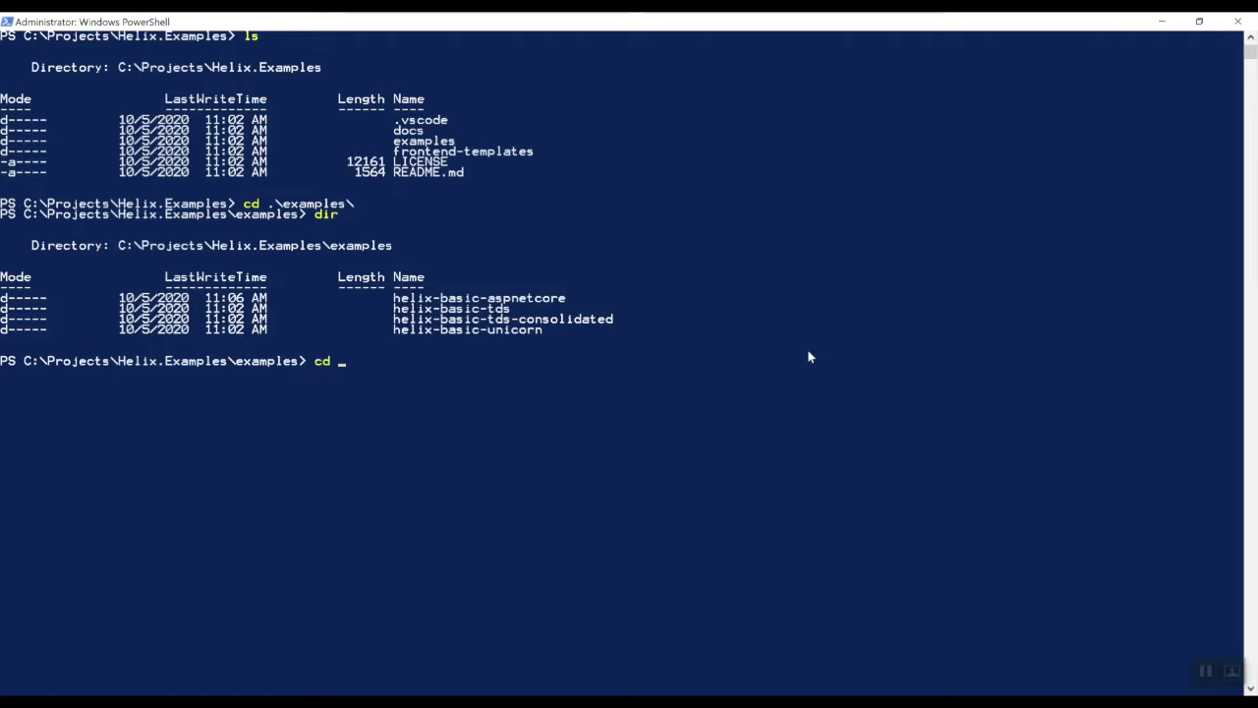
type(".\\helix")
key("Tab")
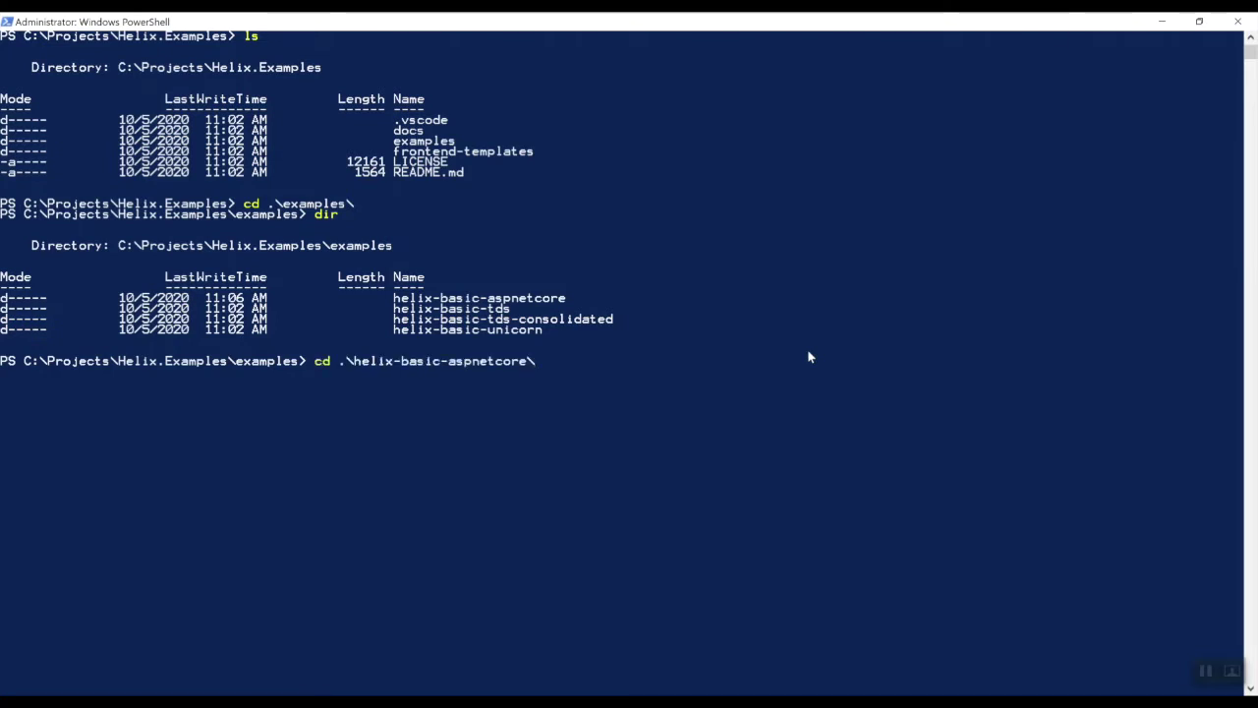
key("Return")
type("dir")
key("Return")
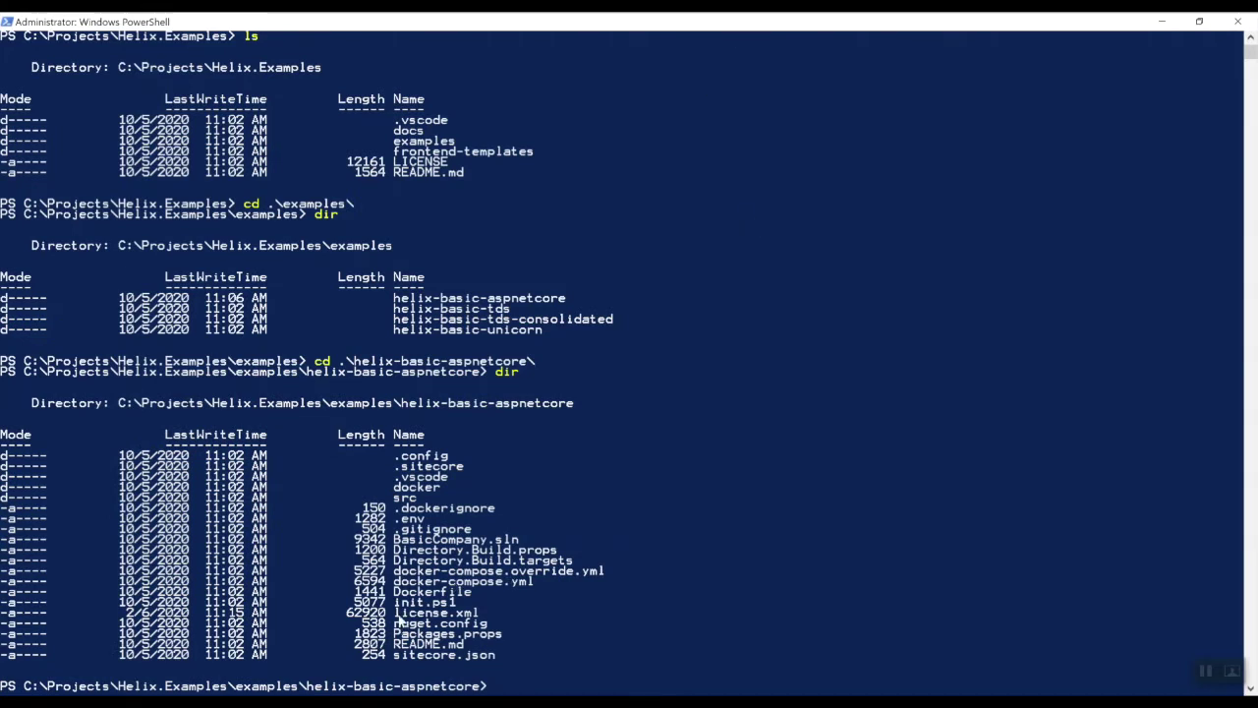
left_click_drag(393, 614, 480, 619)
left_click(844, 478)
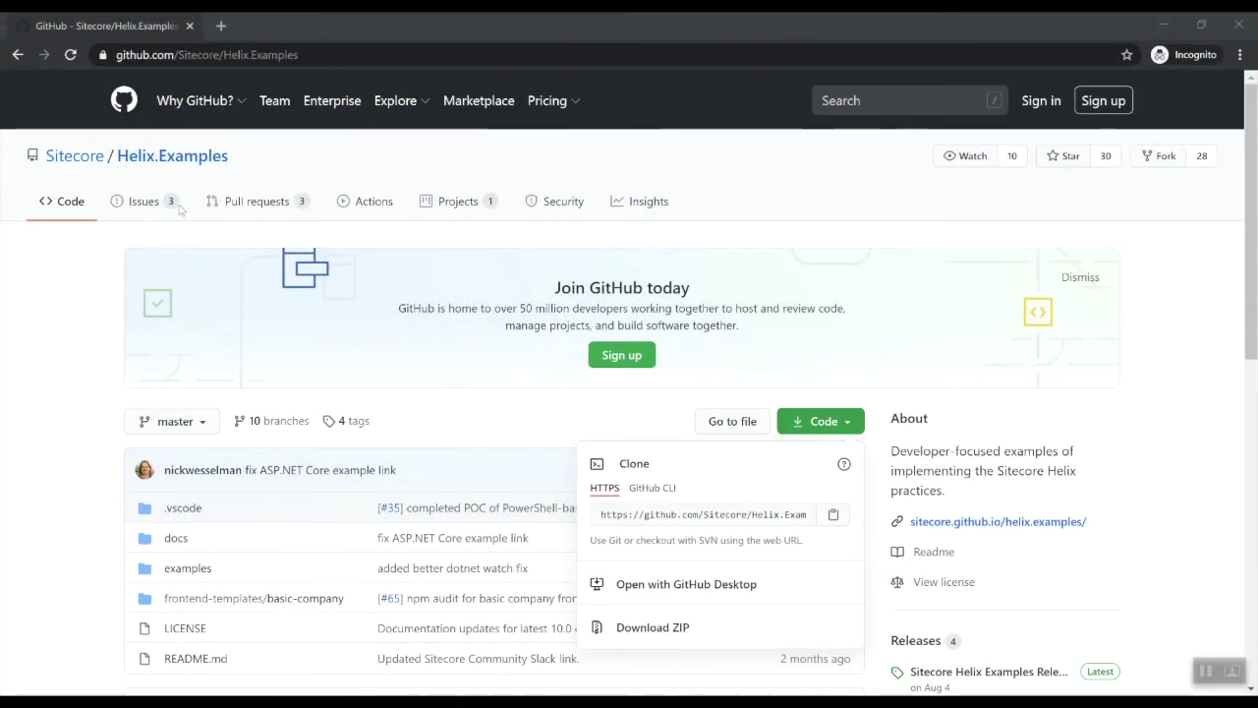
Go back to the examples/helix-basic-aspnetcore folder on GitHub
left_click(200, 577)
left_click(199, 575)
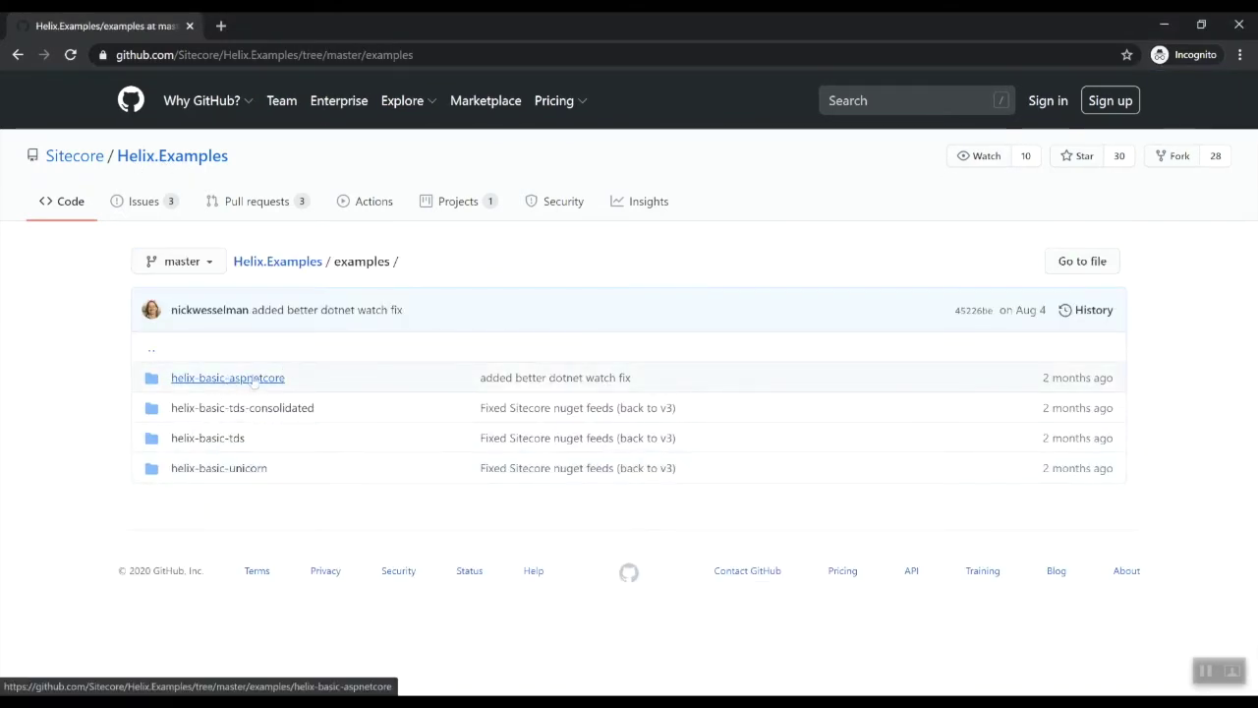
left_click(246, 382)
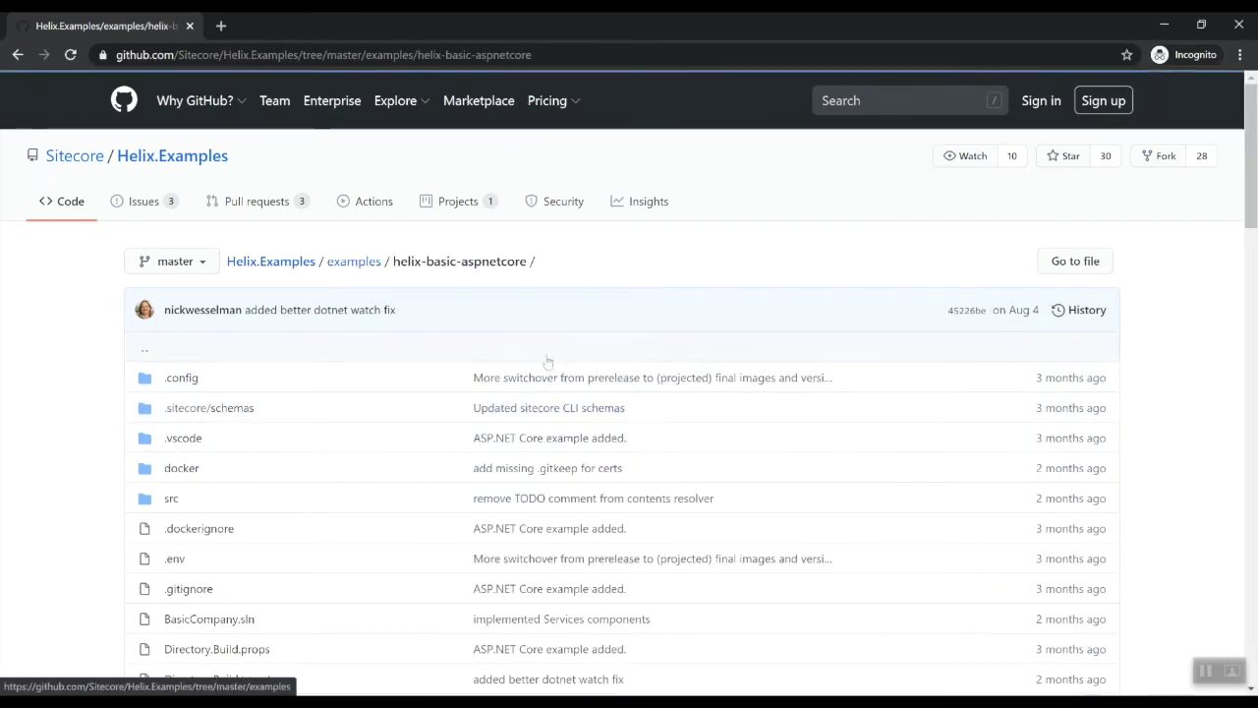
Select and copy the .\init.ps1 -LicenseXmlPath command from the README's Initialize section
scroll(713, 262, "down", 1)
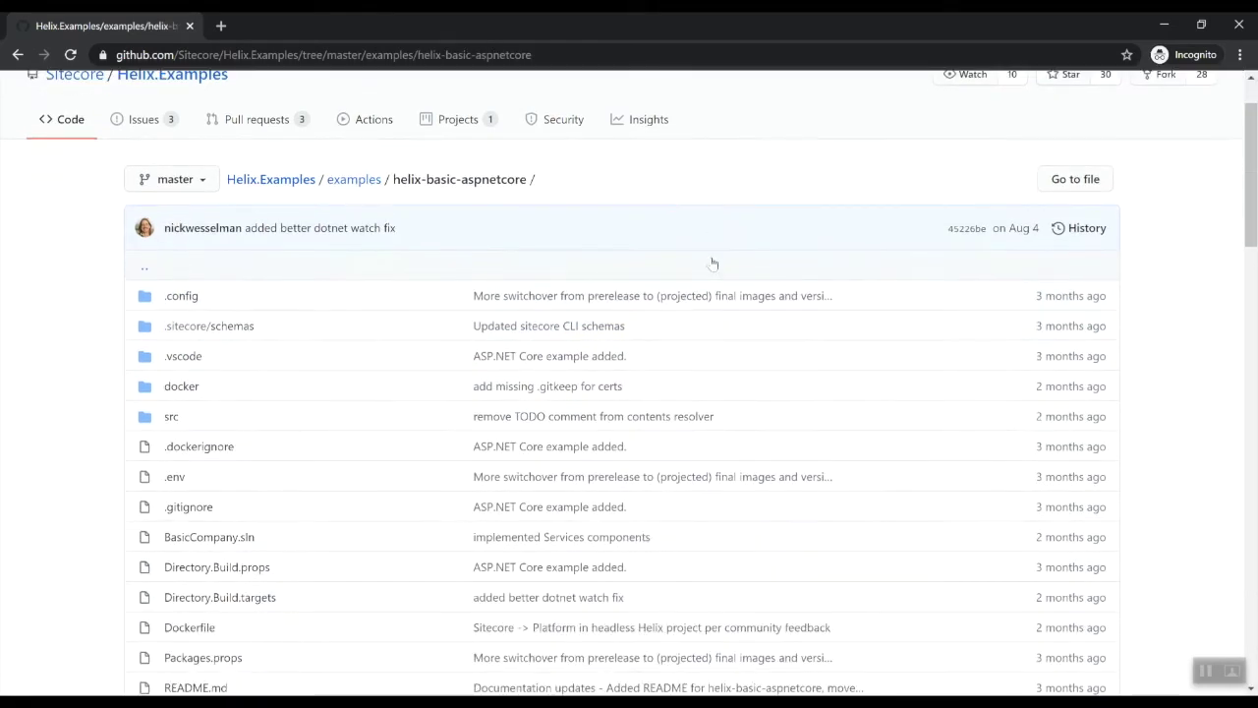
scroll(713, 263, "down", 3)
scroll(713, 263, "down", 7)
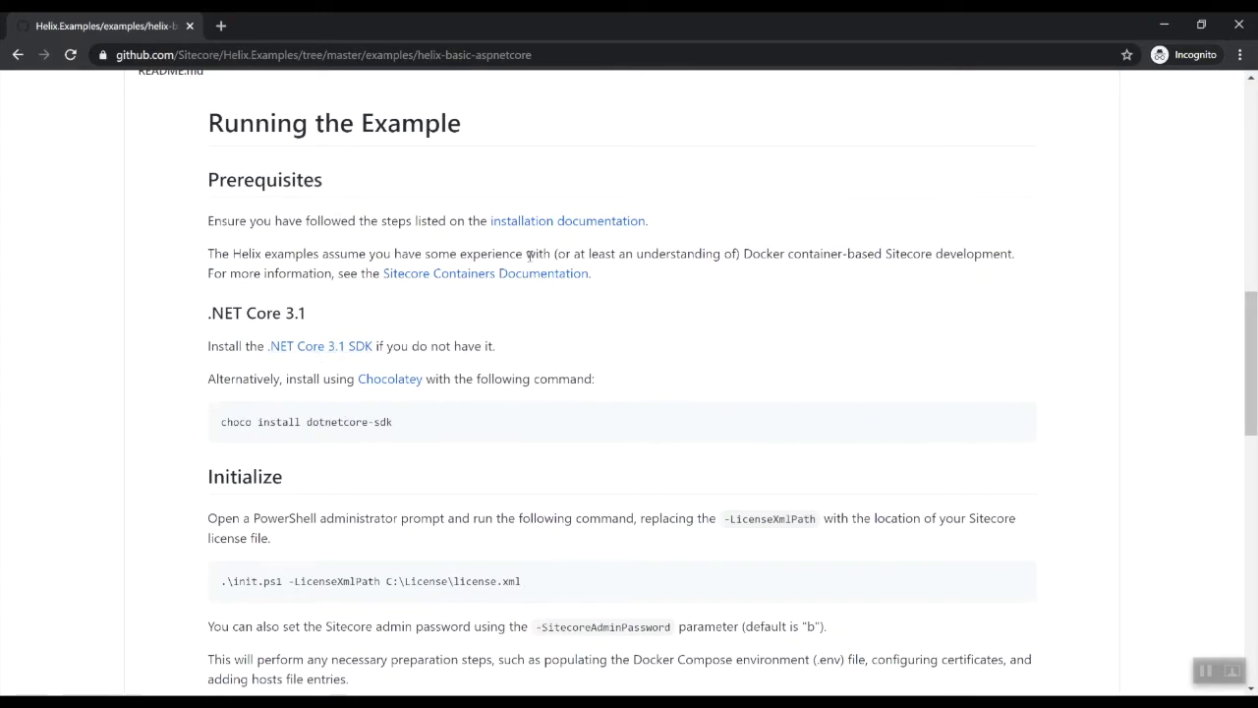
scroll(792, 337, "down", 1)
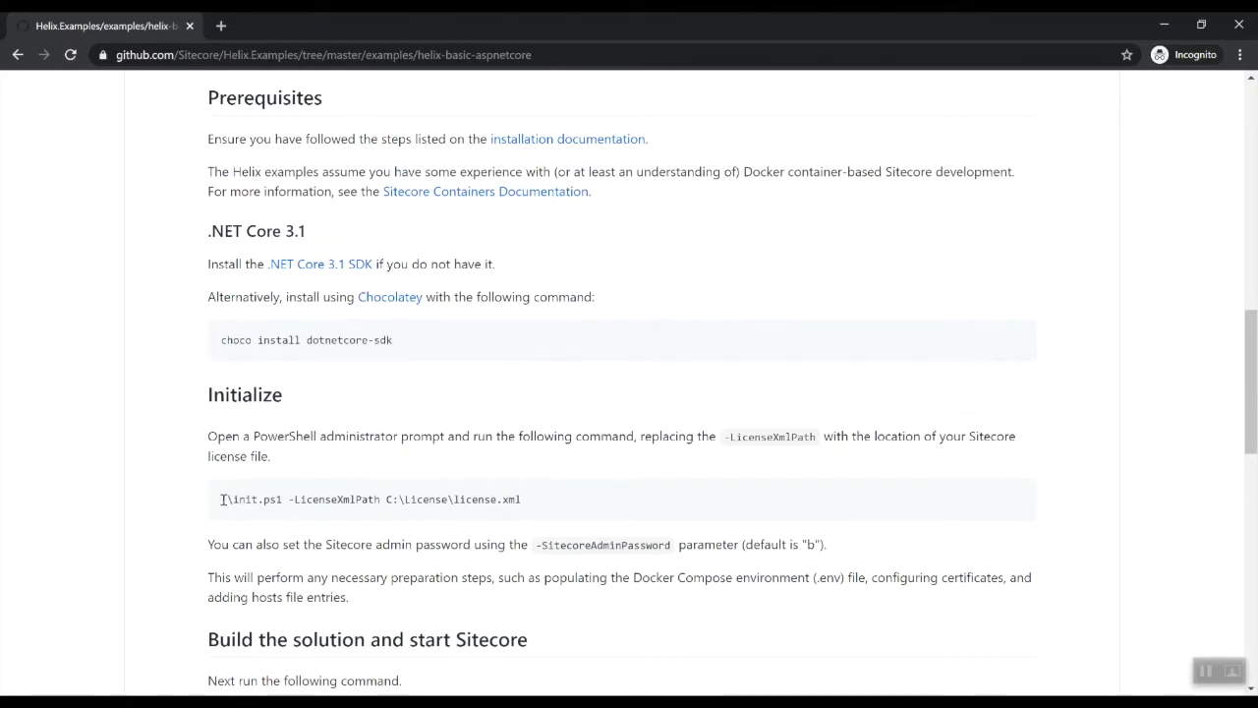
left_click_drag(222, 499, 539, 501)
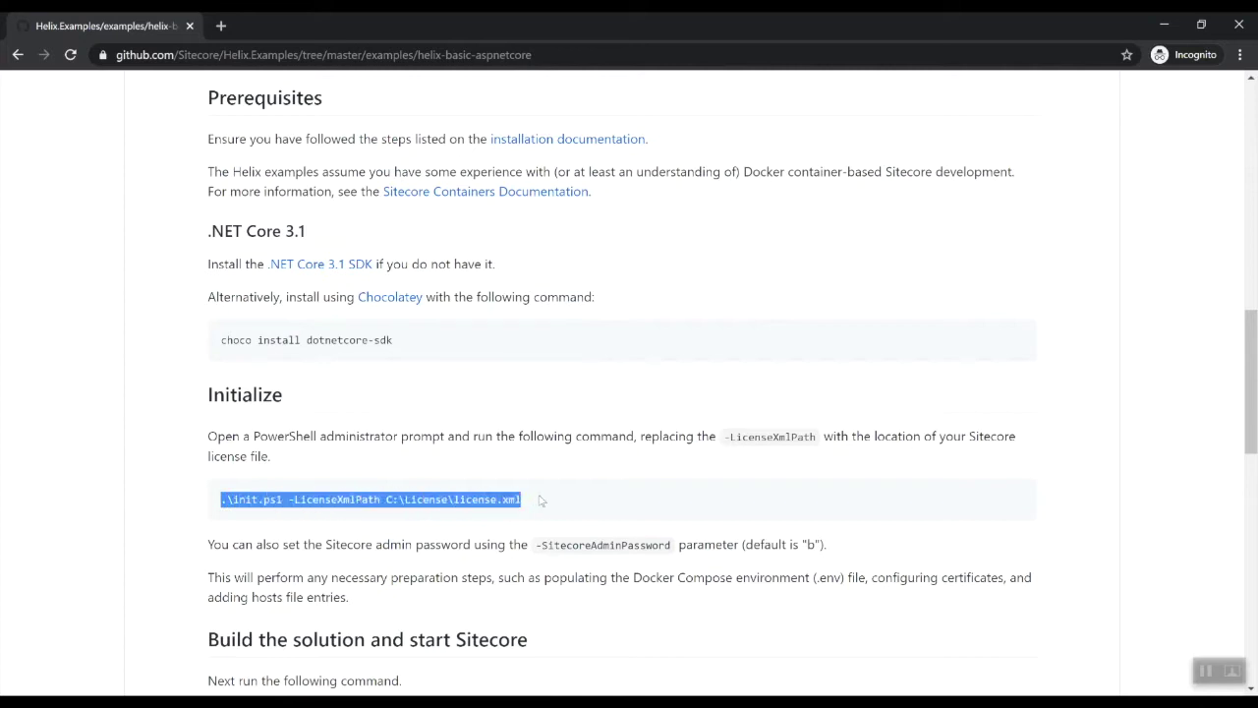
right_click(328, 500)
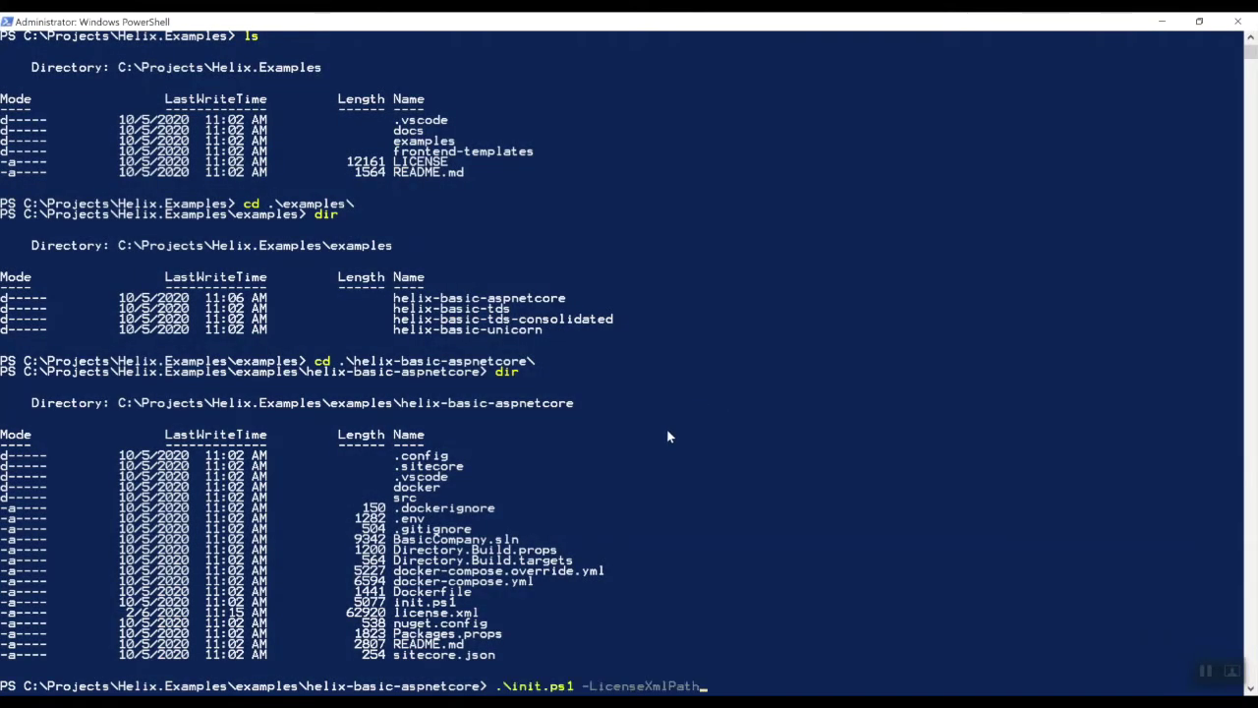
Run .\init.ps1 -LicenseXmlPath ".\license.xml", which fails on the missing AllowPrerelease parameter
type("\"")
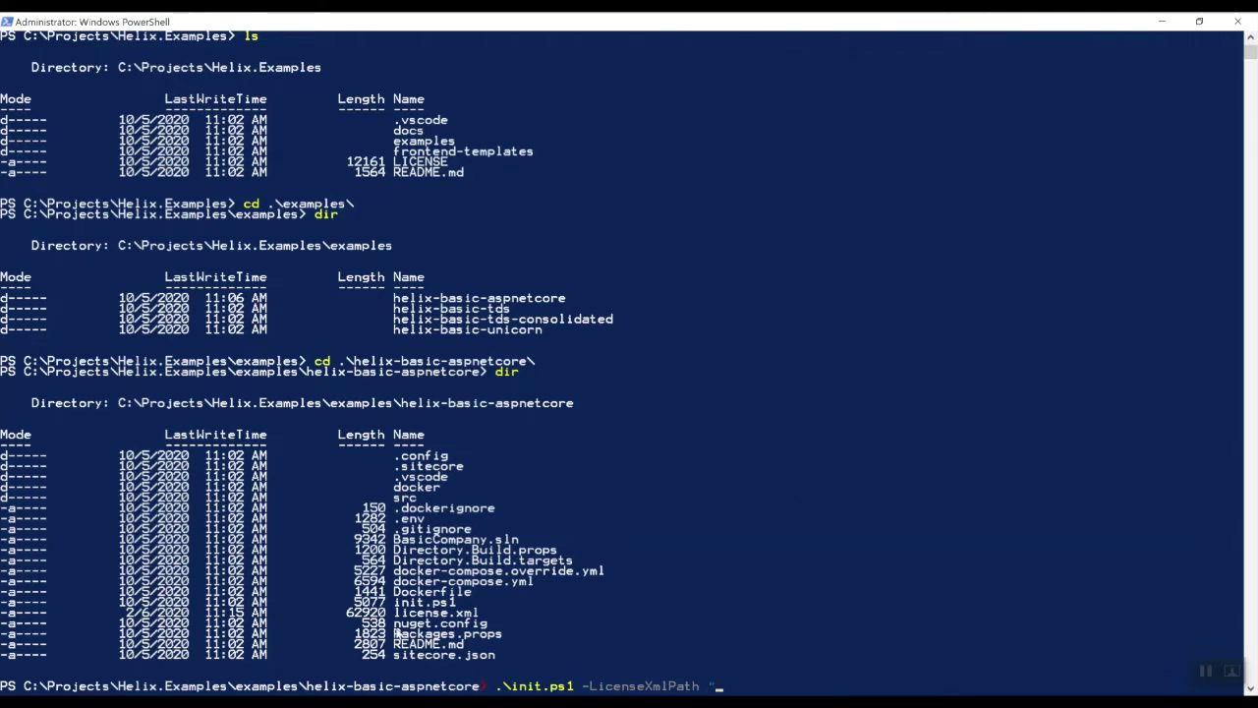
left_click_drag(394, 613, 473, 613)
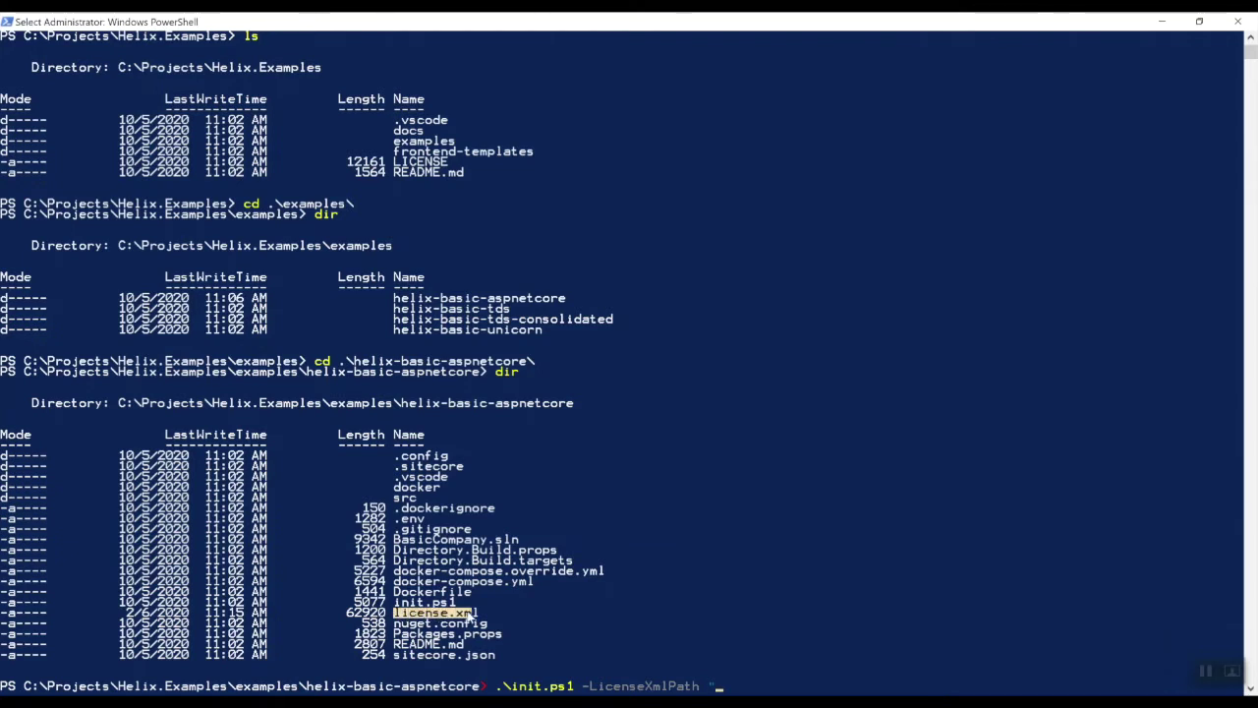
right_click(762, 669)
left_click(751, 687)
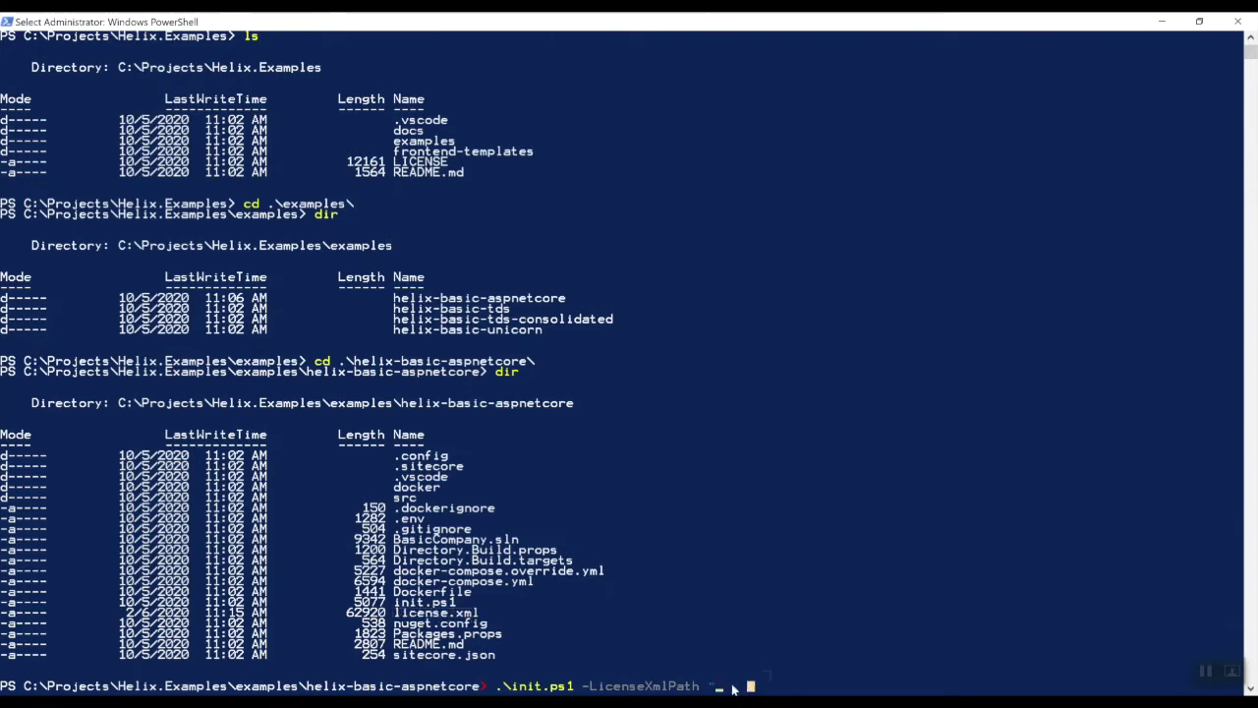
right_click(732, 688)
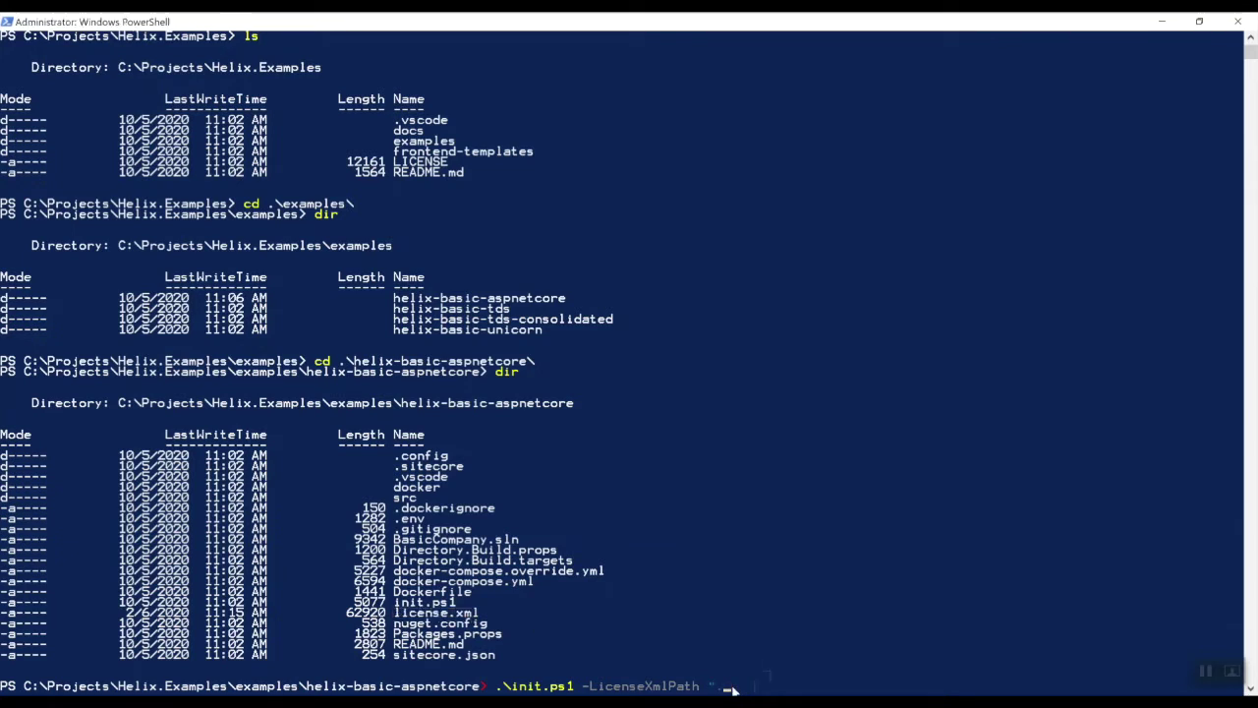
type(".\\licens")
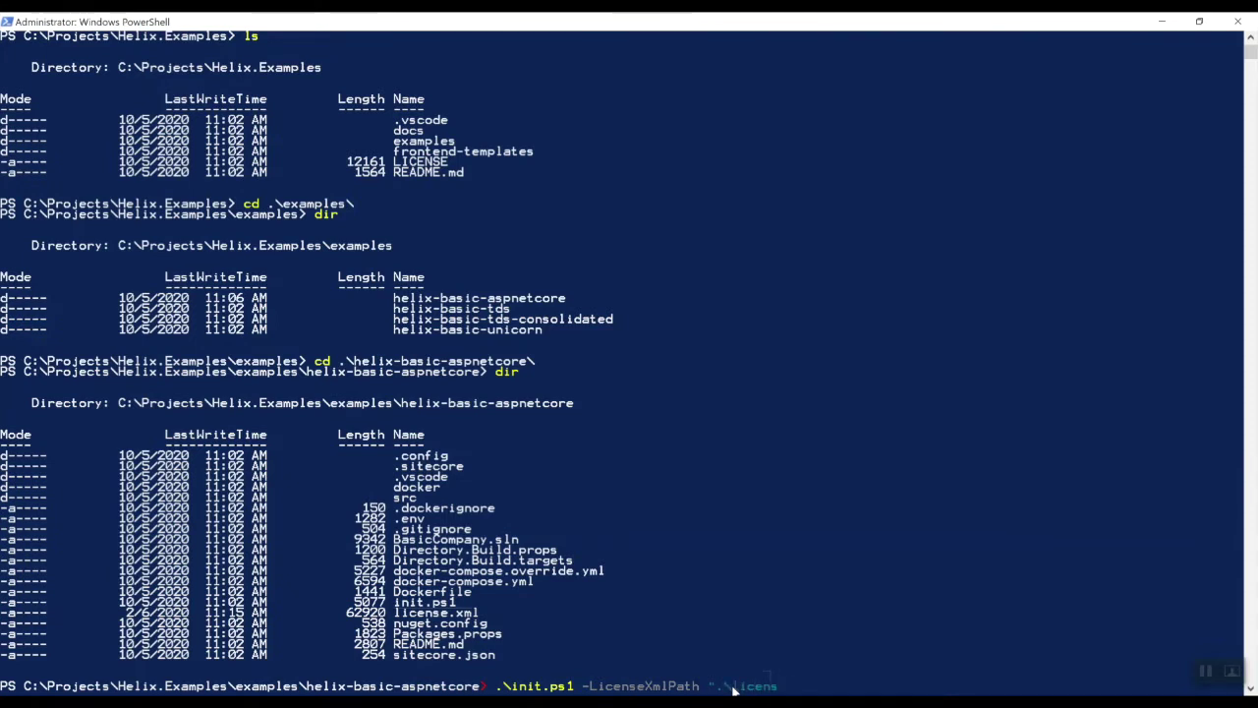
type("e.xml")
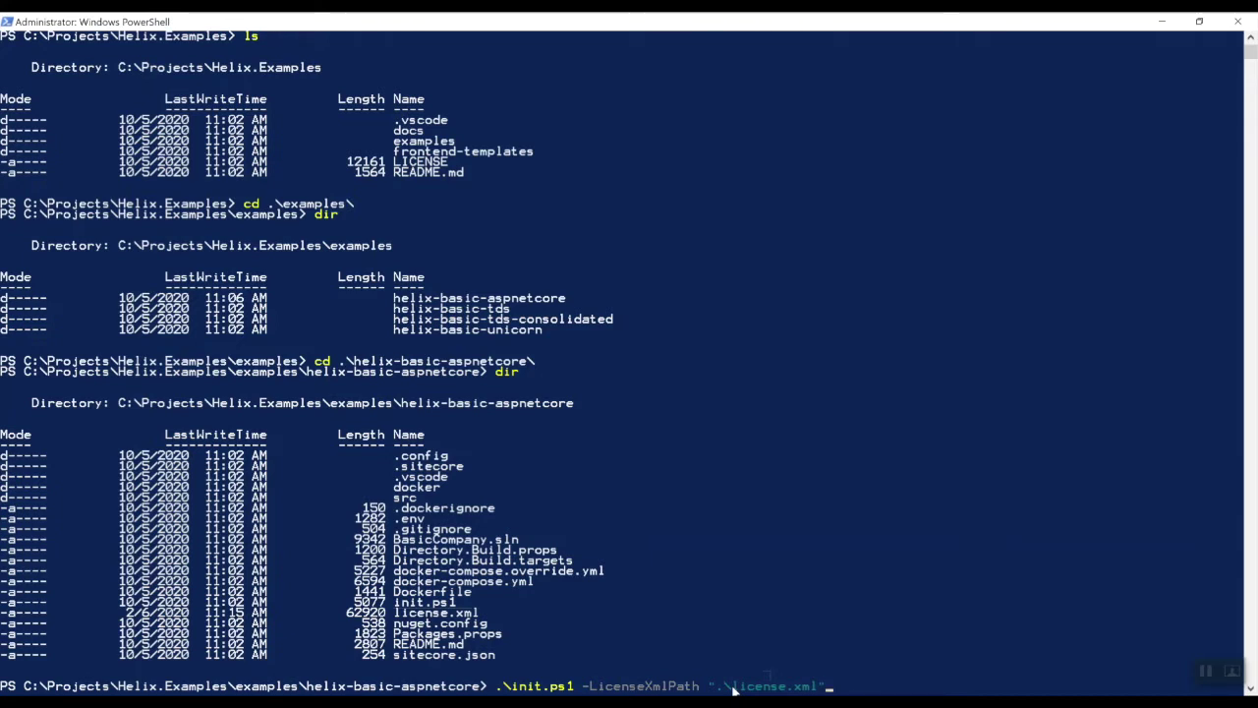
scroll(732, 691, "down", 1)
key("Return")
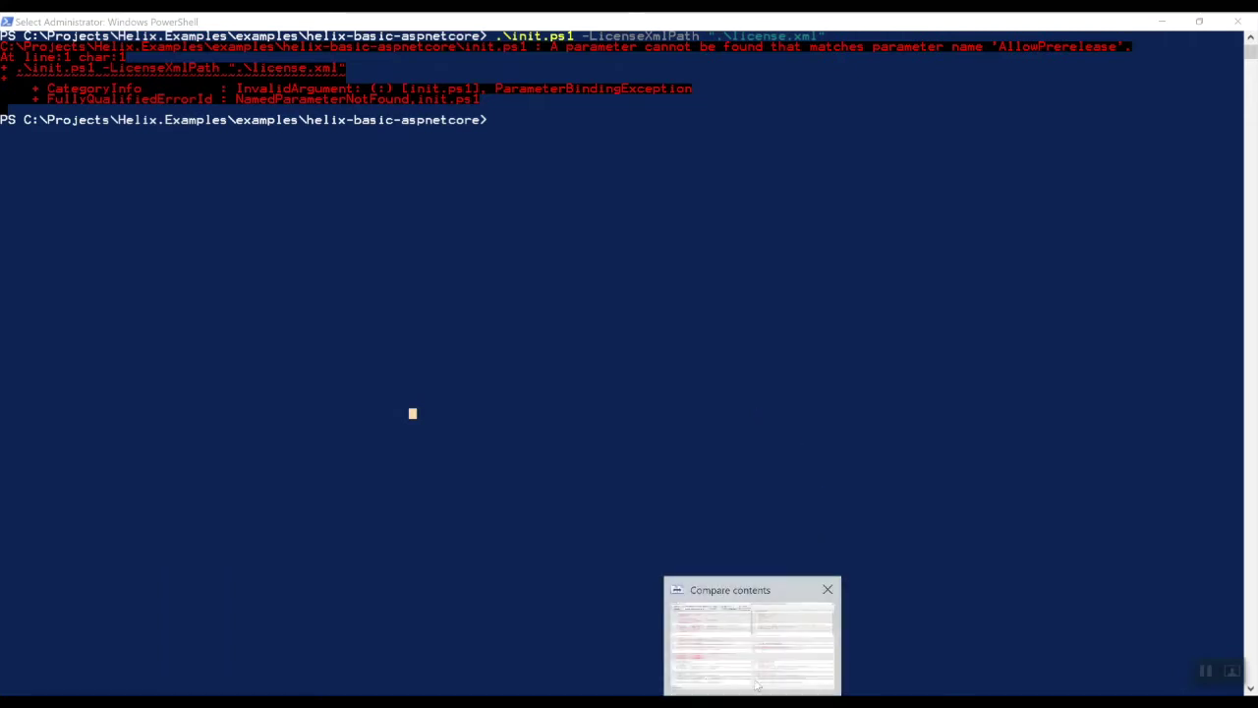
left_click(756, 672)
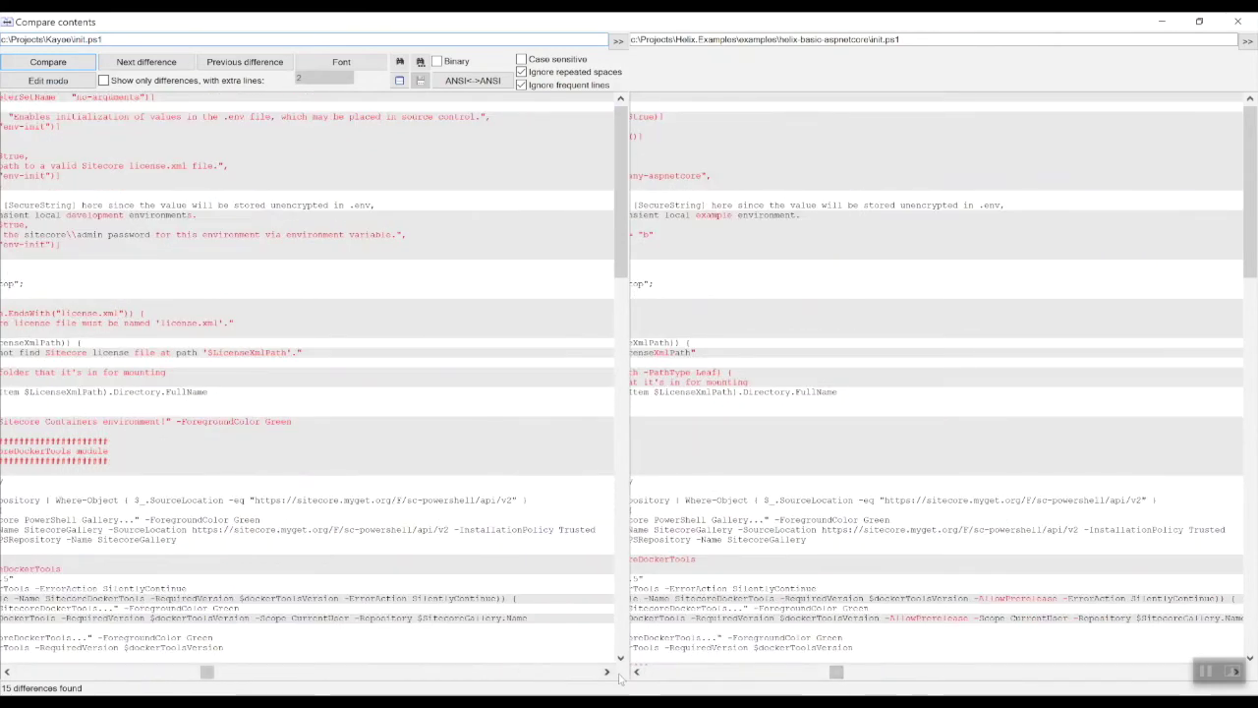
left_click_drag(207, 673, 17, 673)
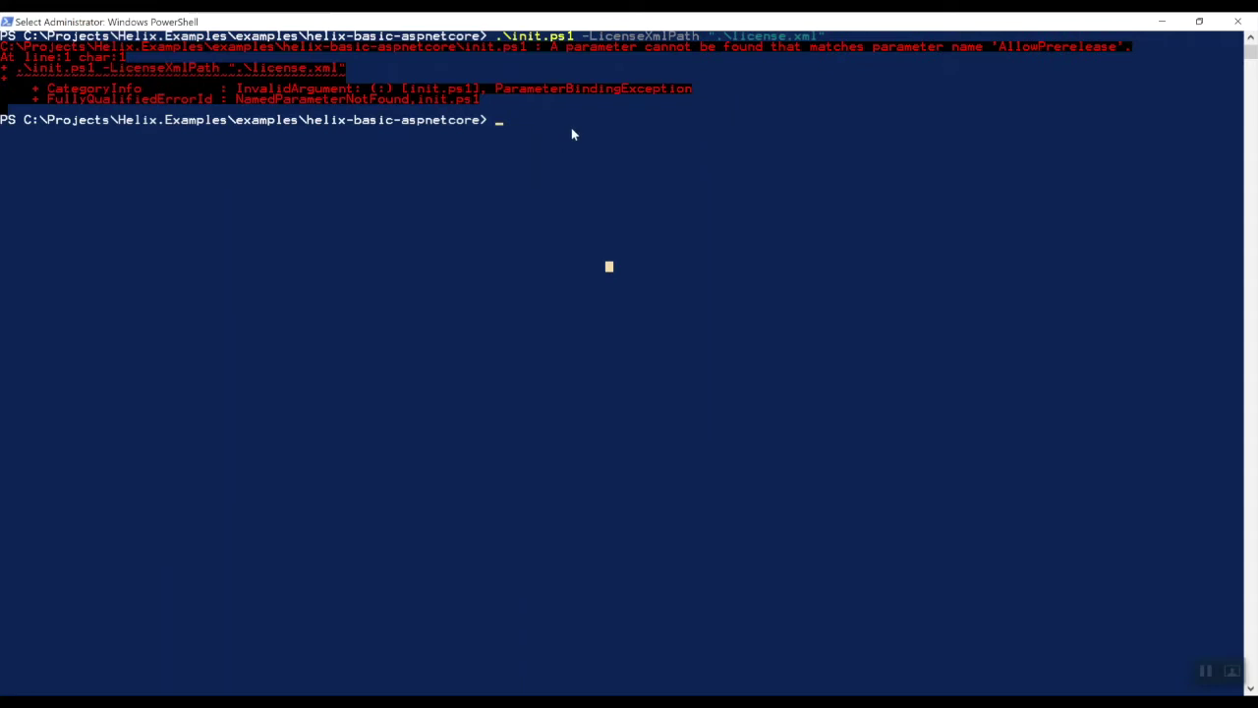
Rerun the recalled init.ps1 command until it finishes with Done!, creating the TLS certificate and hosts entries
key("Up")
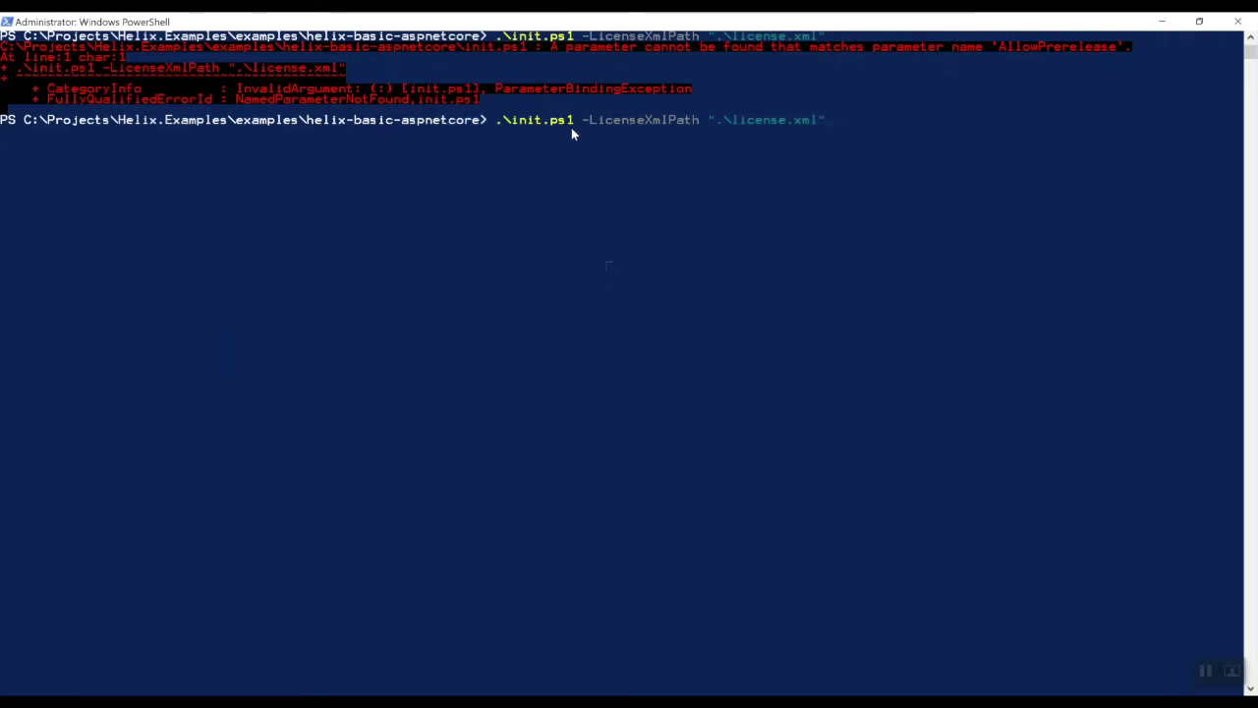
key("Return")
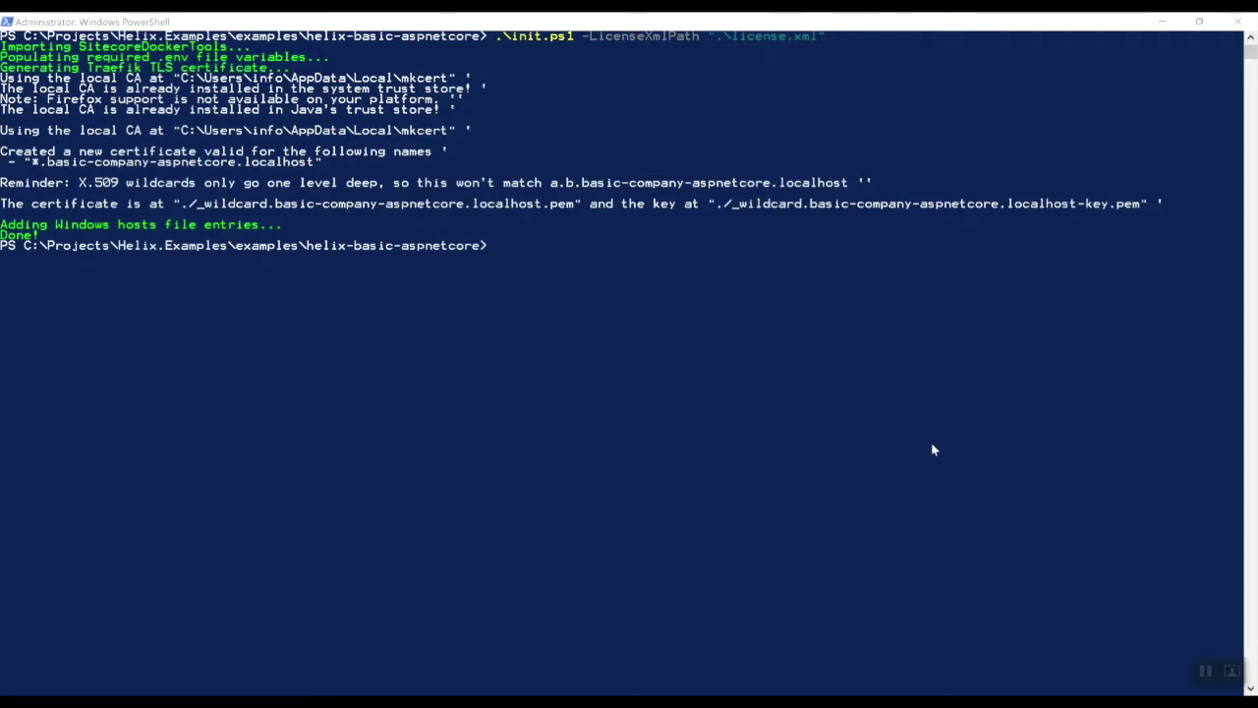
List the project folder with ls and enter docker-compose -f .\docker-compose.yml -f .\docker-compose.override.yml pull
type("ls")
key("Return")
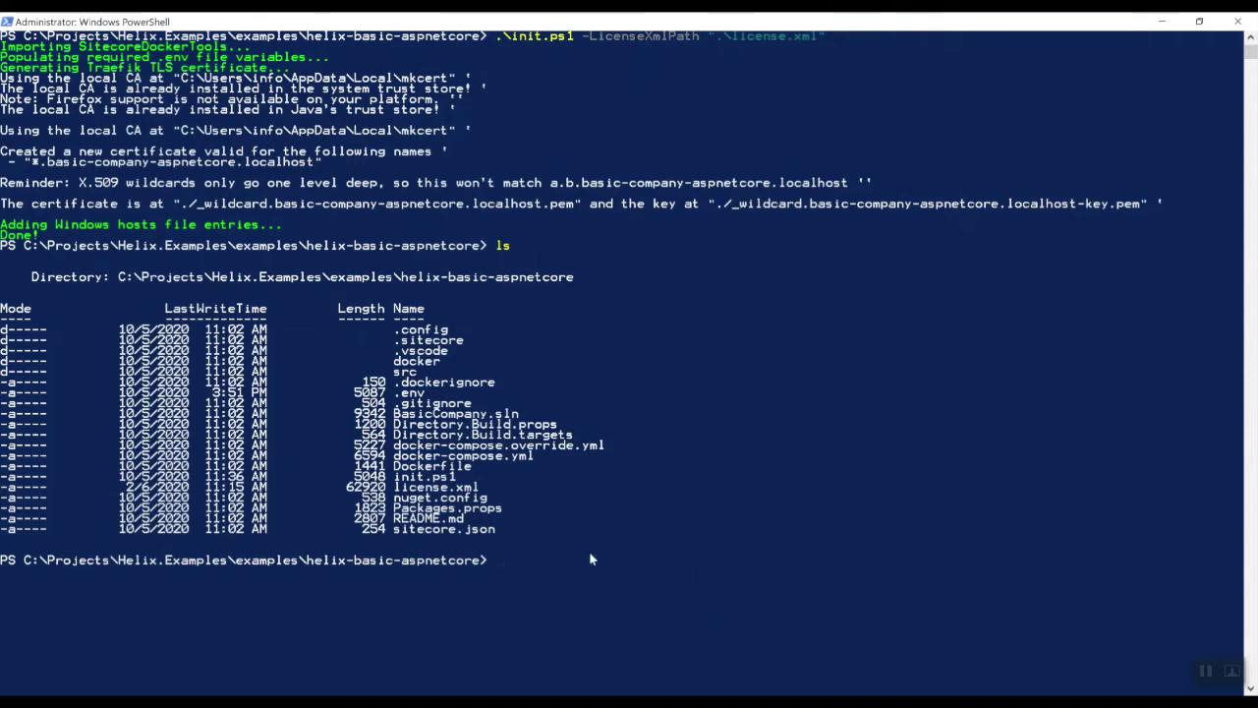
type("cker-compose -f .\\docker-compose.yml -f .\\docker-compose.override.yml pull")
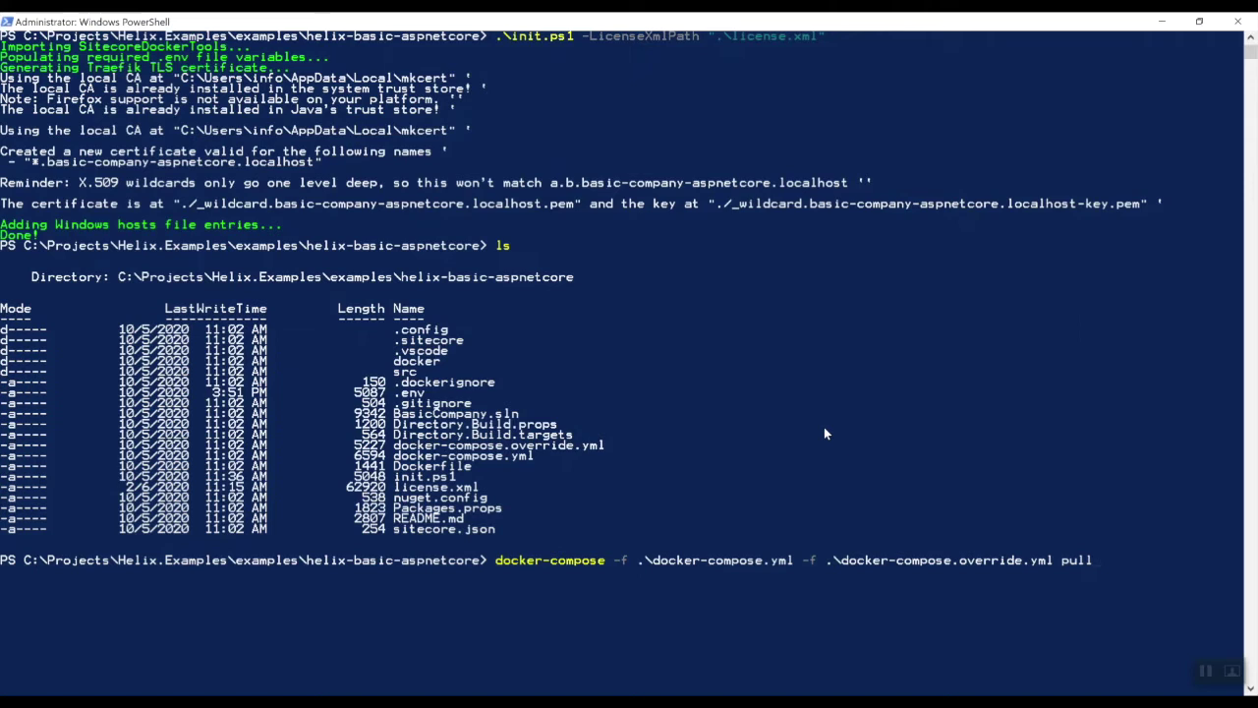
Run the docker-compose pull until every service reports done, then enter the docker-compose build command
key("Return")
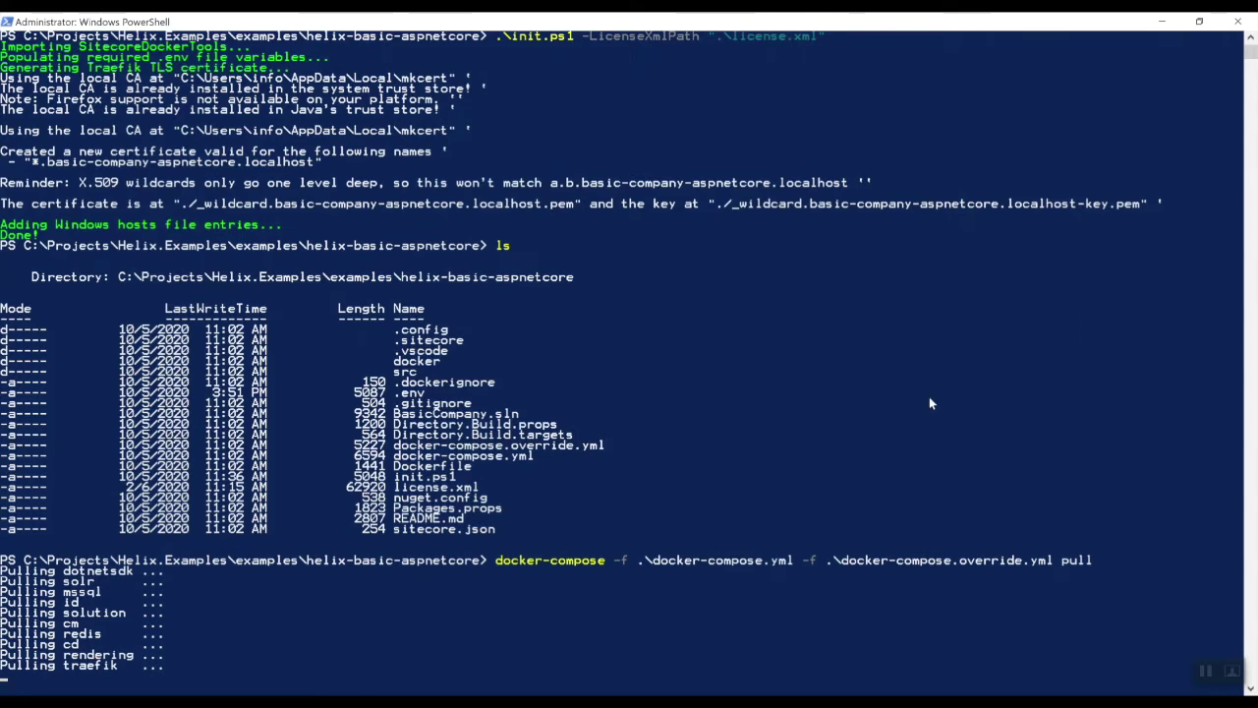
scroll(928, 396, "down", 1)
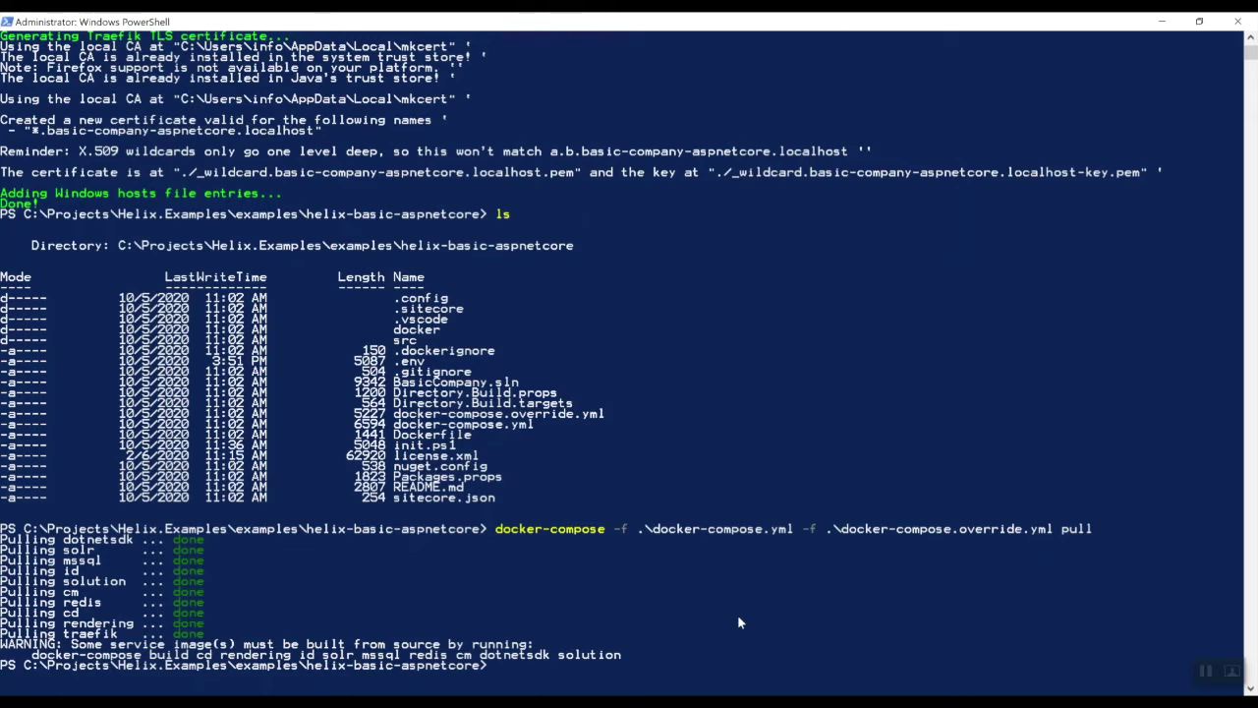
type("docker")
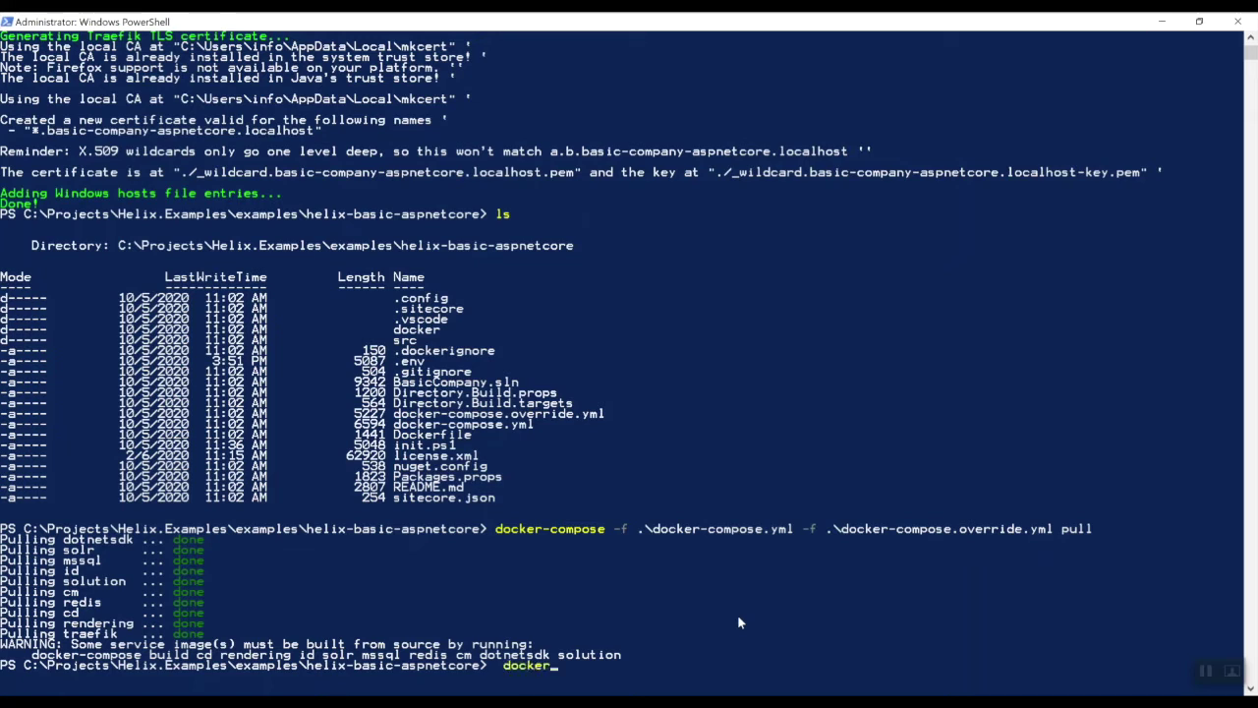
type("-compose")
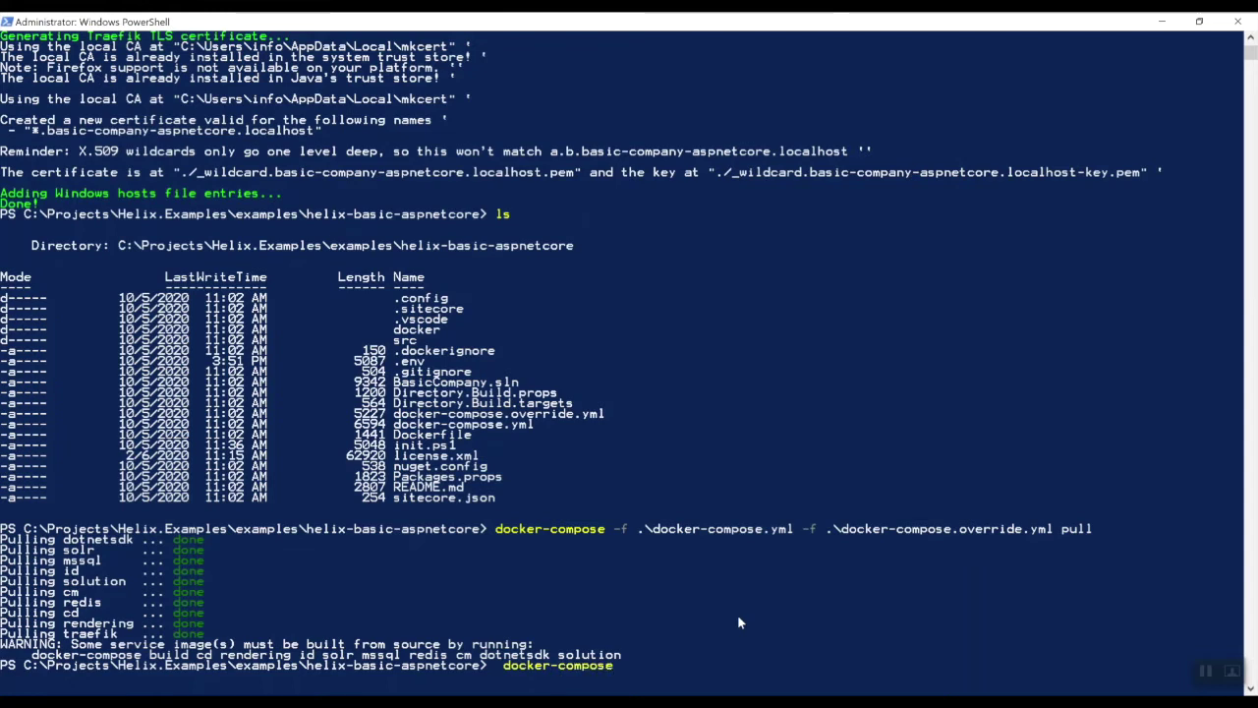
type(" build cd ")
type("r")
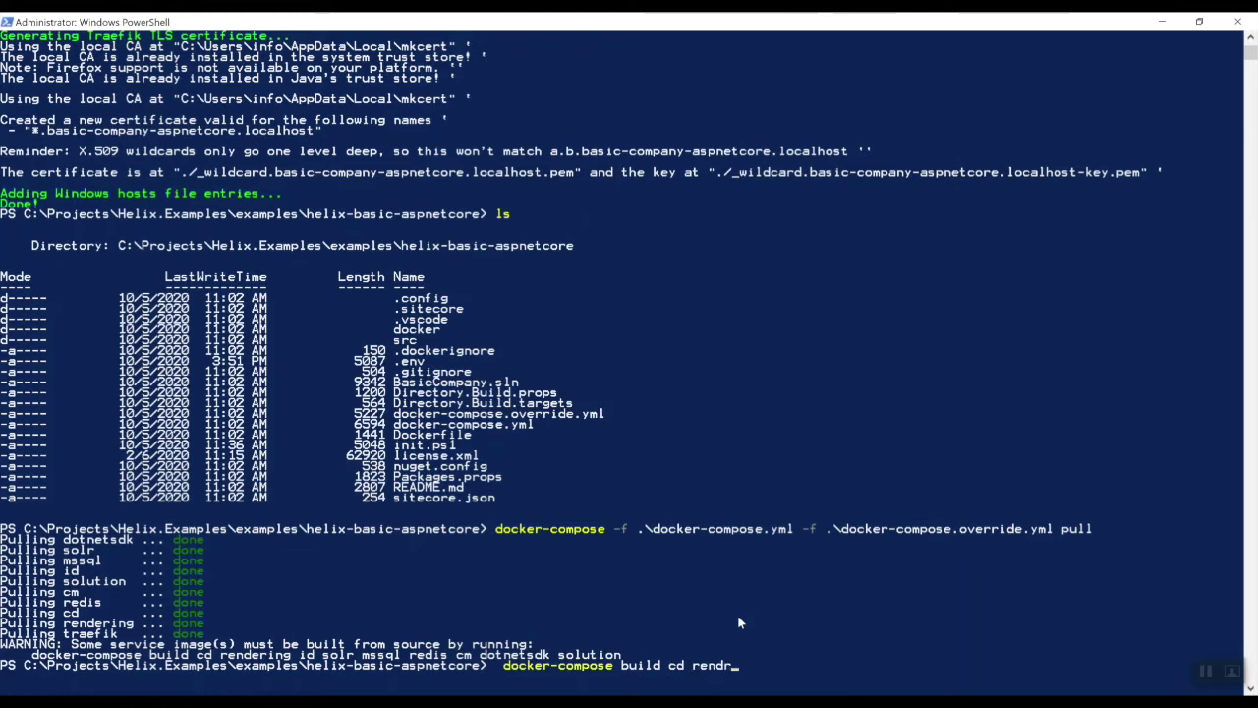
key("BackSpace")
type("ering id solr mssql re")
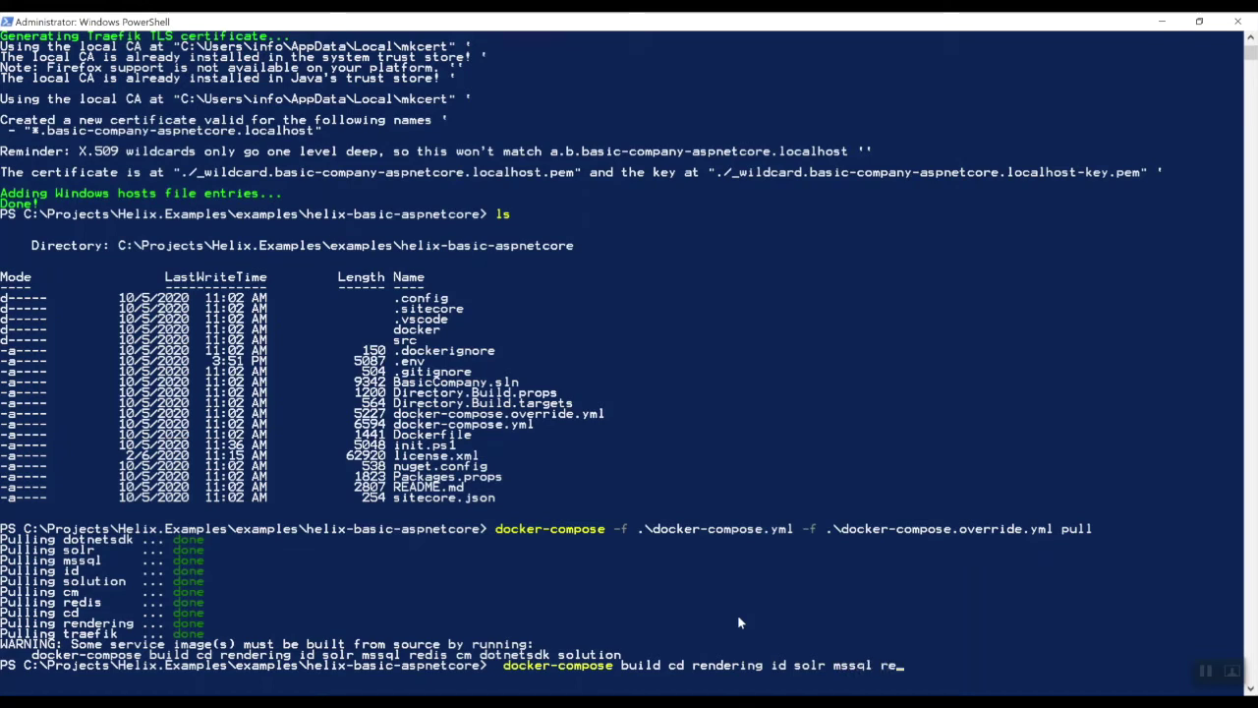
type("dis cm dotnet")
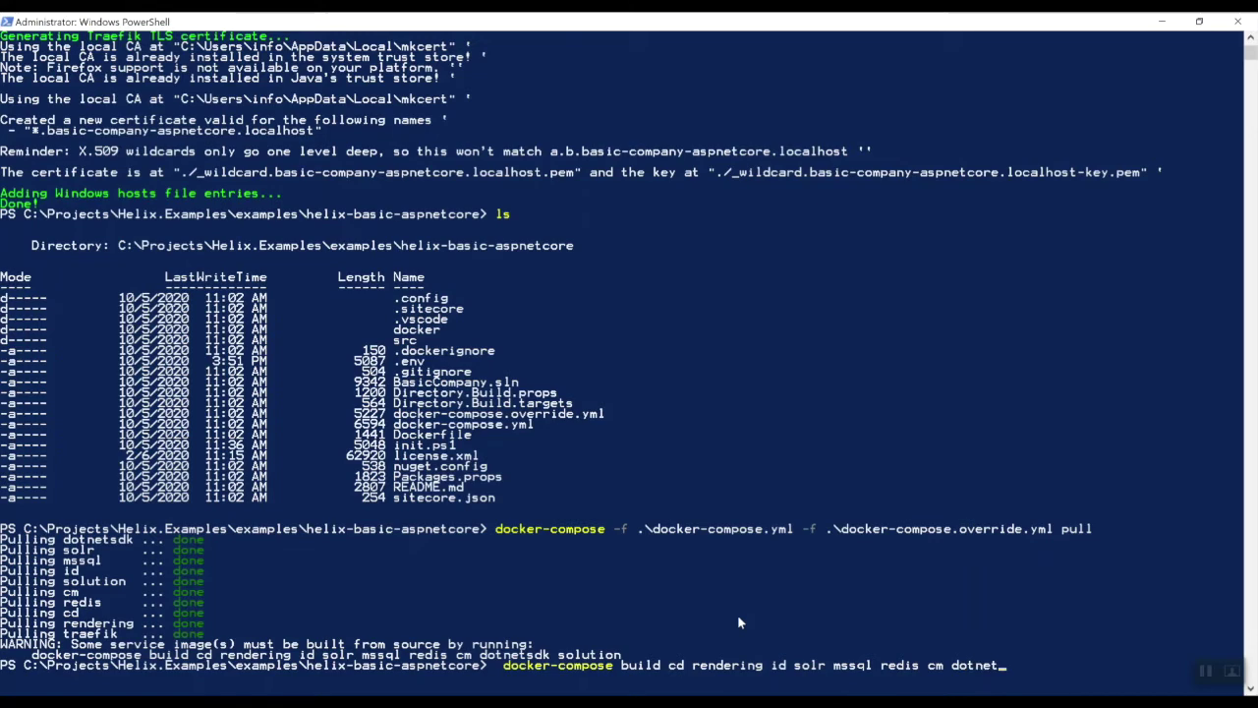
type("sdk solution")
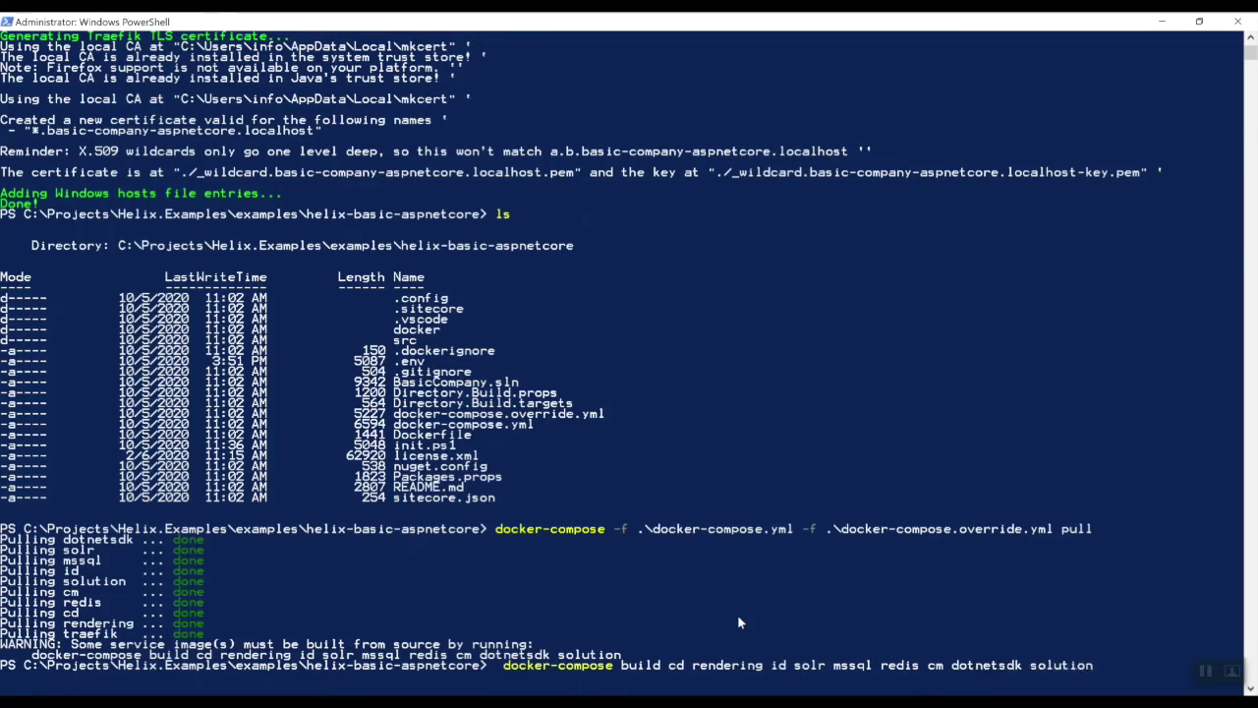
Run docker-compose build for cd, rendering, id, solr, mssql, redis, cm, dotnetsdk and solution
key("Return")
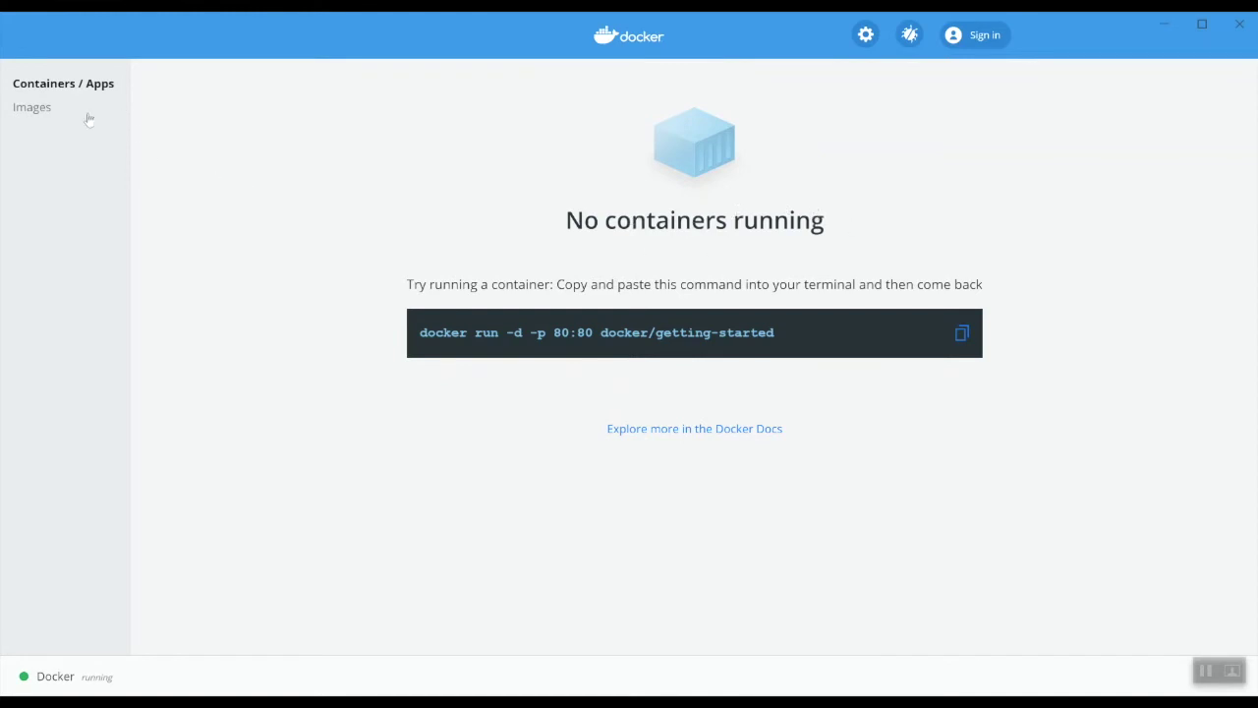
Browse the 24 local images listed in Docker Desktop's Images view
left_click(33, 108)
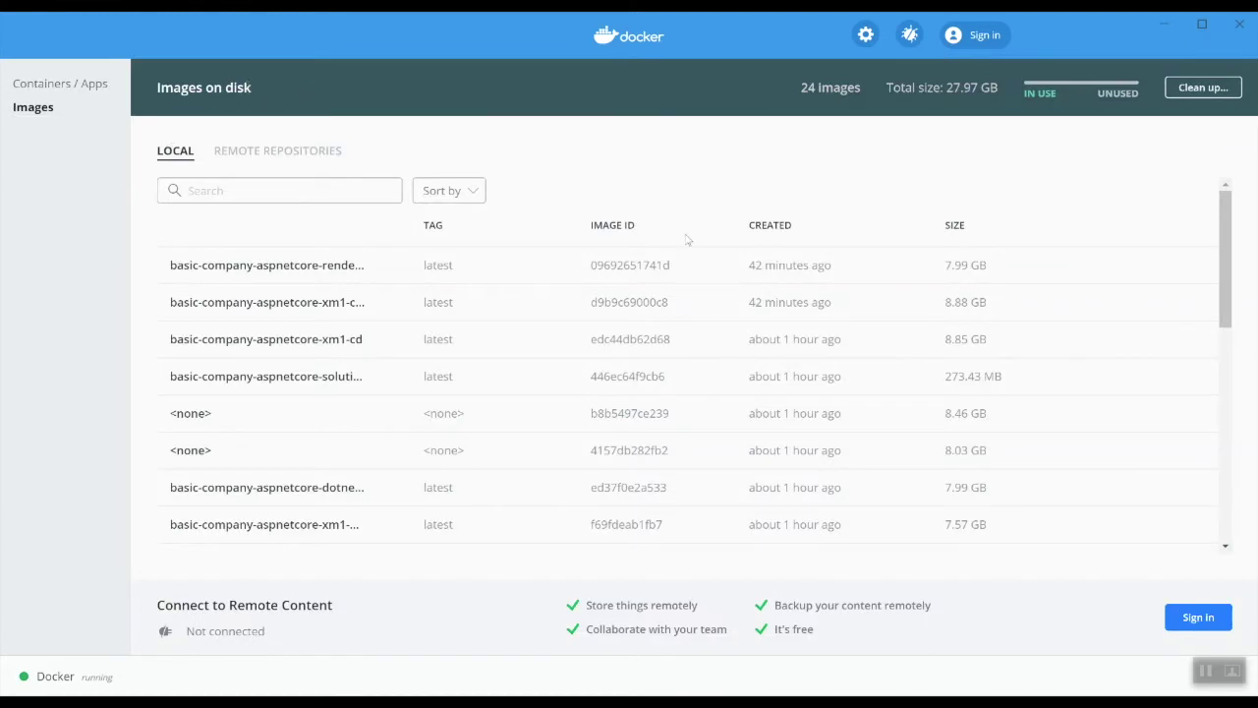
scroll(643, 363, "down", 5)
scroll(644, 398, "down", 5)
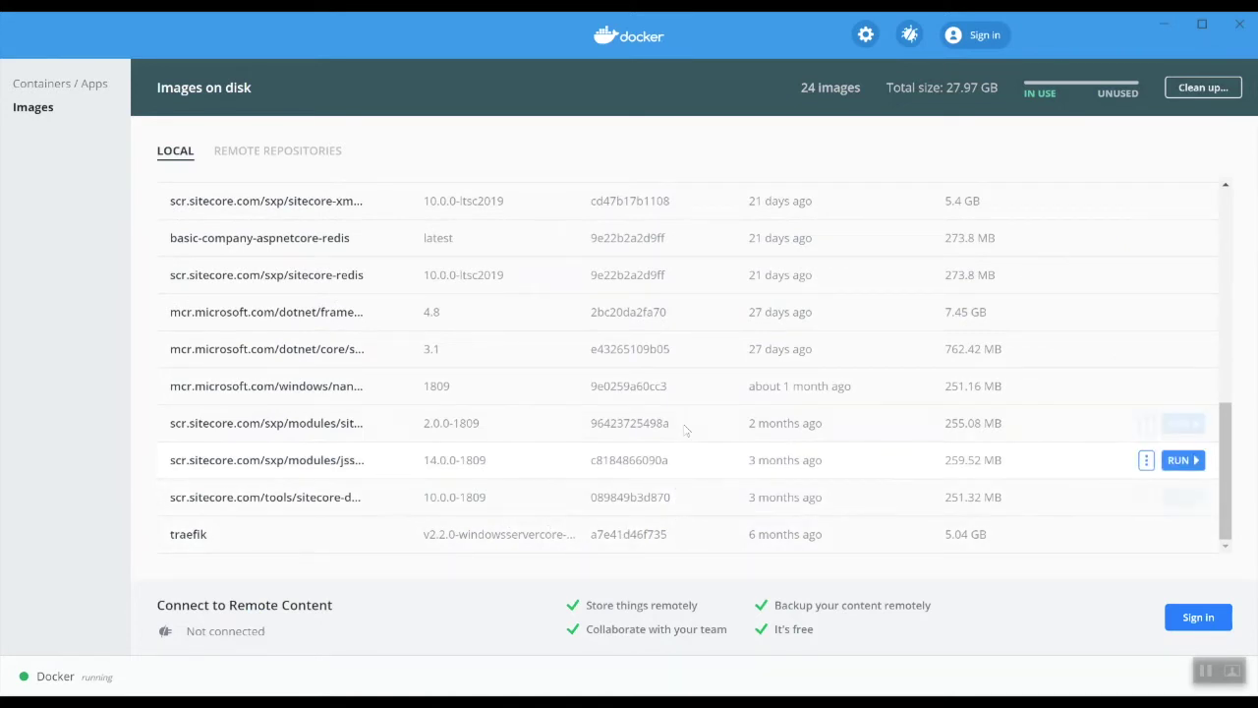
scroll(684, 424, "up", 7)
scroll(684, 424, "up", 5)
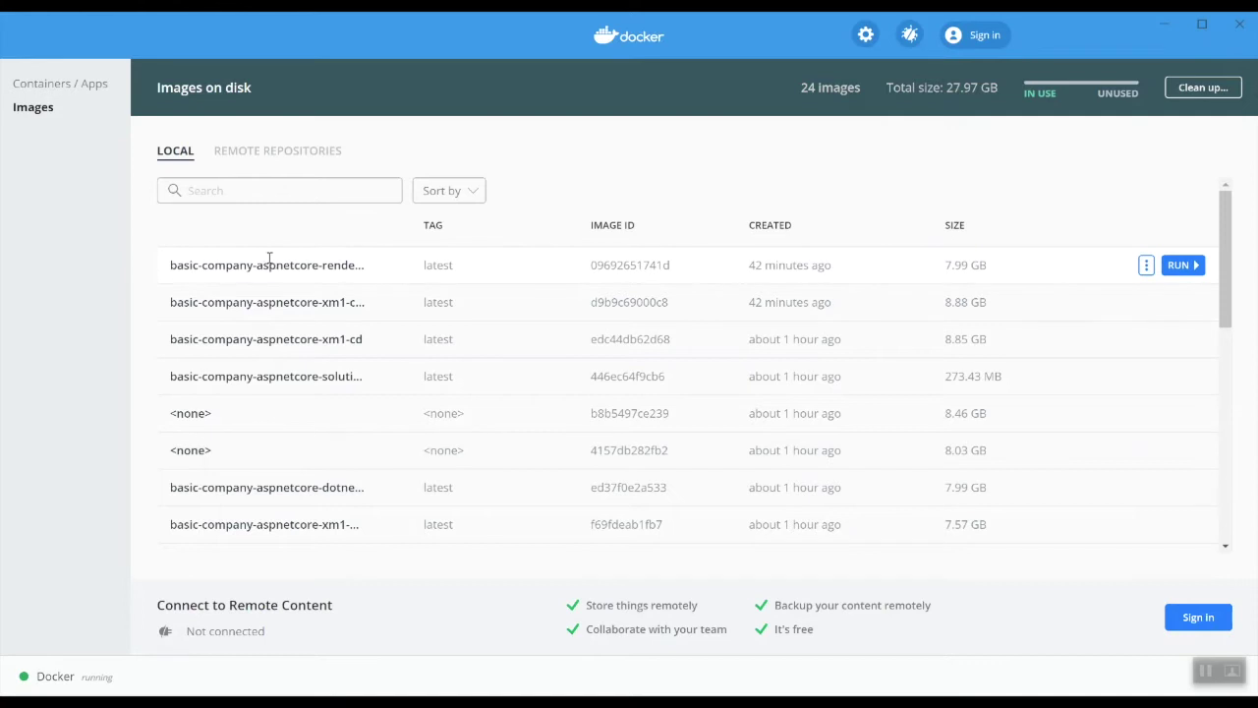
scroll(384, 284, "down", 8)
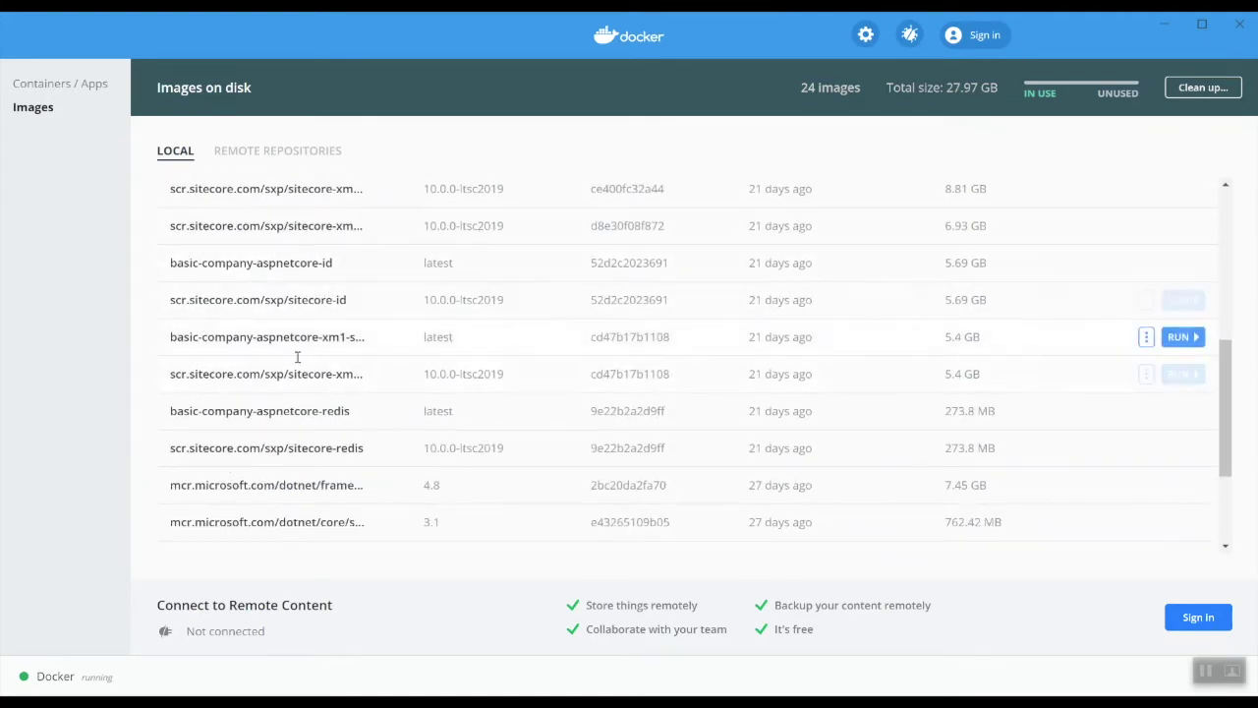
scroll(296, 357, "down", 4)
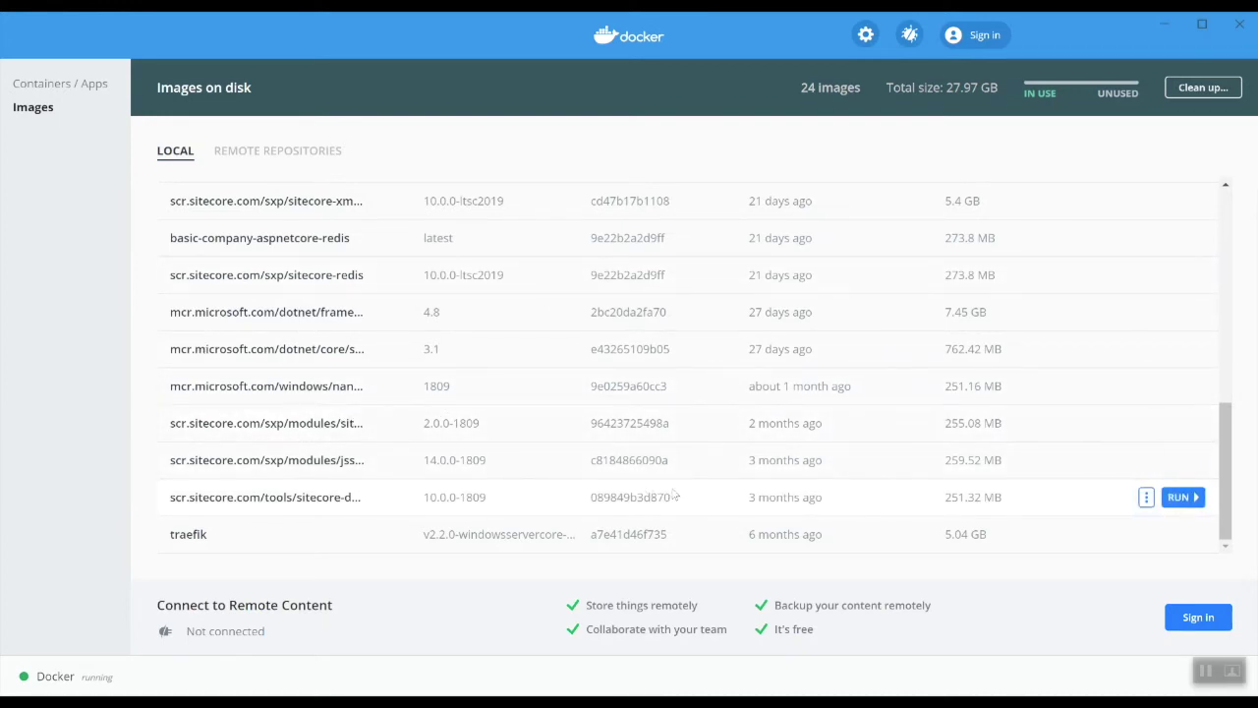
scroll(687, 476, "up", 10)
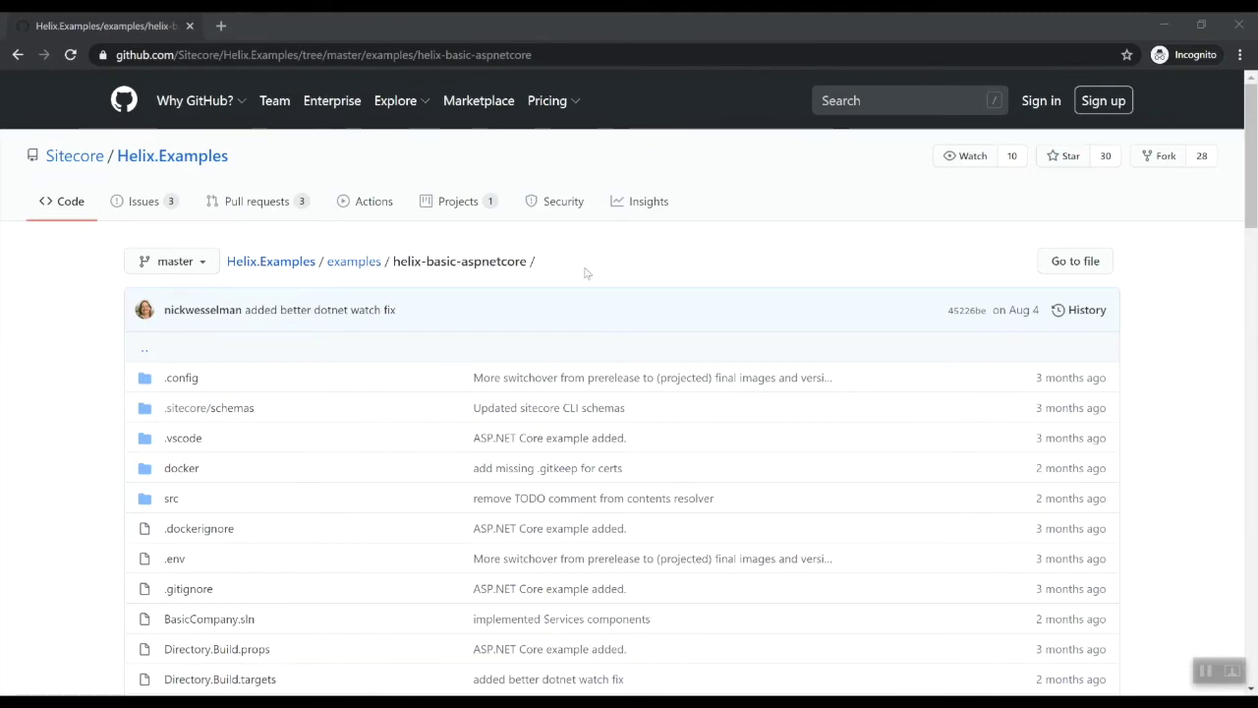
Scroll the helix-basic-aspnetcore README to 'Build the solution and start Sitecore', then return to PowerShell
scroll(626, 285, "down", 1)
scroll(626, 285, "down", 8)
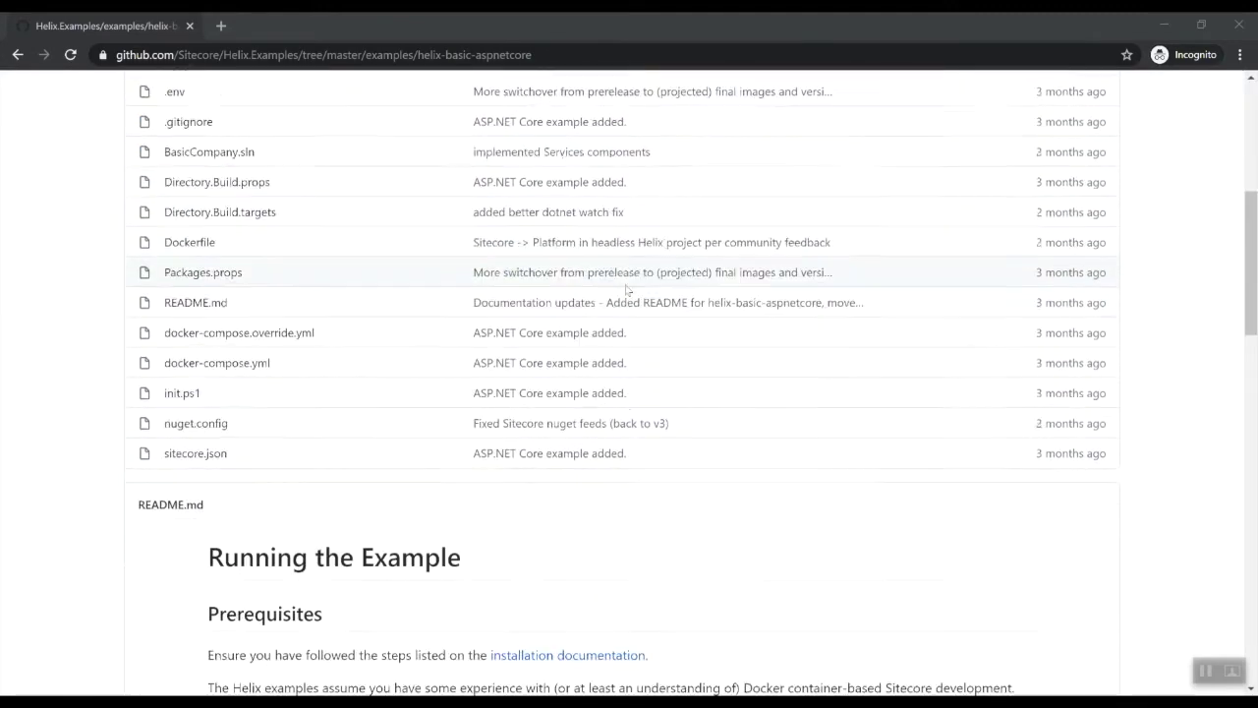
scroll(623, 292, "down", 2)
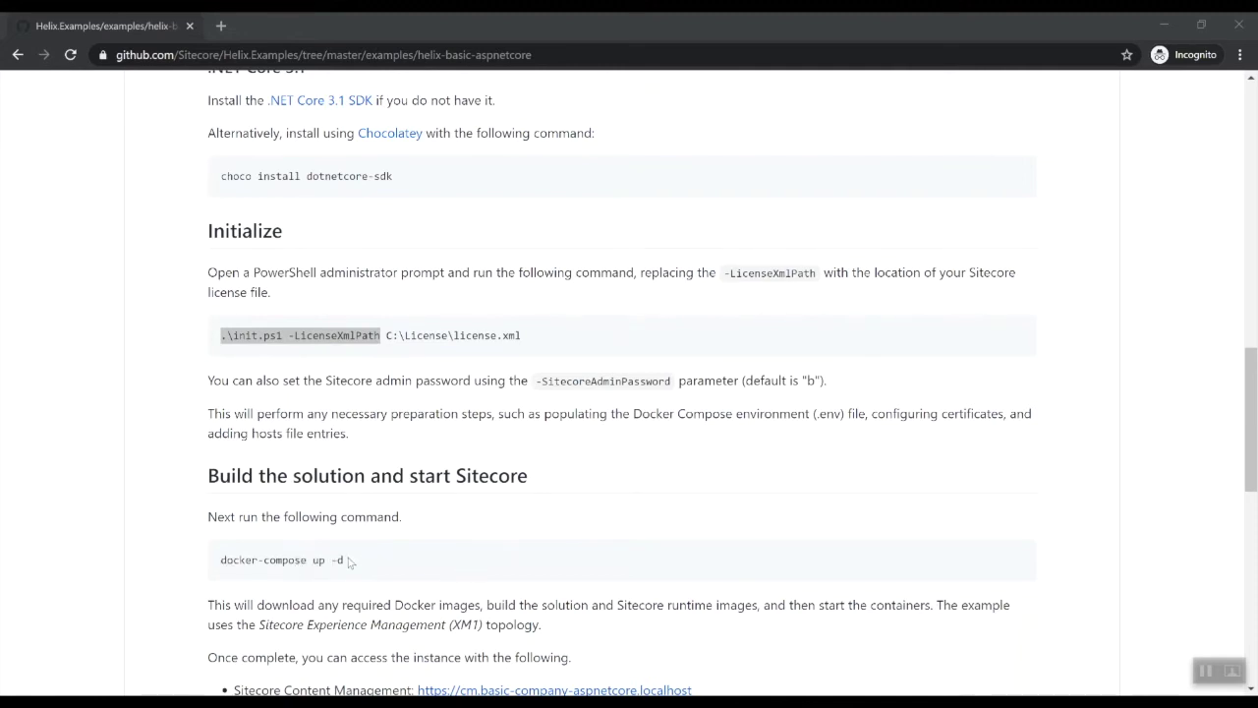
scroll(648, 501, "down", 1)
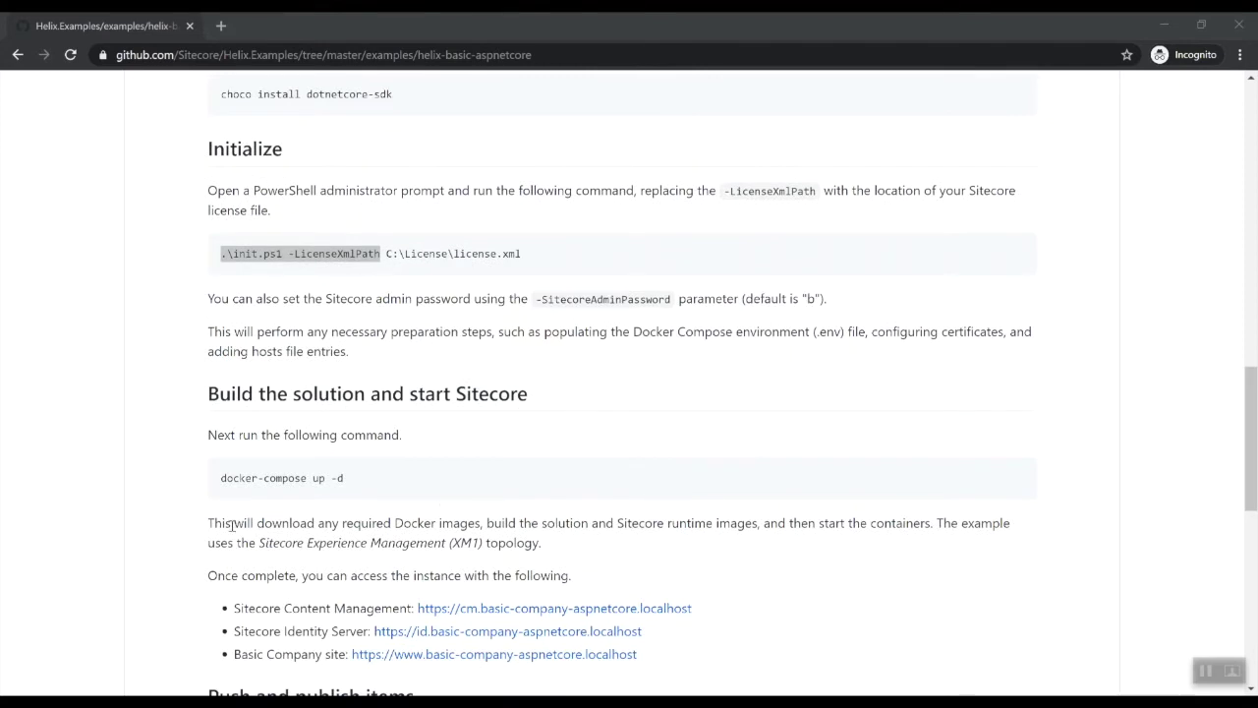
scroll(496, 465, "down", 1)
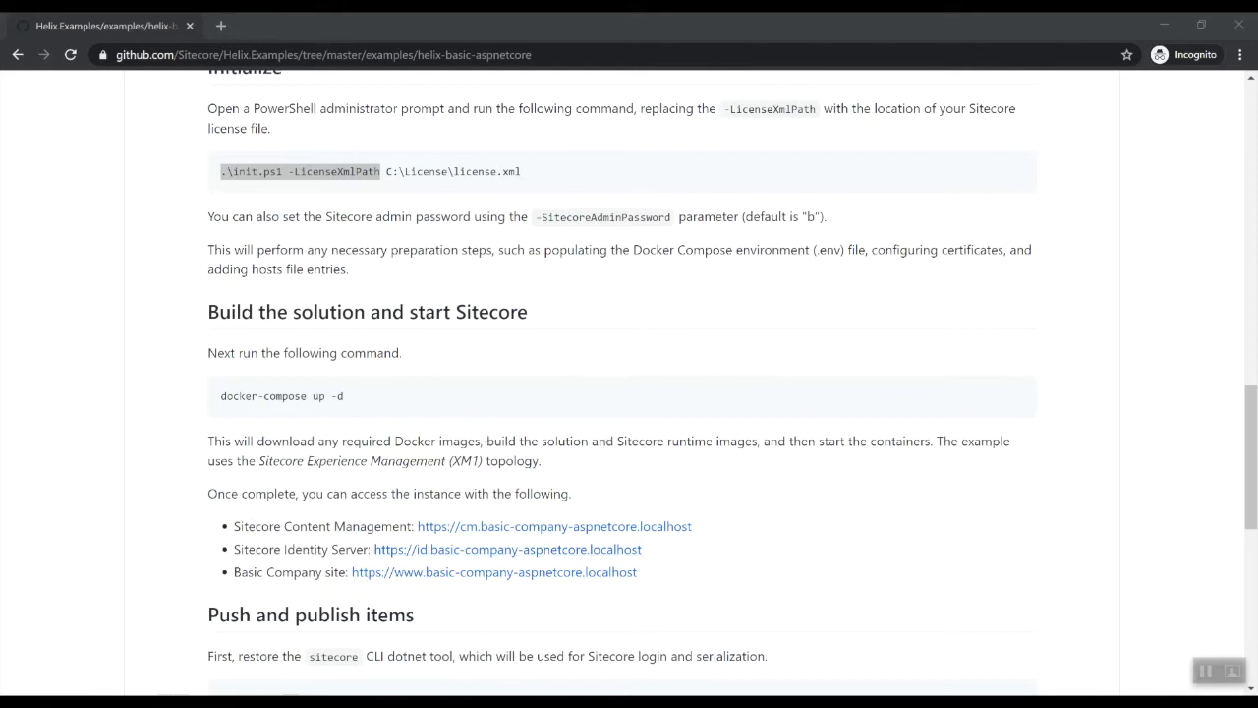
mouse_move(167, 702)
left_click(204, 664)
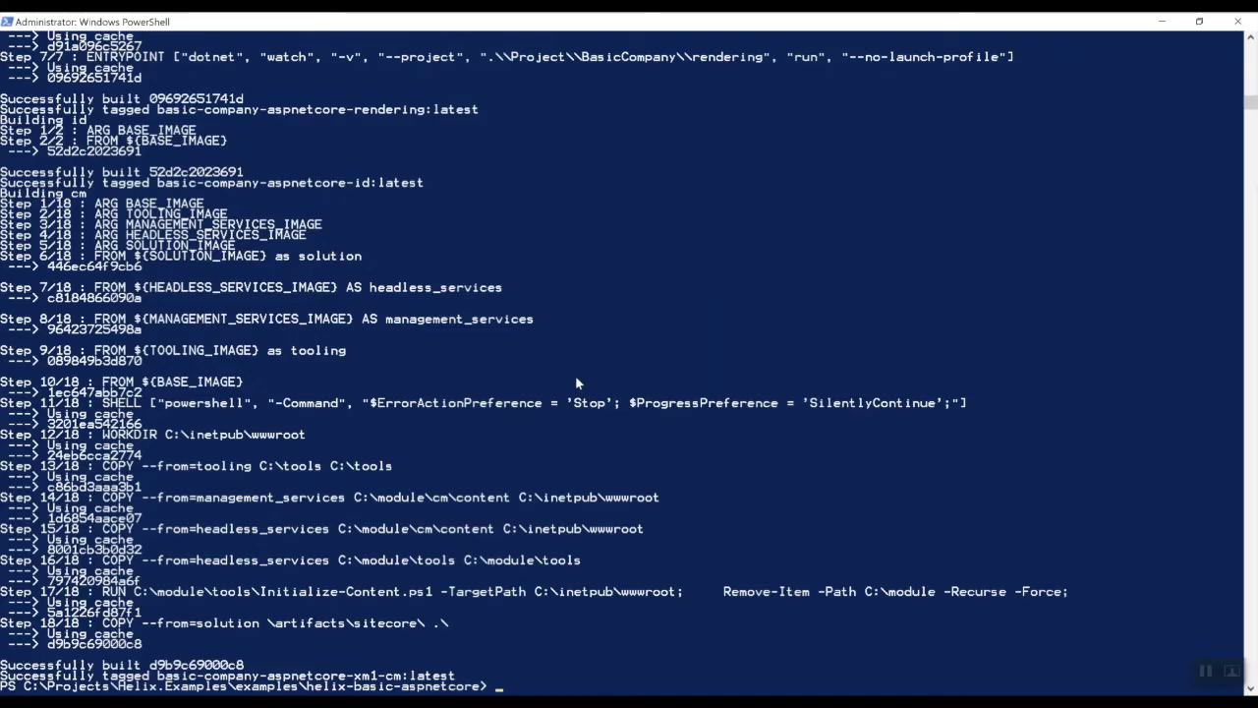
Run 'docker-compose up -d' to start all the Basic Company containers in the background
type("docker-compose ")
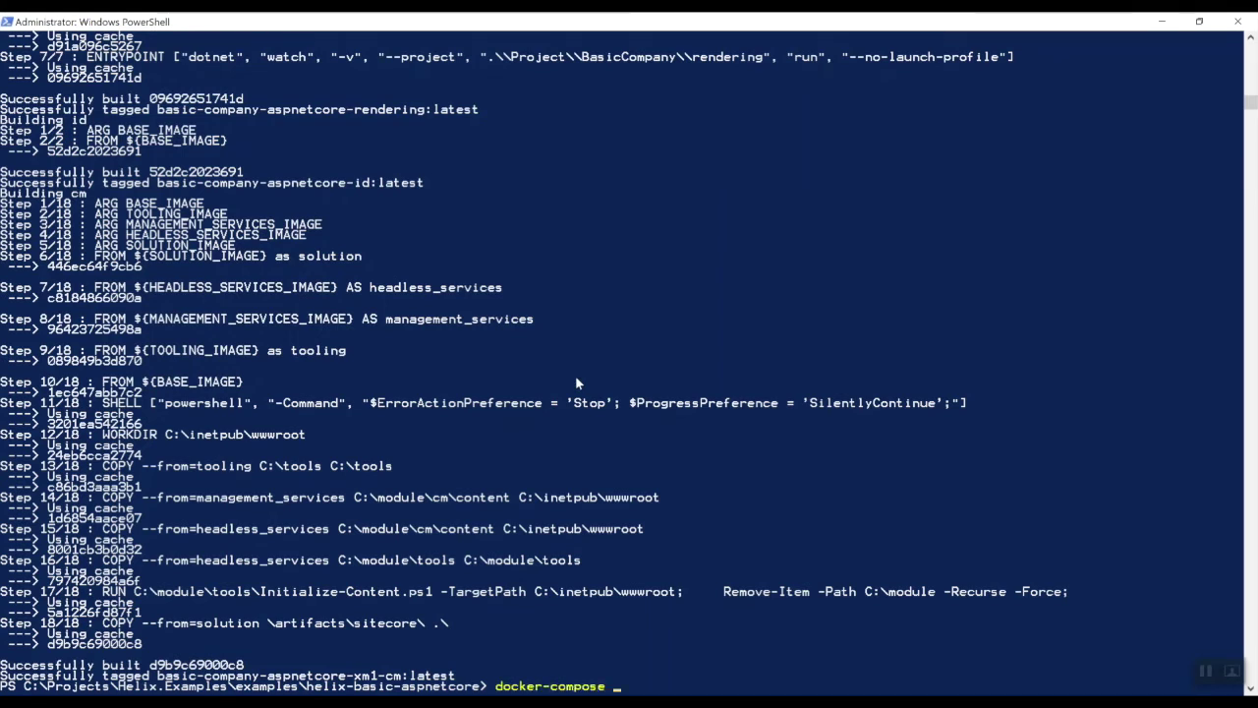
type("up -d")
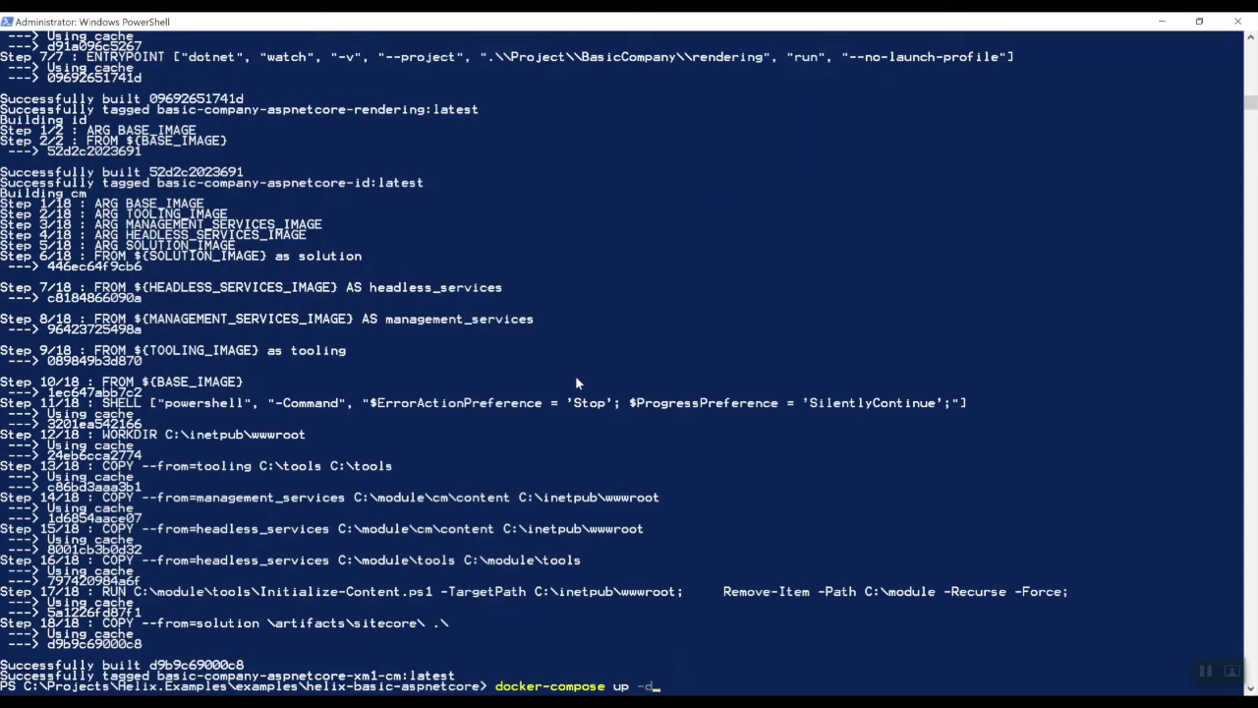
key("Return")
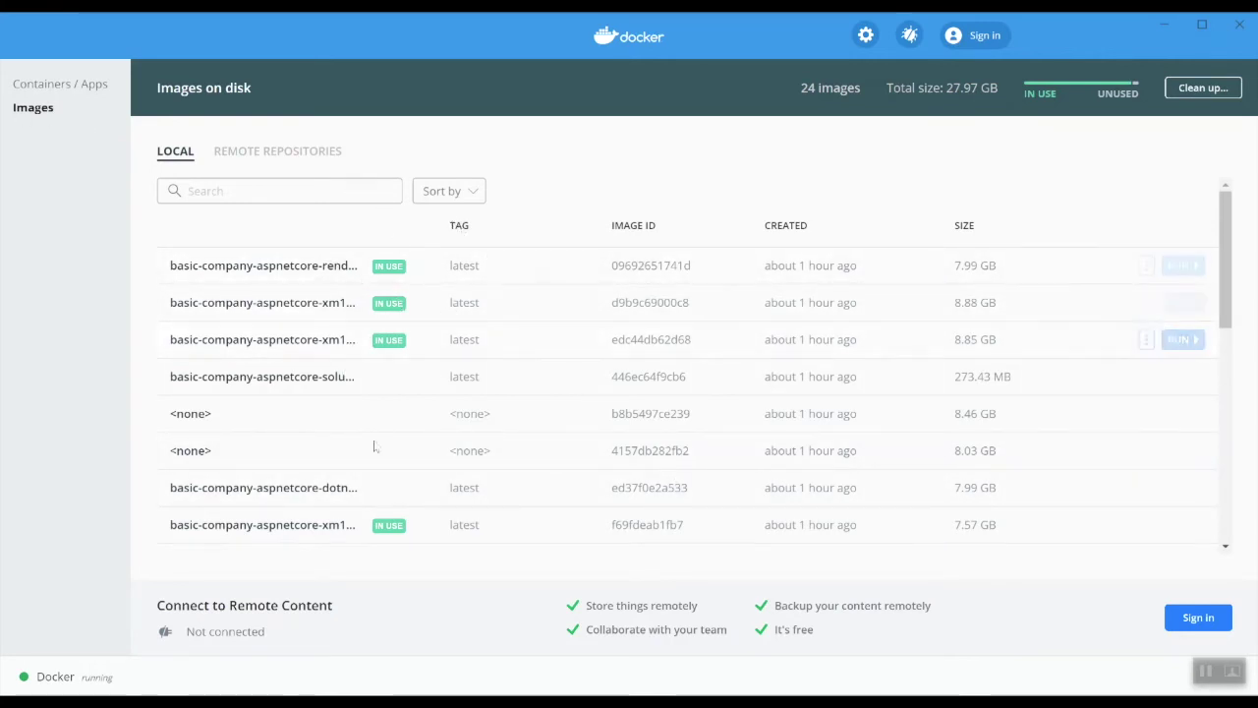
Scroll the Docker Desktop Images list, then switch to Containers / Apps showing basic-company-aspnetcore running
scroll(462, 442, "down", 5)
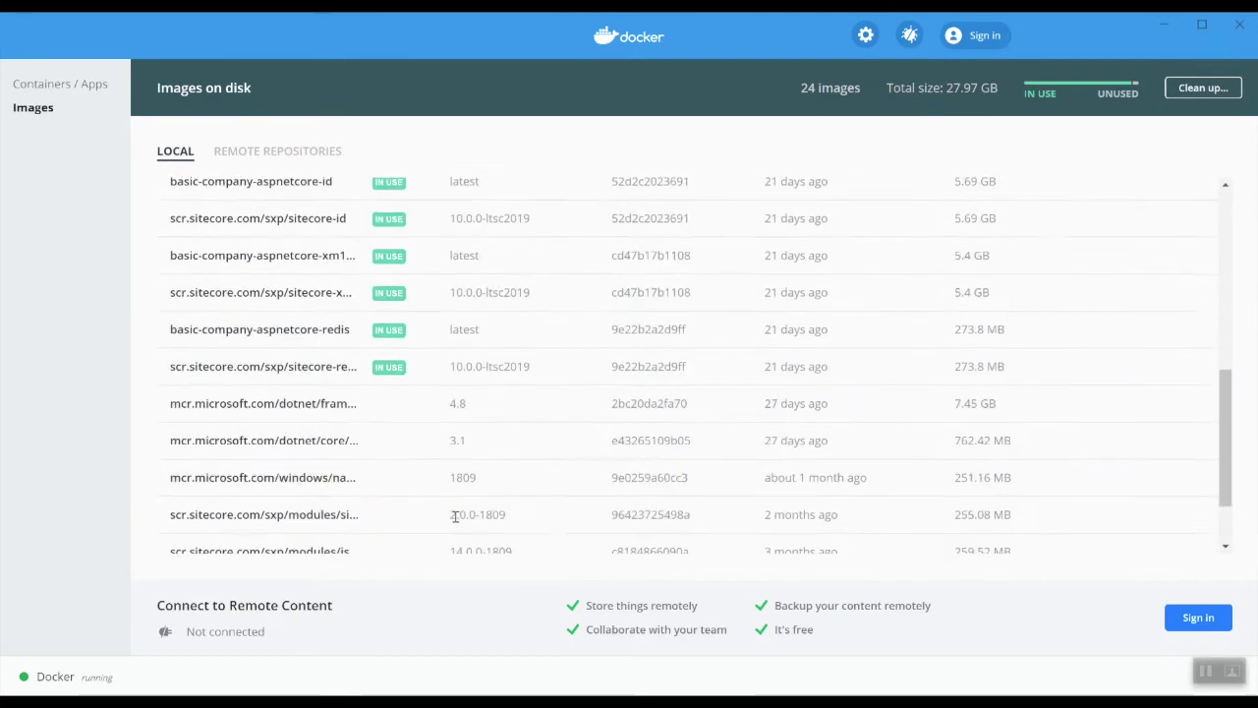
scroll(456, 518, "down", 2)
scroll(432, 443, "up", 10)
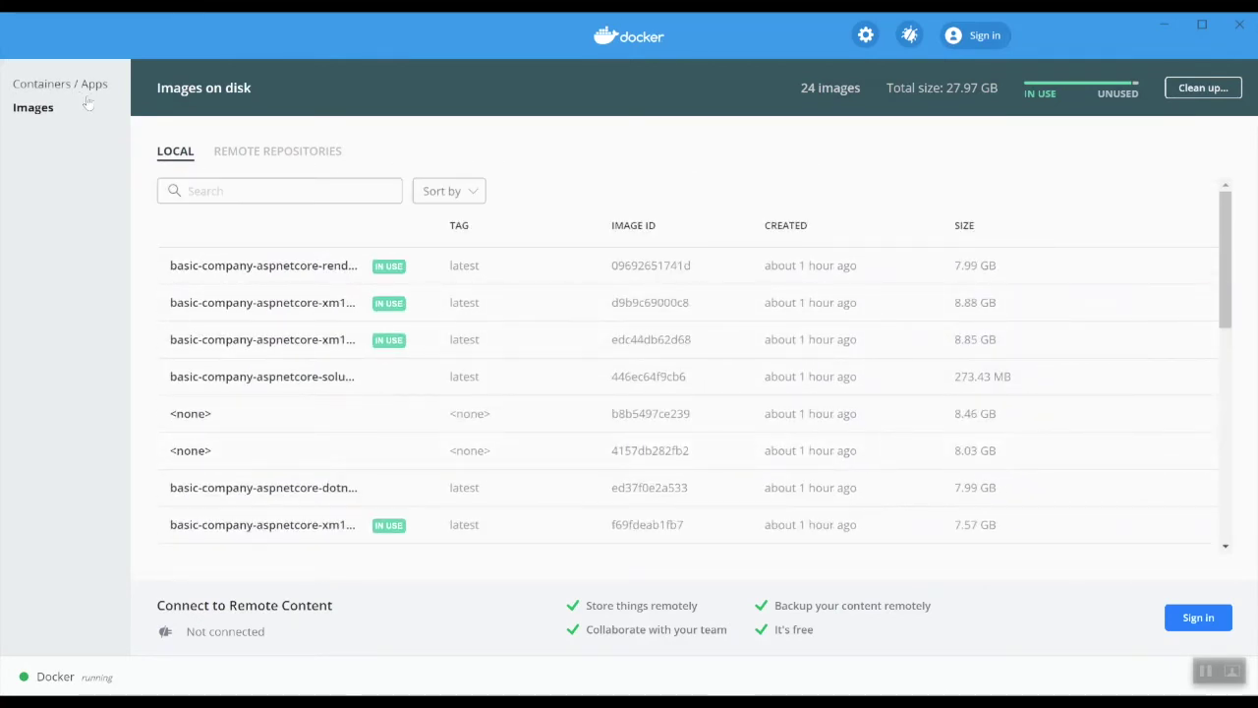
left_click(54, 85)
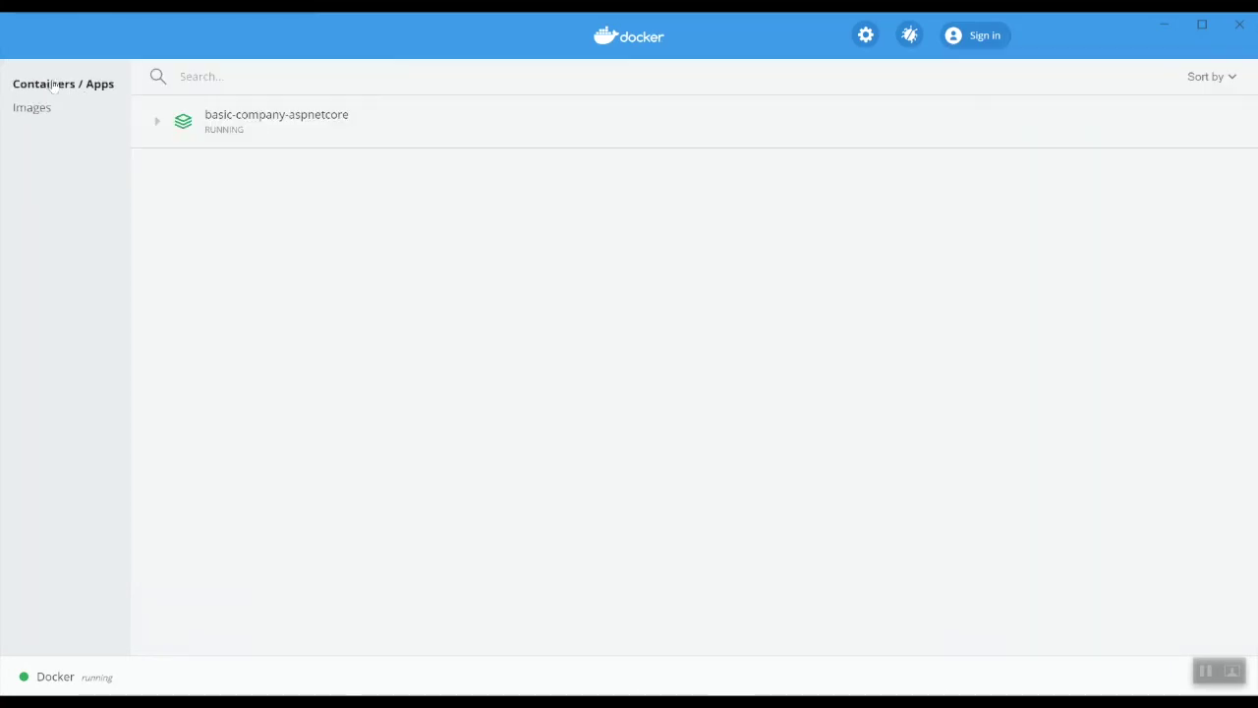
Expand basic-company-aspnetcore to list its eight running containers, including traefik and rendering
mouse_move(314, 138)
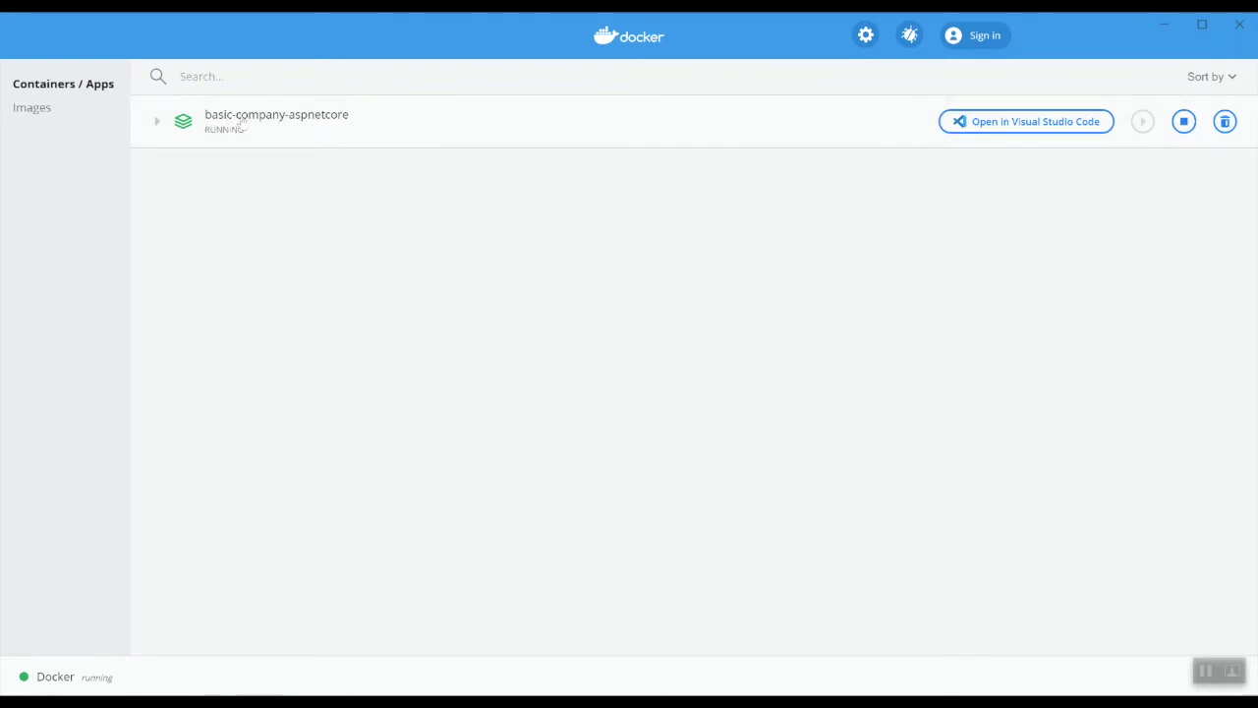
left_click(155, 121)
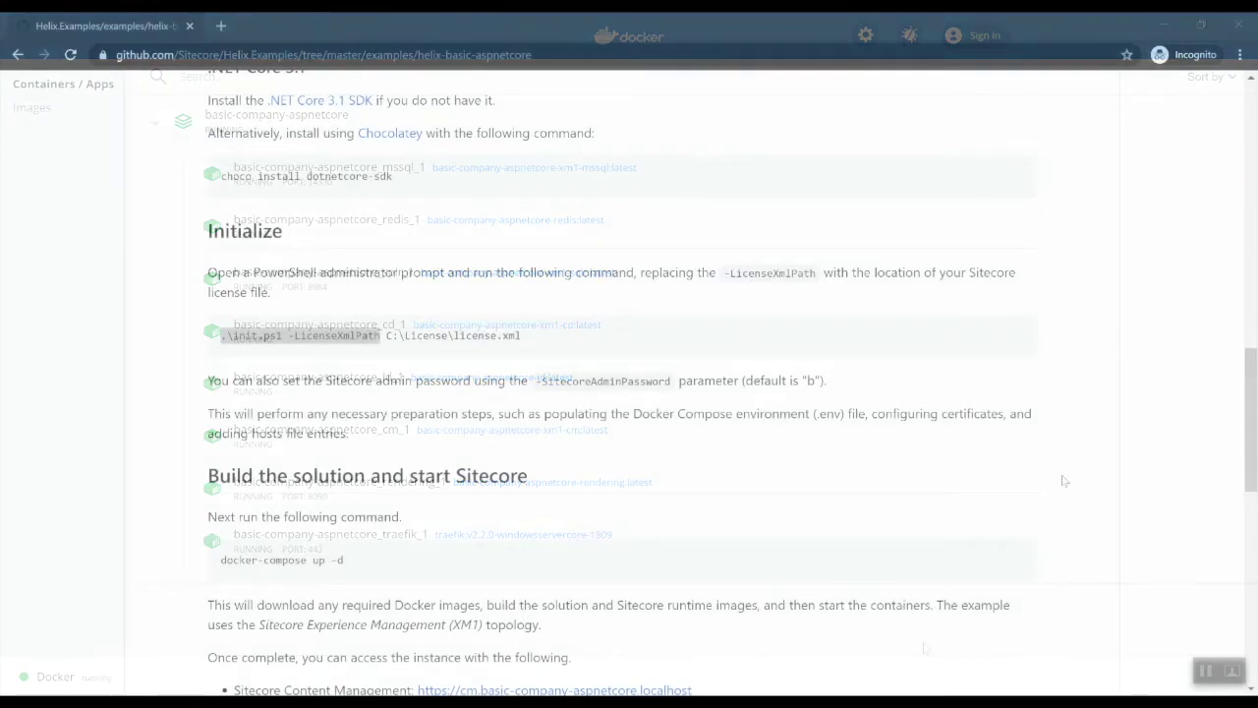
Copy the cm.basic-company-aspnetcore.localhost link address from the README and open a new browser tab
scroll(1062, 480, "down", 3)
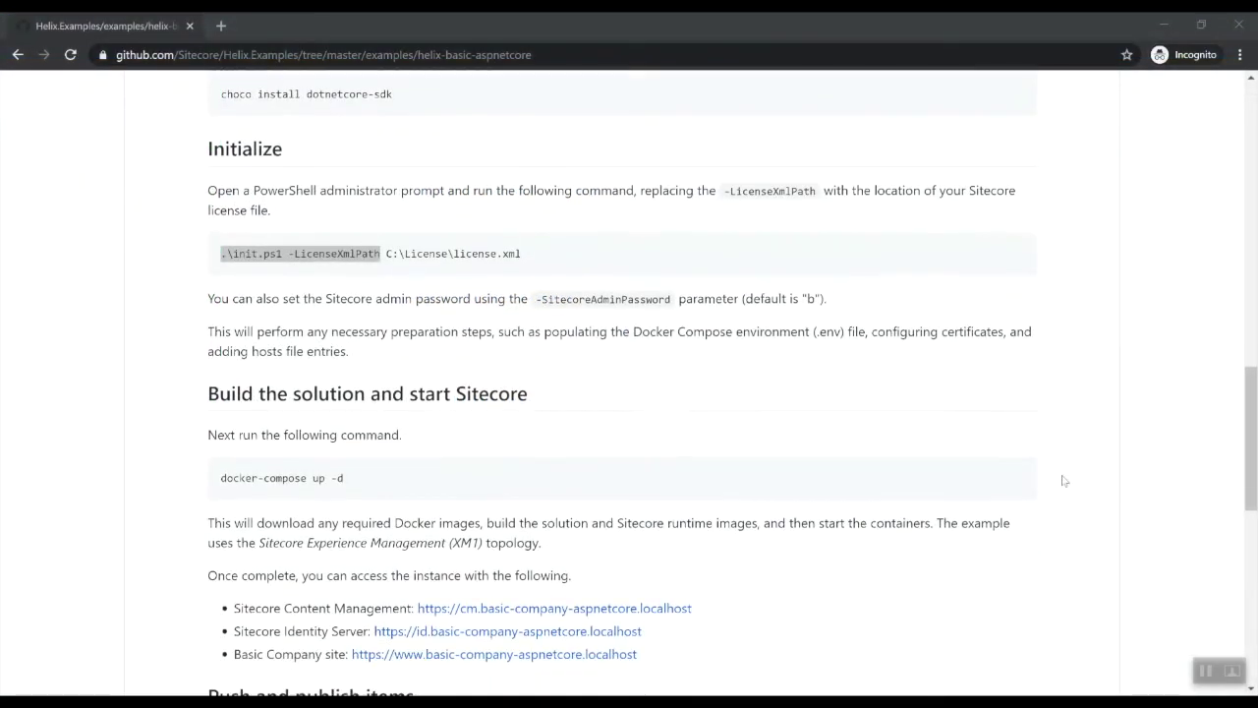
scroll(1063, 481, "down", 1)
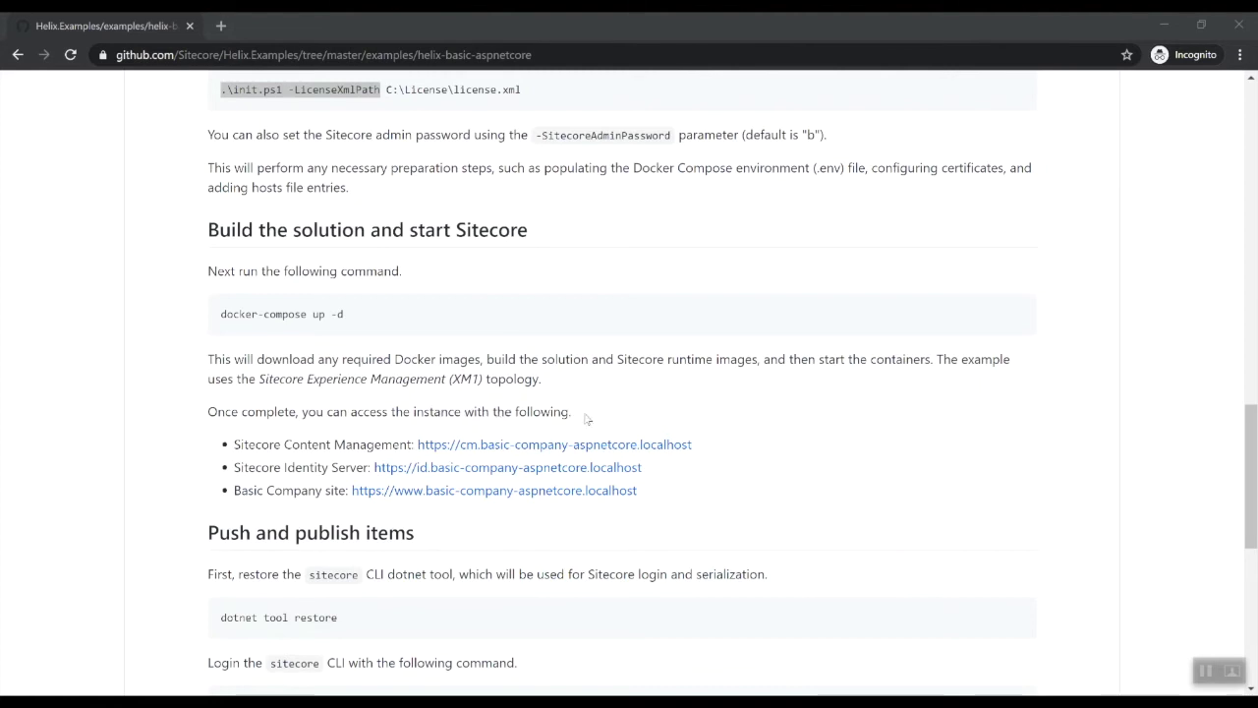
left_click(575, 447)
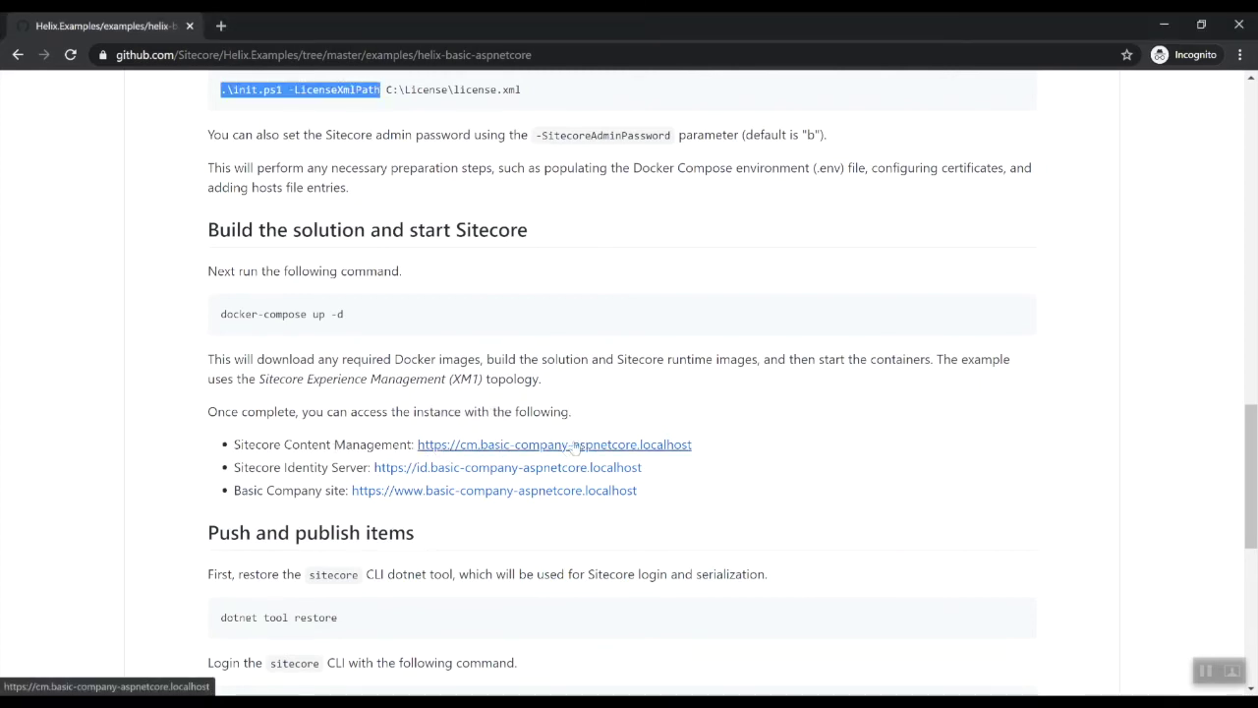
right_click(575, 447)
left_click(653, 544)
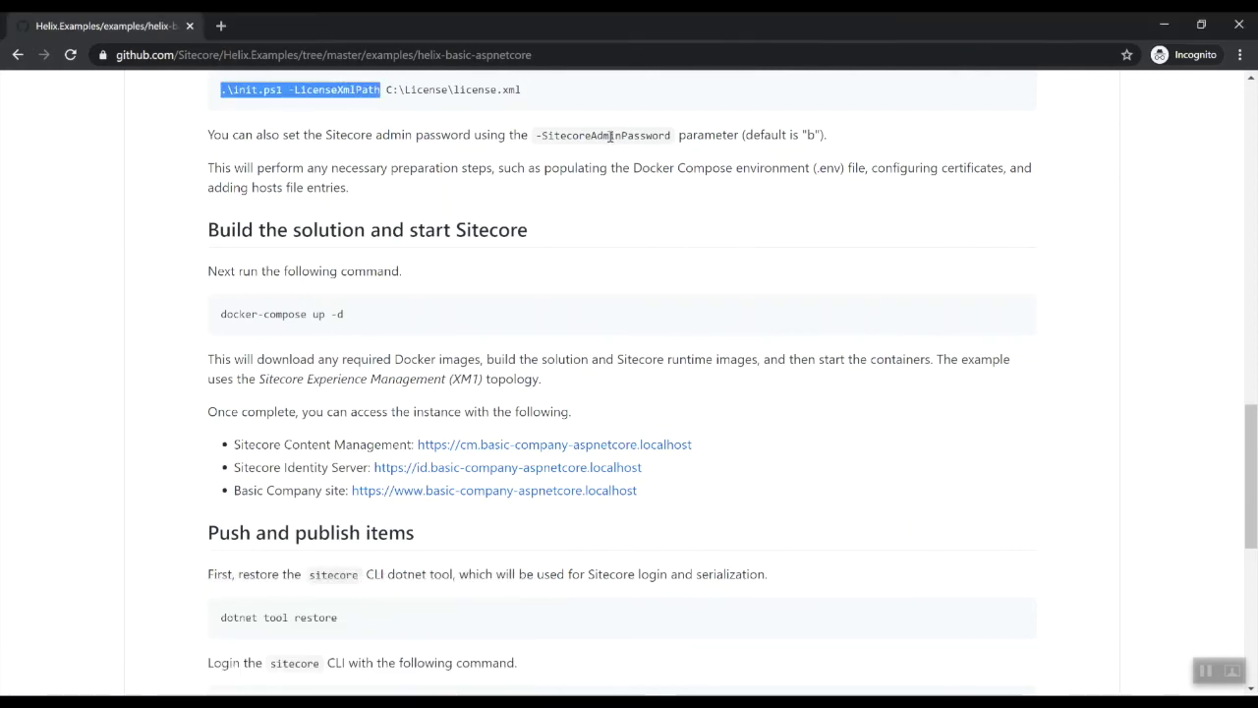
left_click(222, 33)
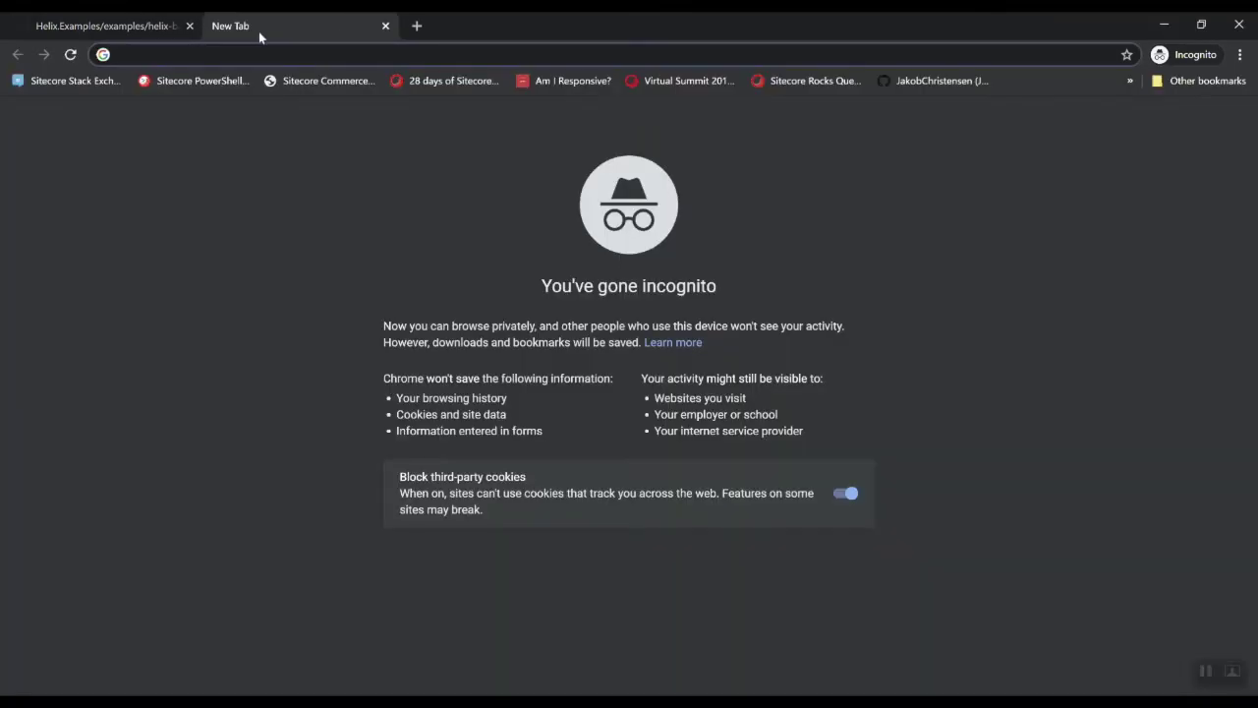
Paste and load cm.basic-company-aspnetcore.localhost to reach the Welcome to Sitecore page
key("ctrl+v")
key("Return")
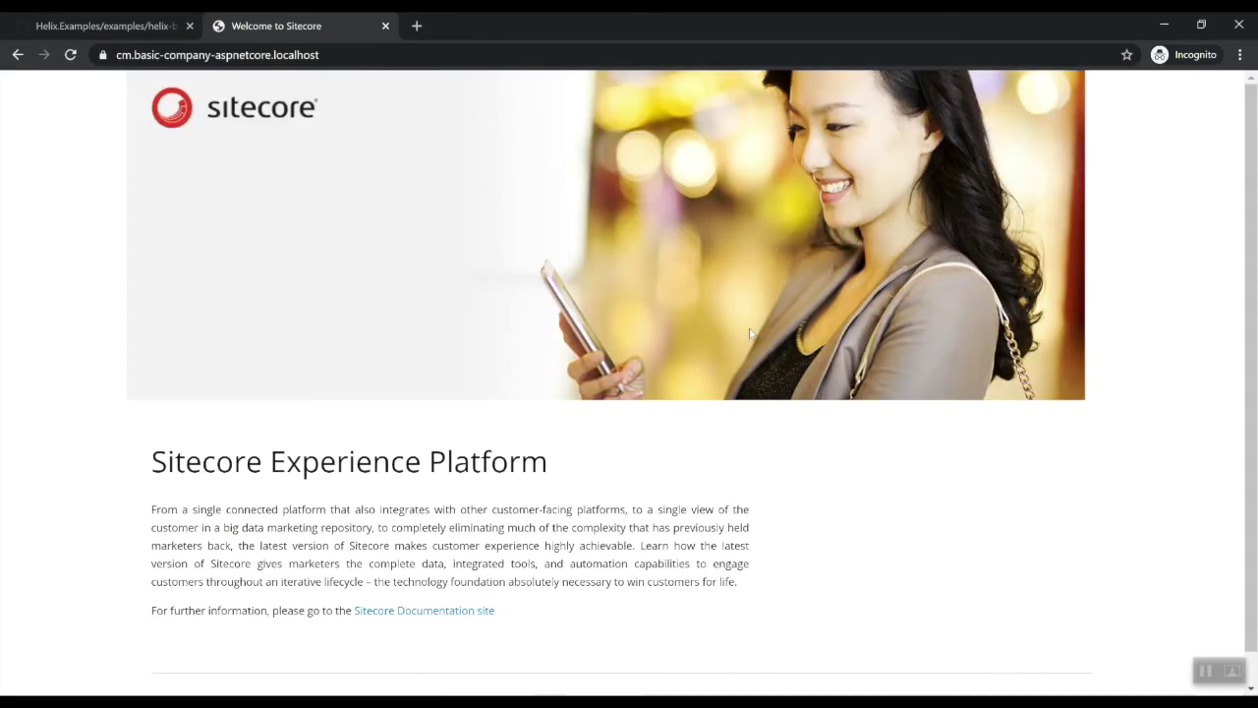
left_click(373, 54)
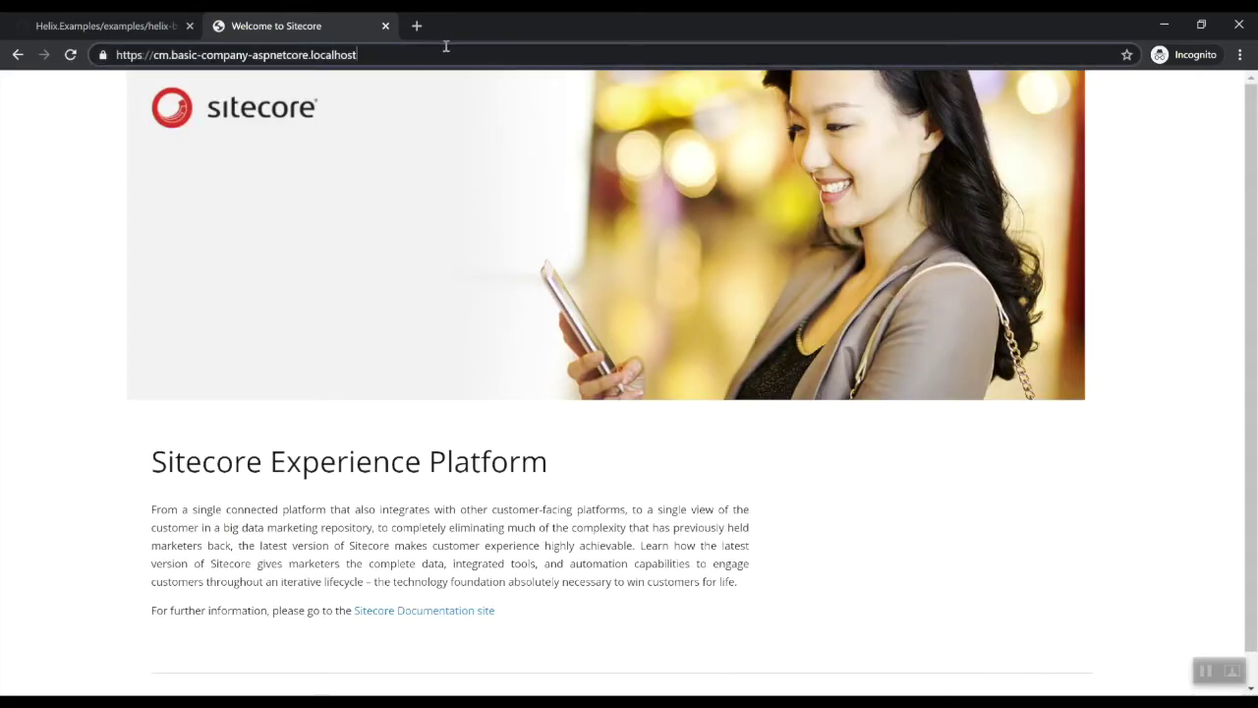
Go to the /sitecore address and log in with the admin user name and its password
type("si")
type("tecore")
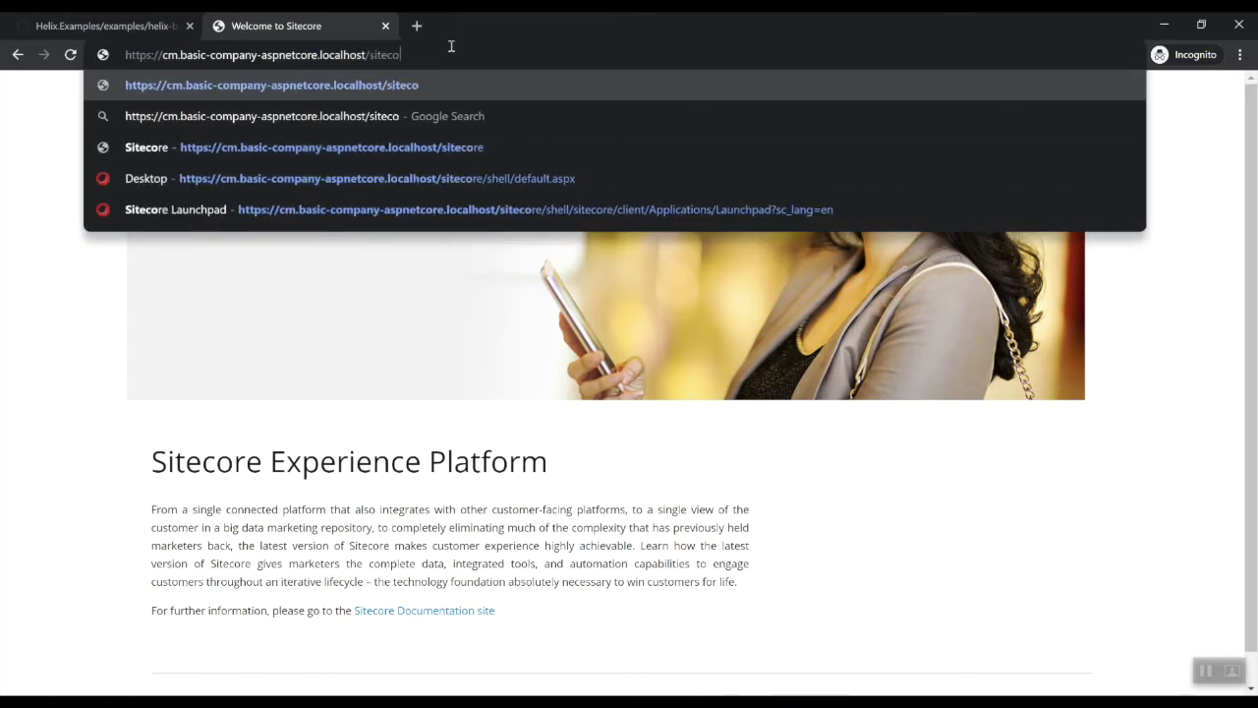
key("Return")
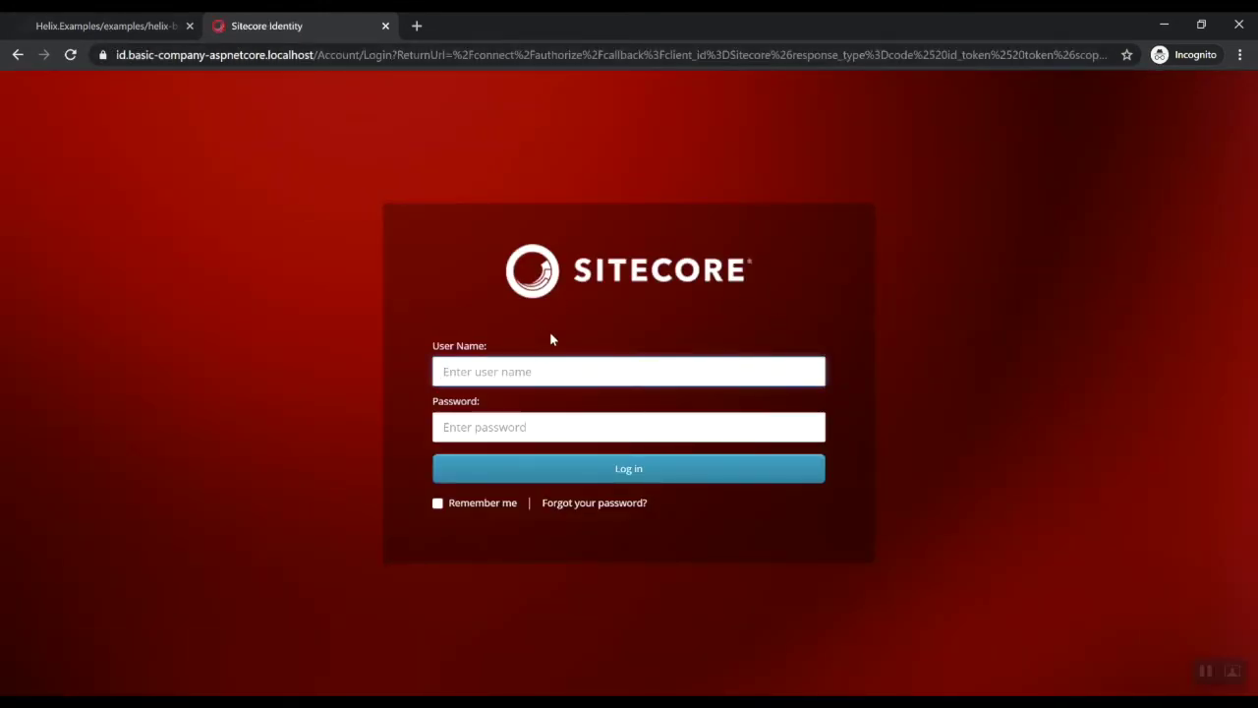
type("admin")
key("Tab")
type("b")
key("Return")
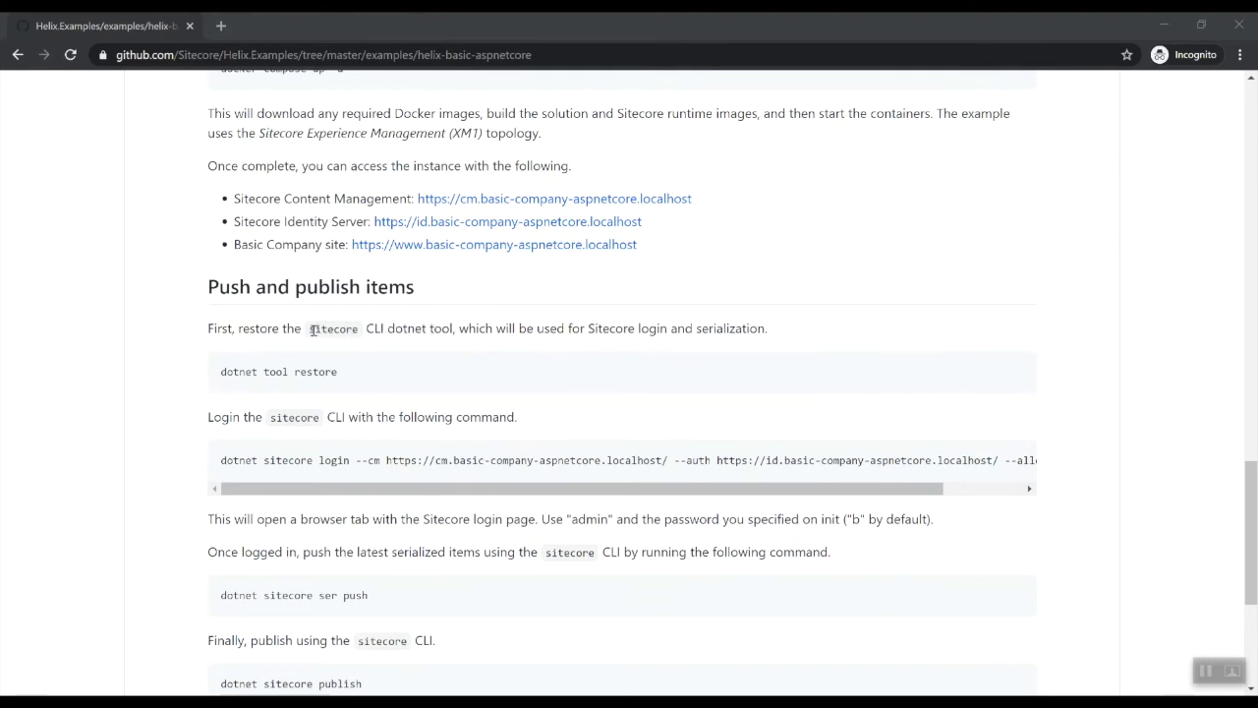
Copy 'dotnet tool restore' from the README and run it in PowerShell to restore sitecore.cli 2.0.0
left_click_drag(222, 373, 358, 371)
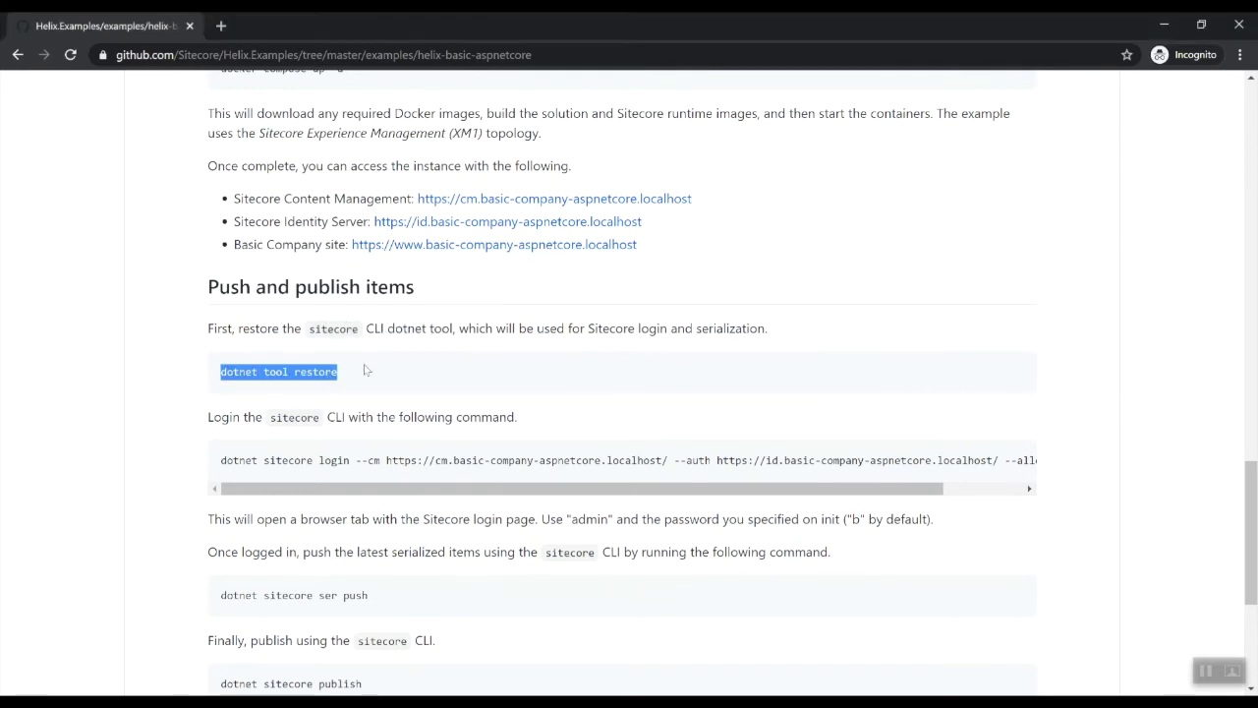
right_click(265, 372)
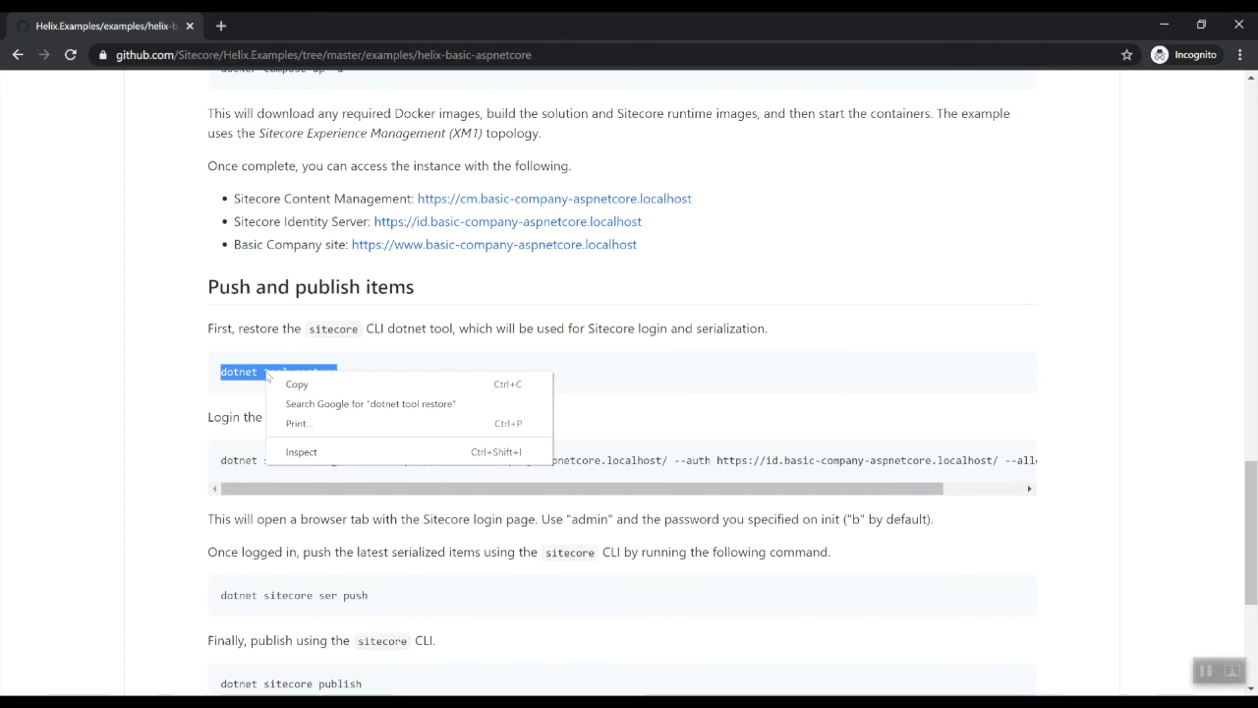
left_click(315, 384)
key("alt+Tab")
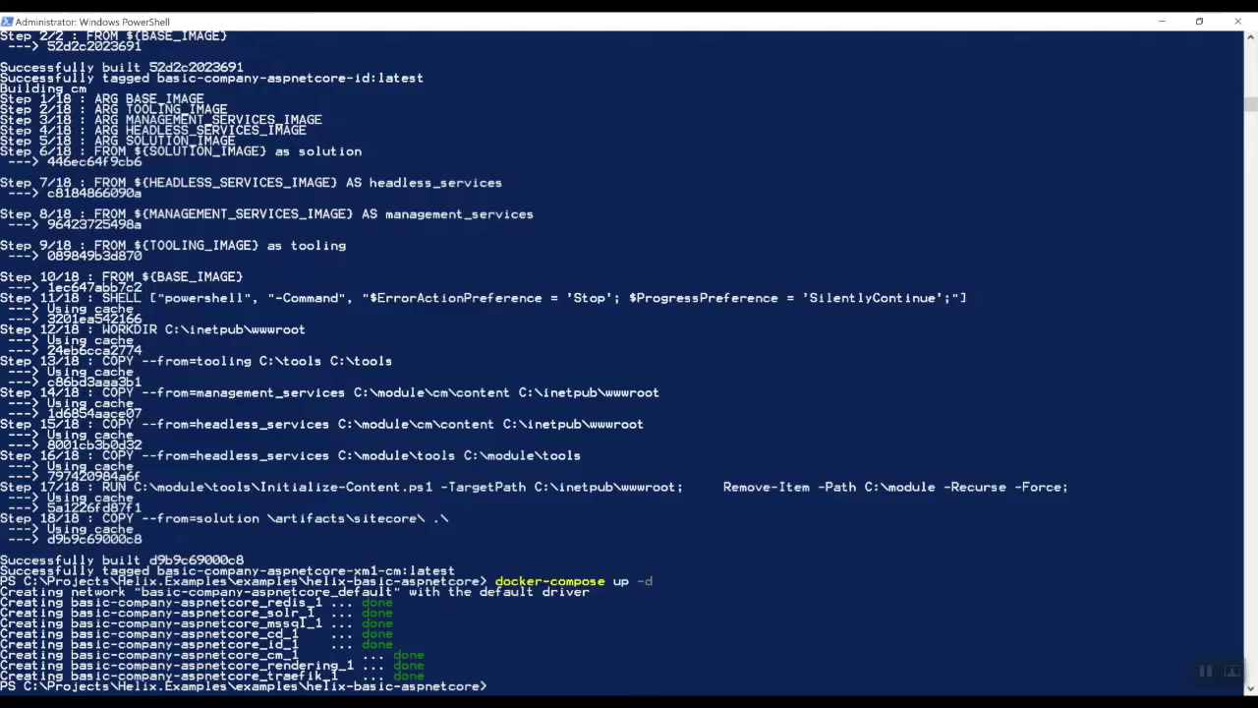
right_click(601, 627)
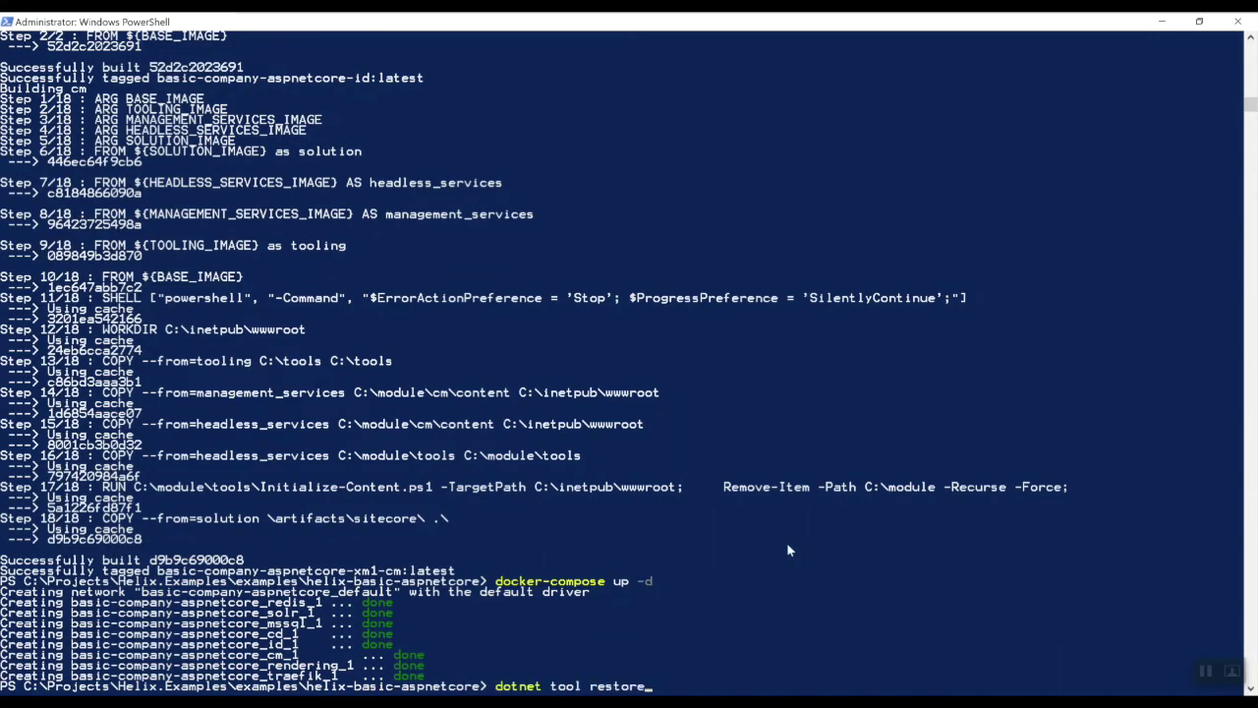
key("Return")
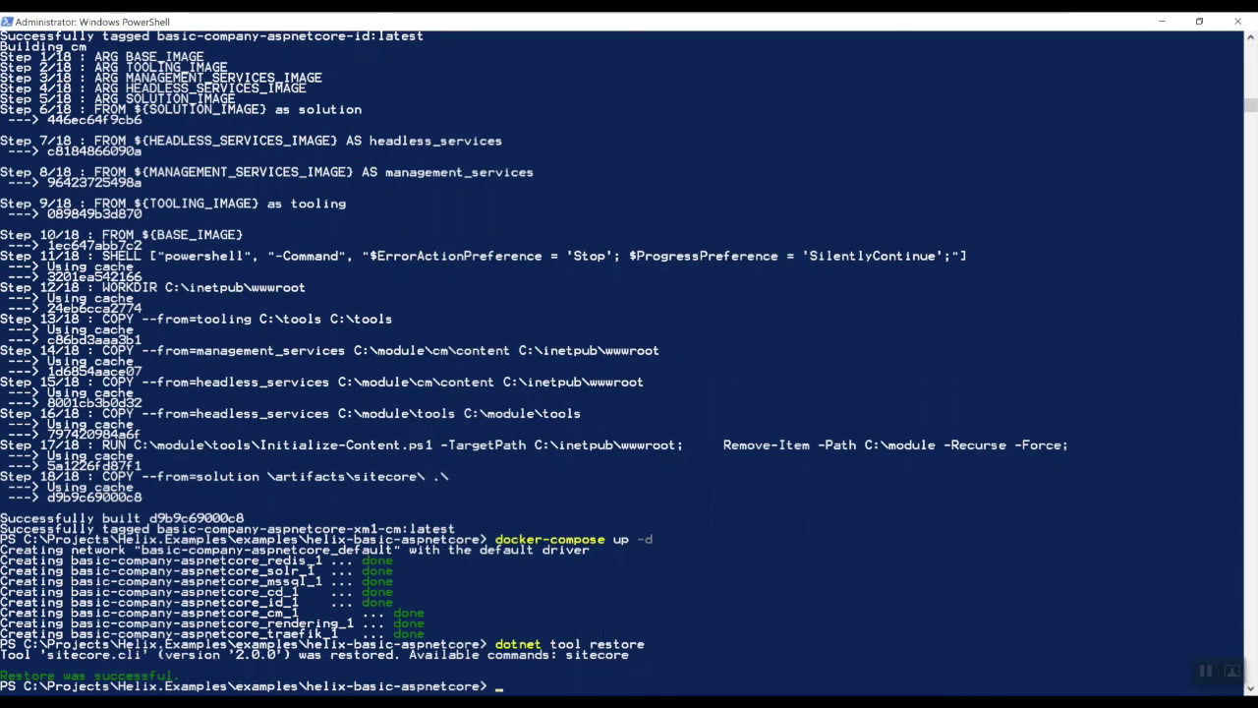
left_click(352, 634)
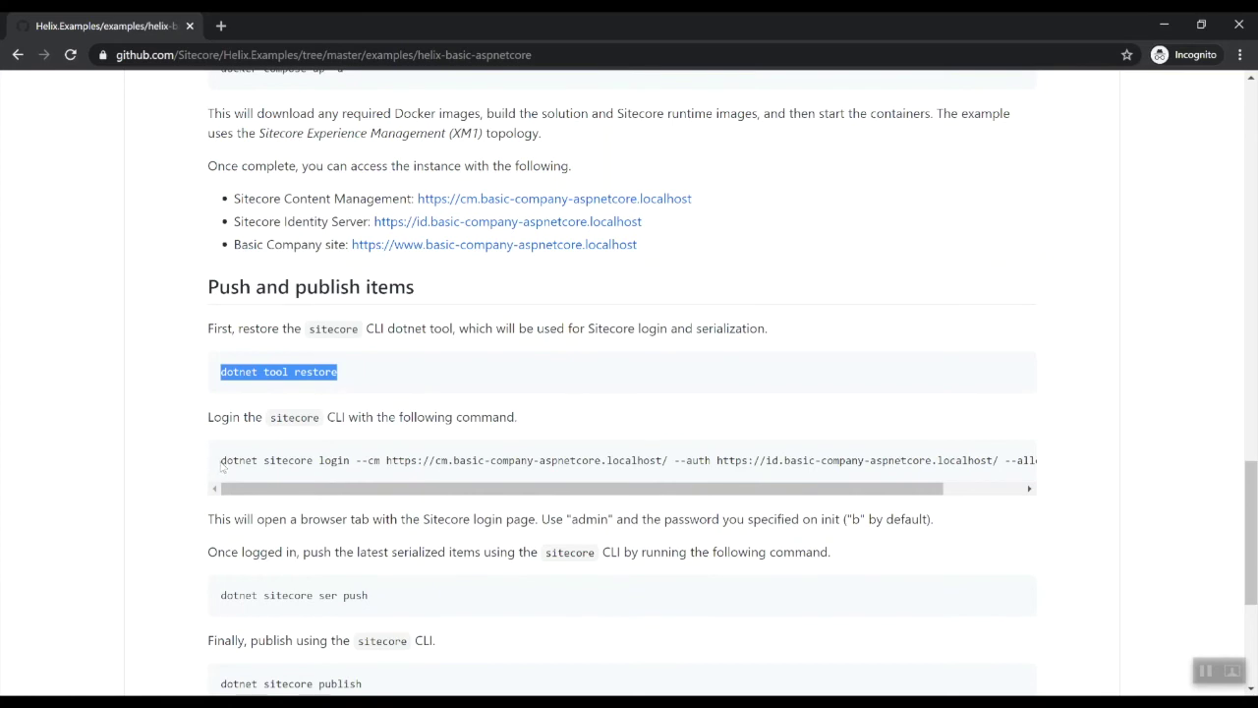
Copy the full sitecore login command from the README and run it in PowerShell
left_click_drag(220, 460, 1077, 452)
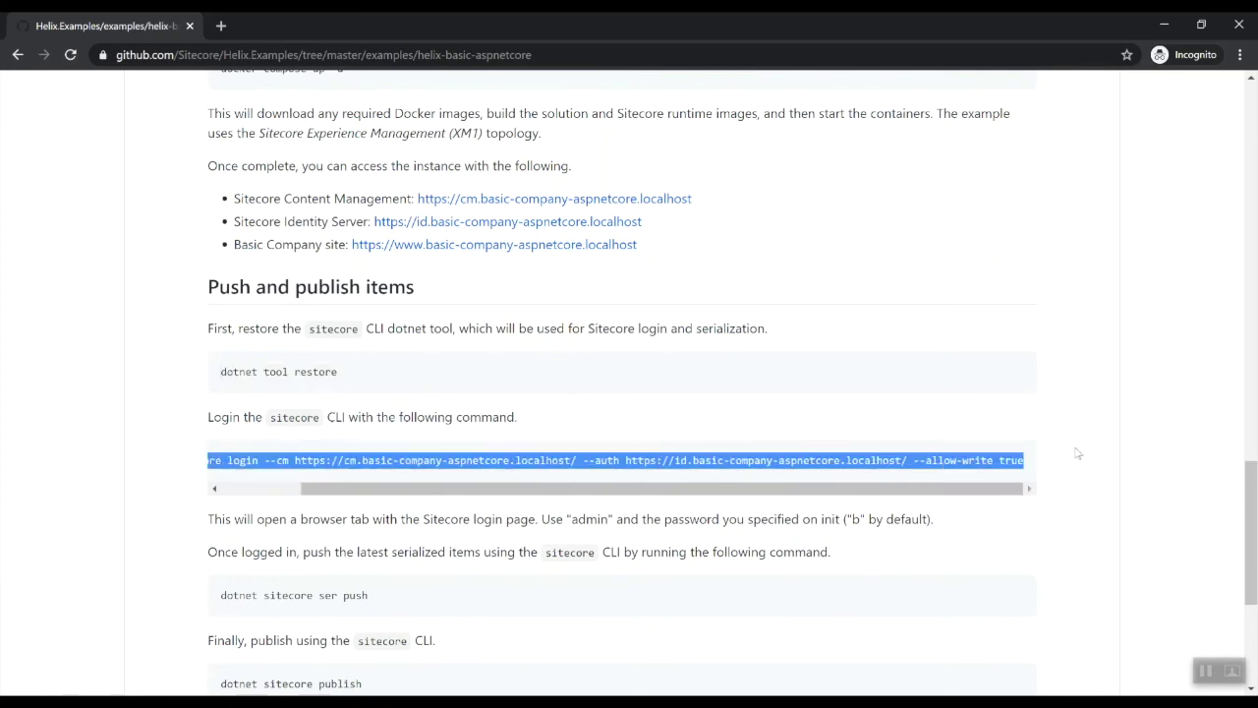
right_click(855, 463)
left_click(924, 474)
key("alt+Tab")
right_click(760, 546)
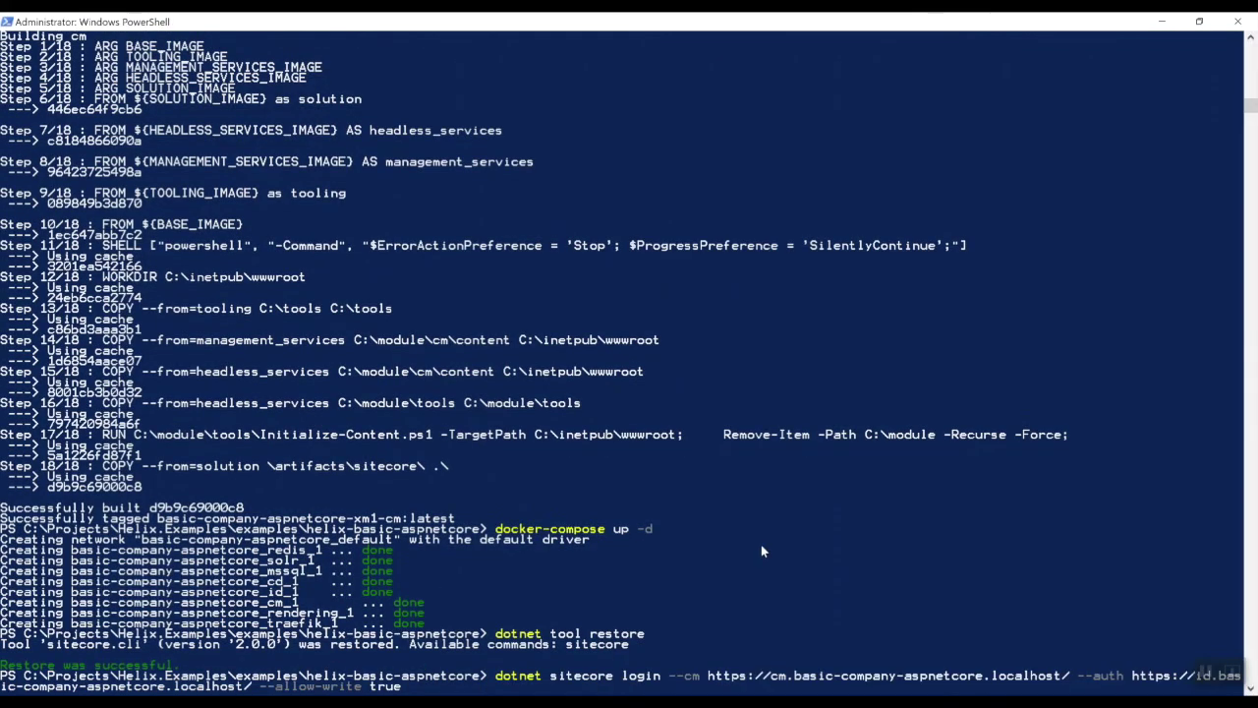
key("Return")
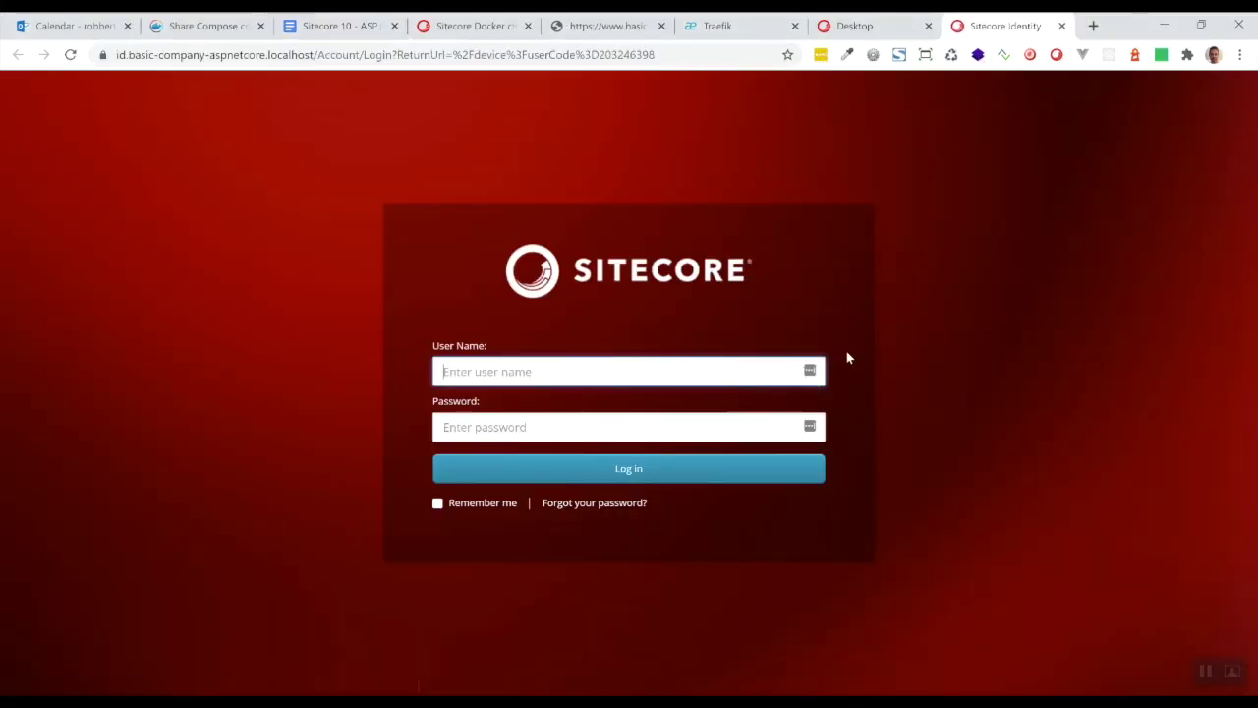
Log in as admin with its password, allow the CLI device access, and confirm the saved login
type("admin")
key("Tab")
type("b")
key("Return")
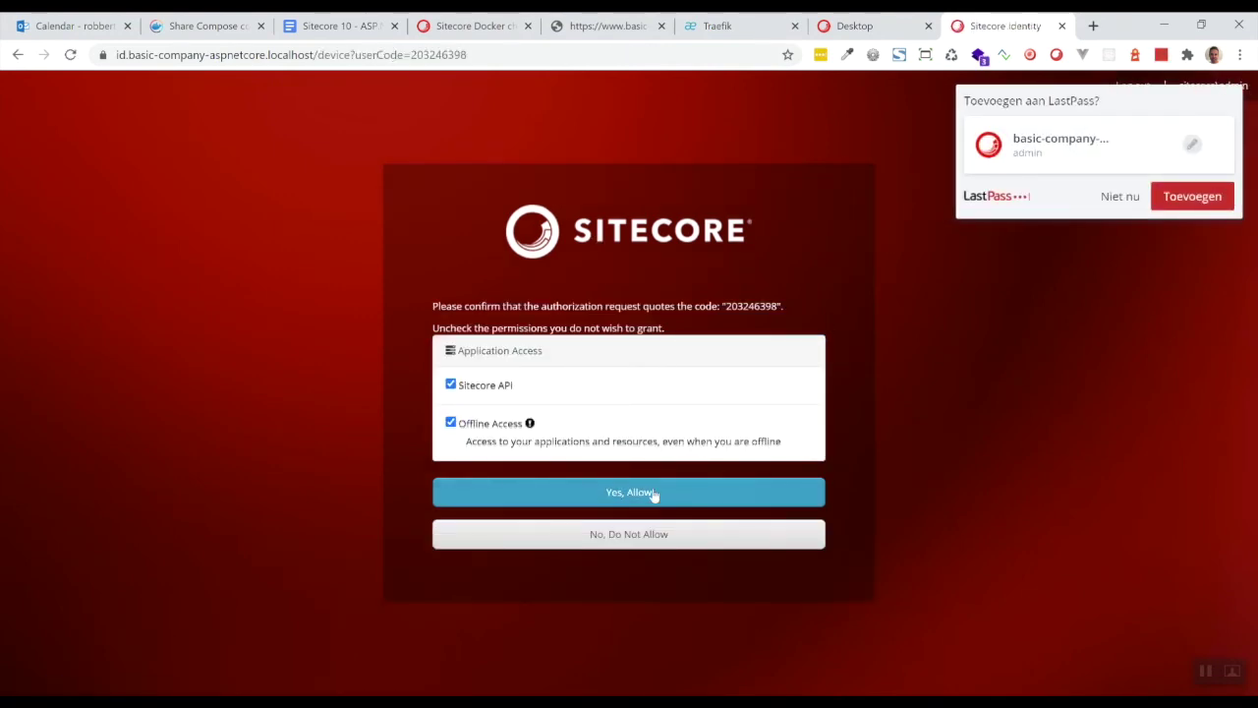
left_click(1156, 198)
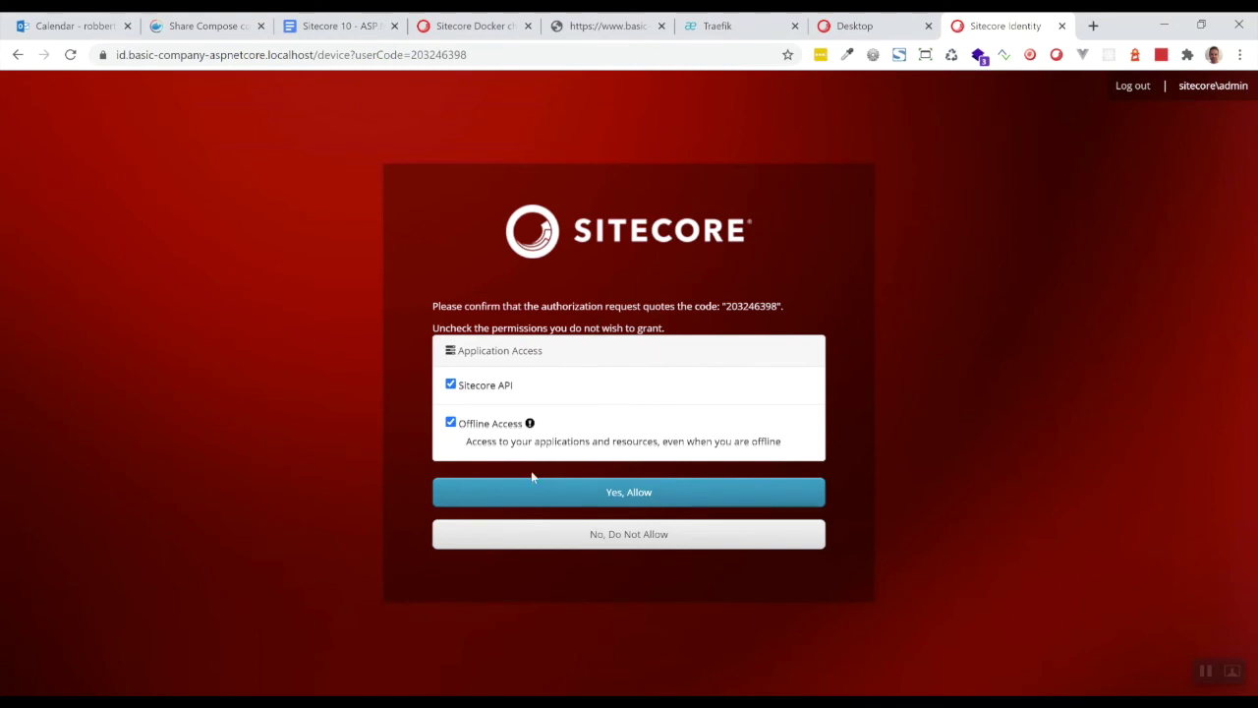
left_click(622, 494)
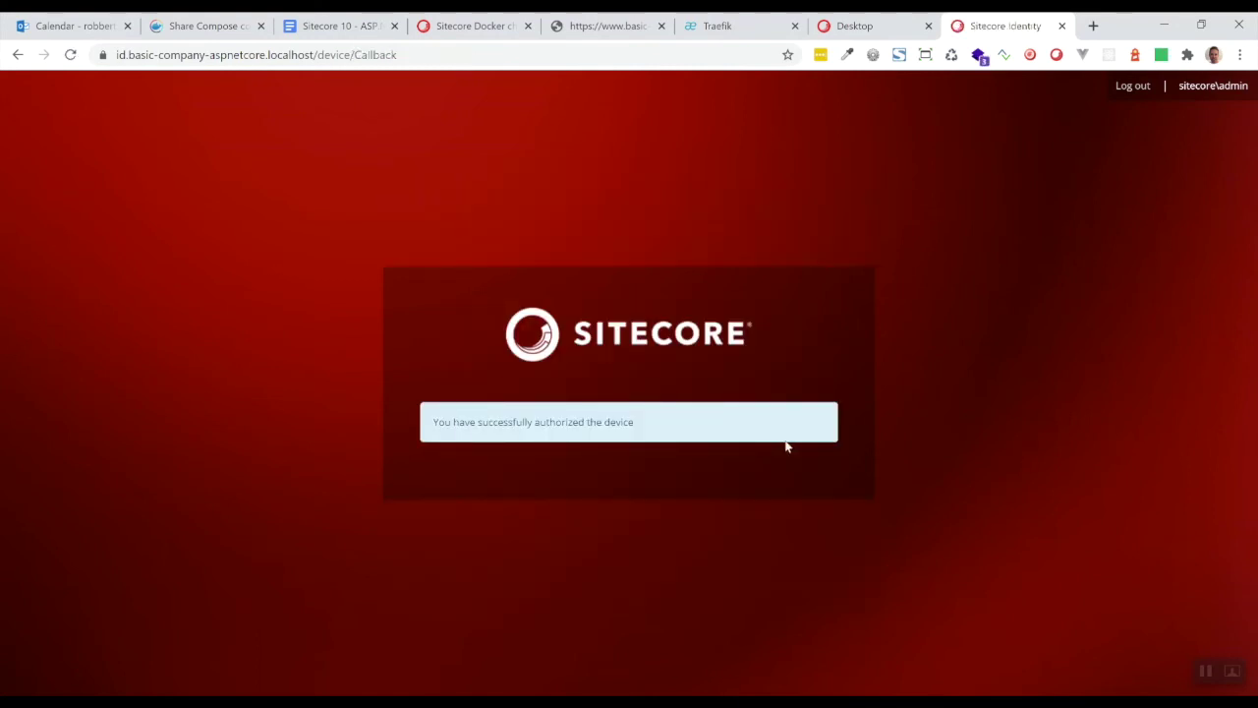
key("alt+Tab")
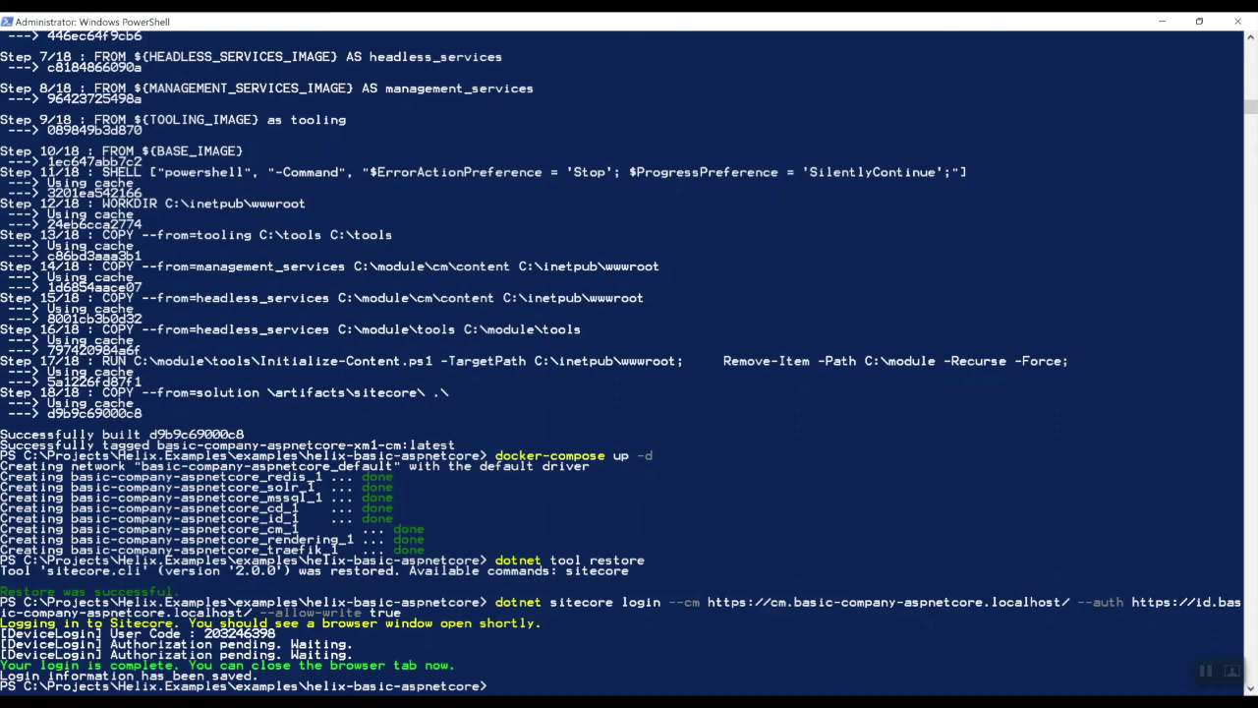
left_click(442, 639)
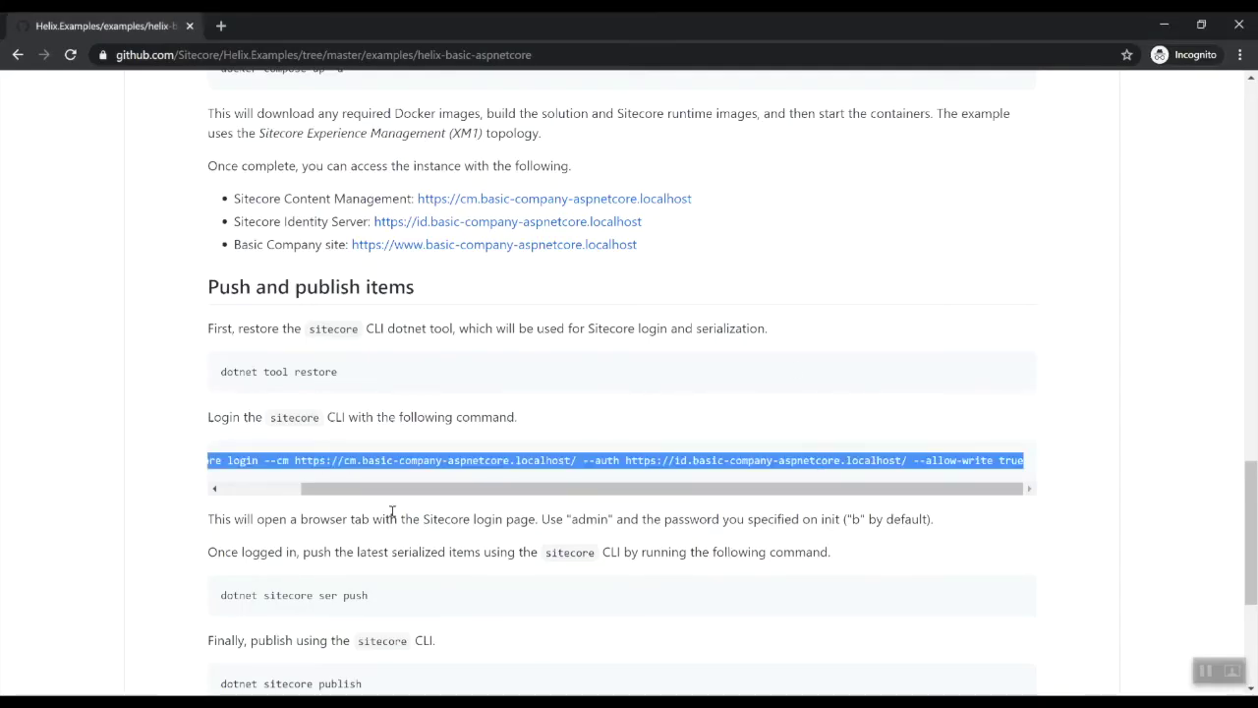
Copy 'dotnet sitecore ser push' from the README and run it to push 194 item changes to master
scroll(484, 553, "down", 1)
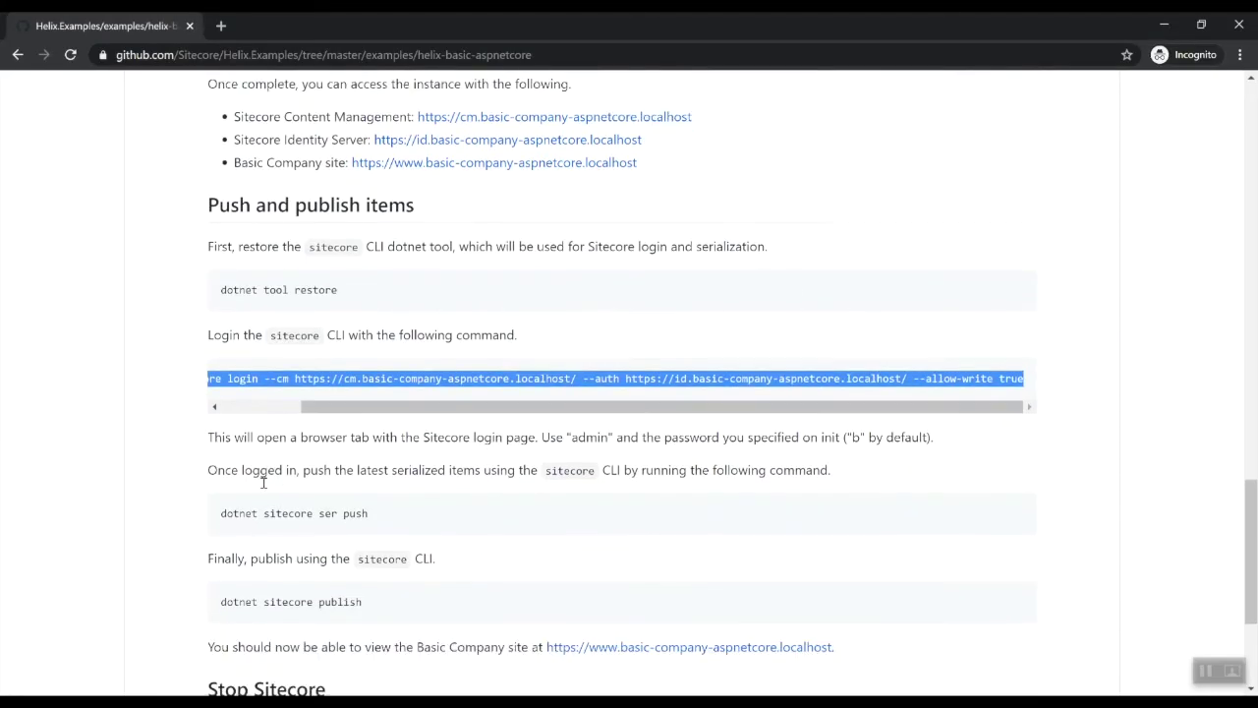
left_click(222, 518)
left_click_drag(221, 513, 384, 519)
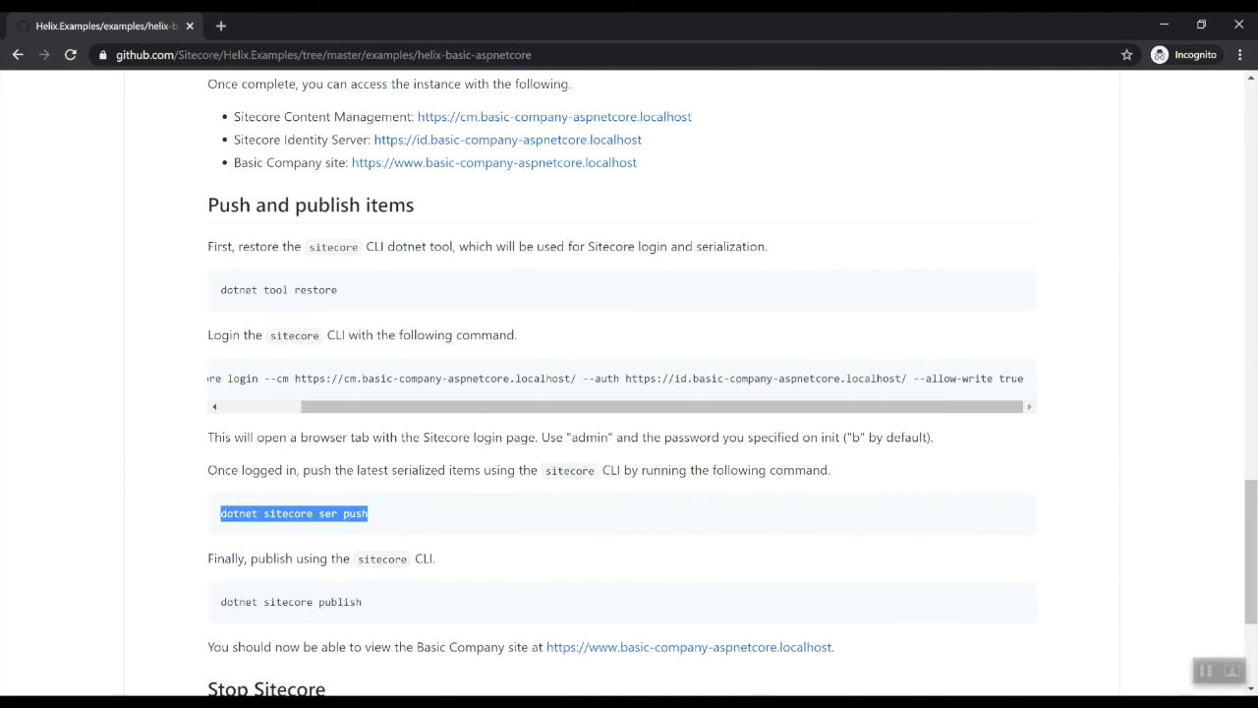
key("alt+Tab")
right_click(652, 662)
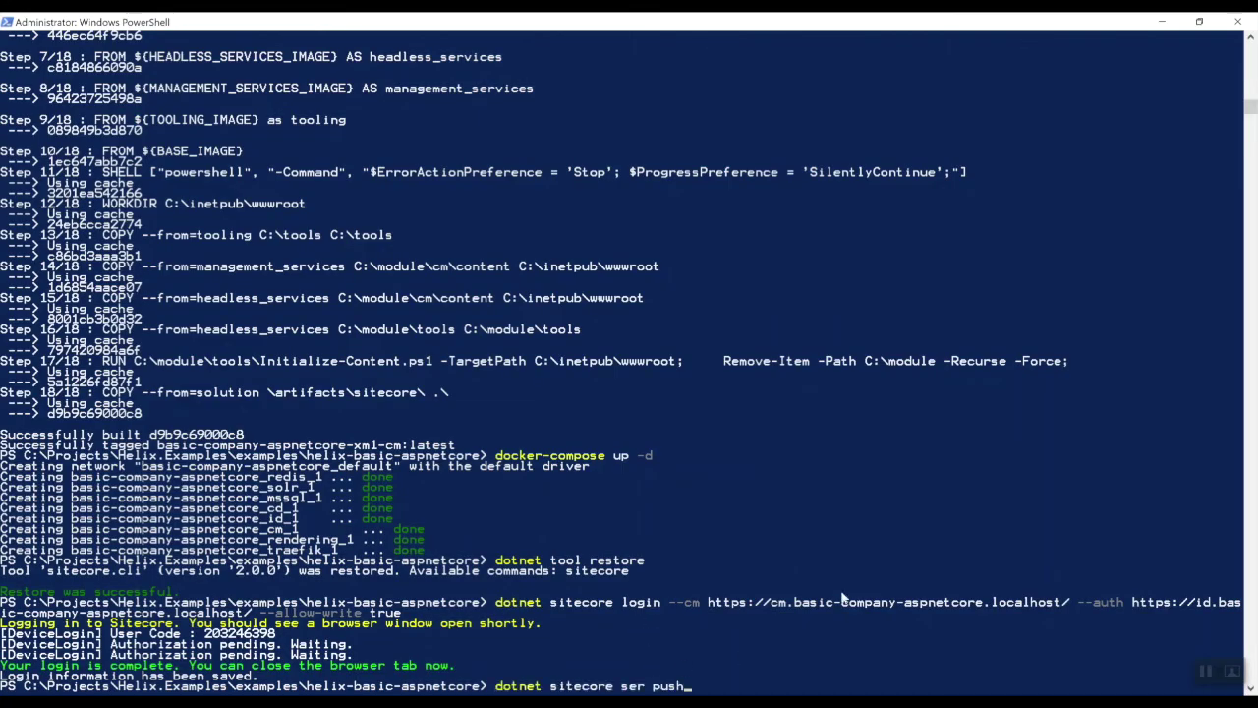
key("Return")
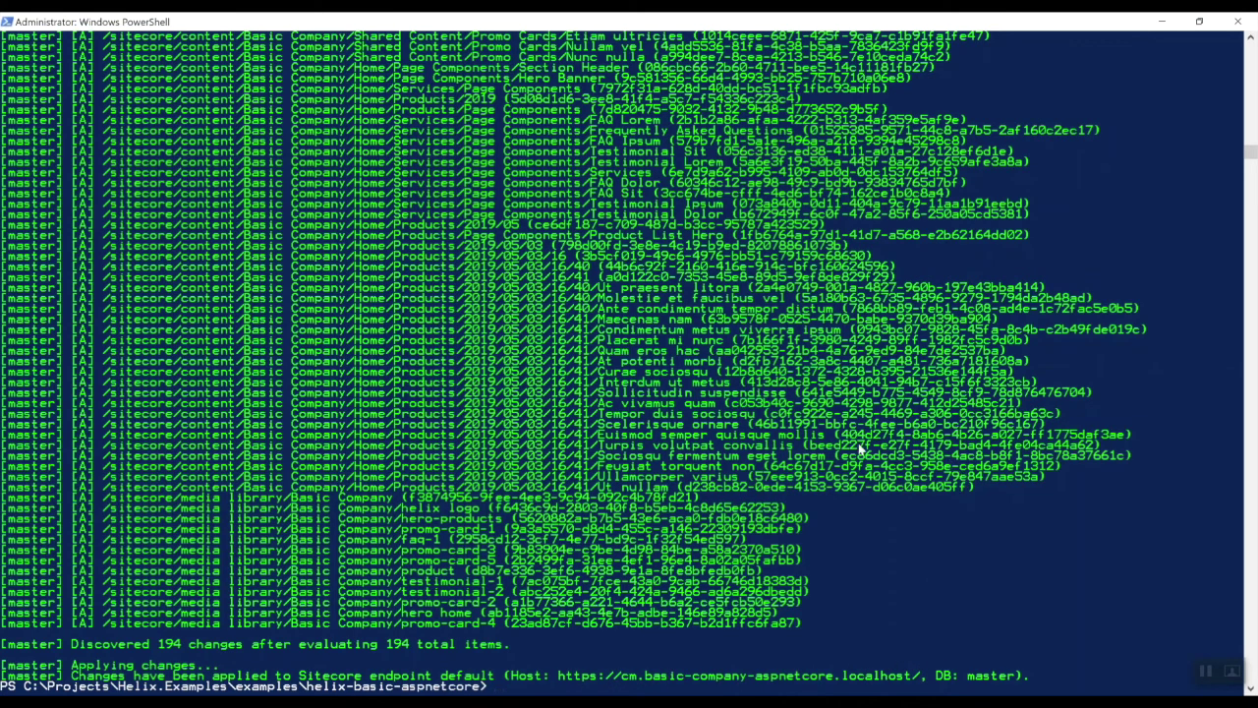
Run 'dotnet sitecore publish' from the GitHub README in PowerShell until it reports Publish Complete
mouse_move(352, 700)
left_click(442, 629)
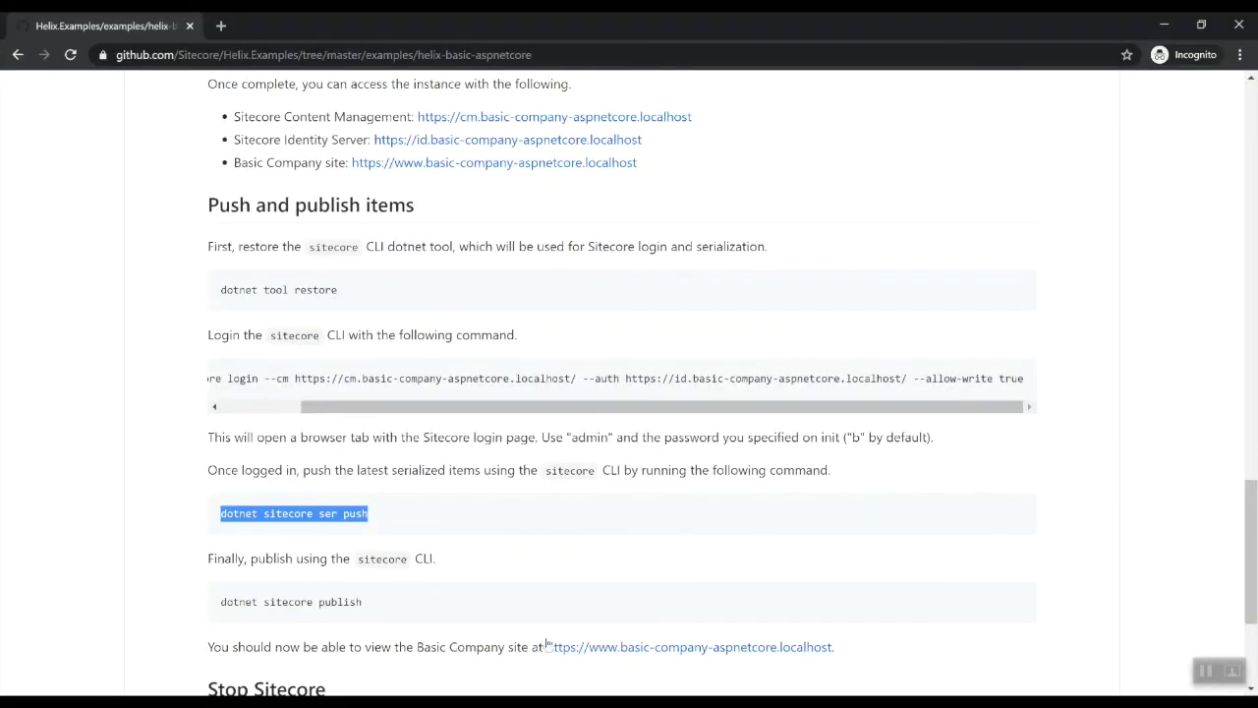
scroll(432, 510, "down", 2)
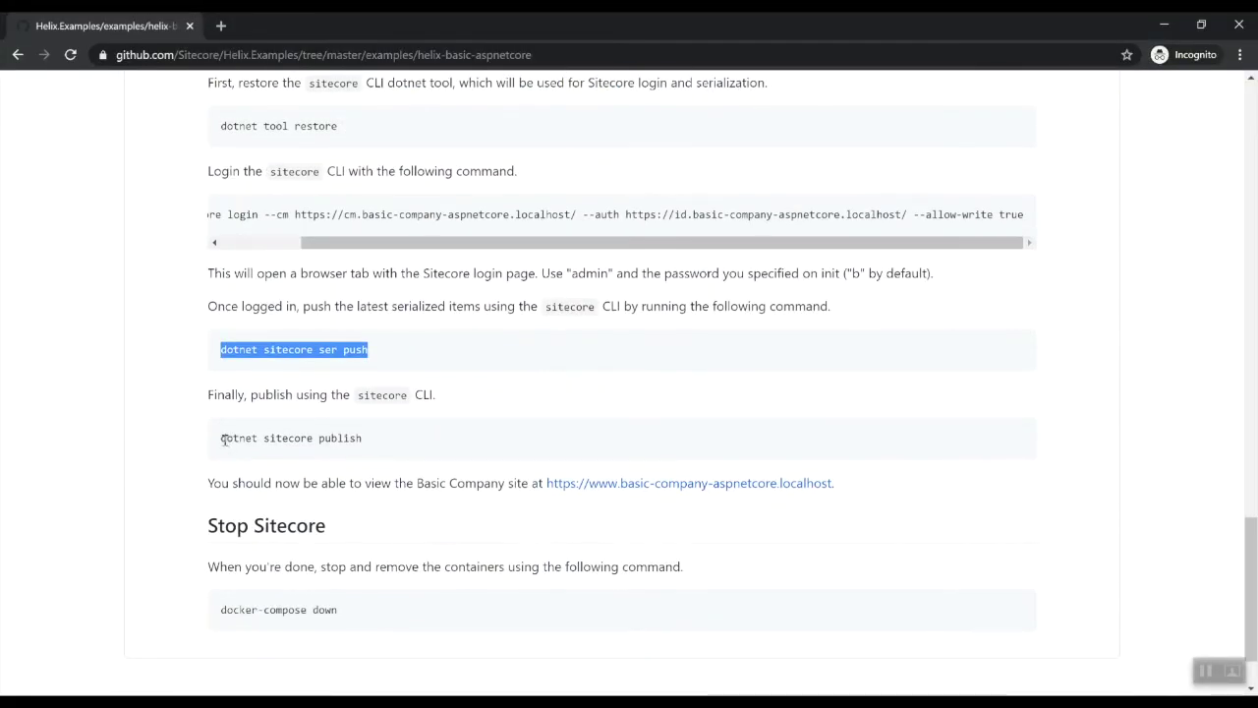
mouse_move(226, 438)
left_mouse_down()
mouse_move(412, 449)
mouse_move(222, 439)
left_mouse_up()
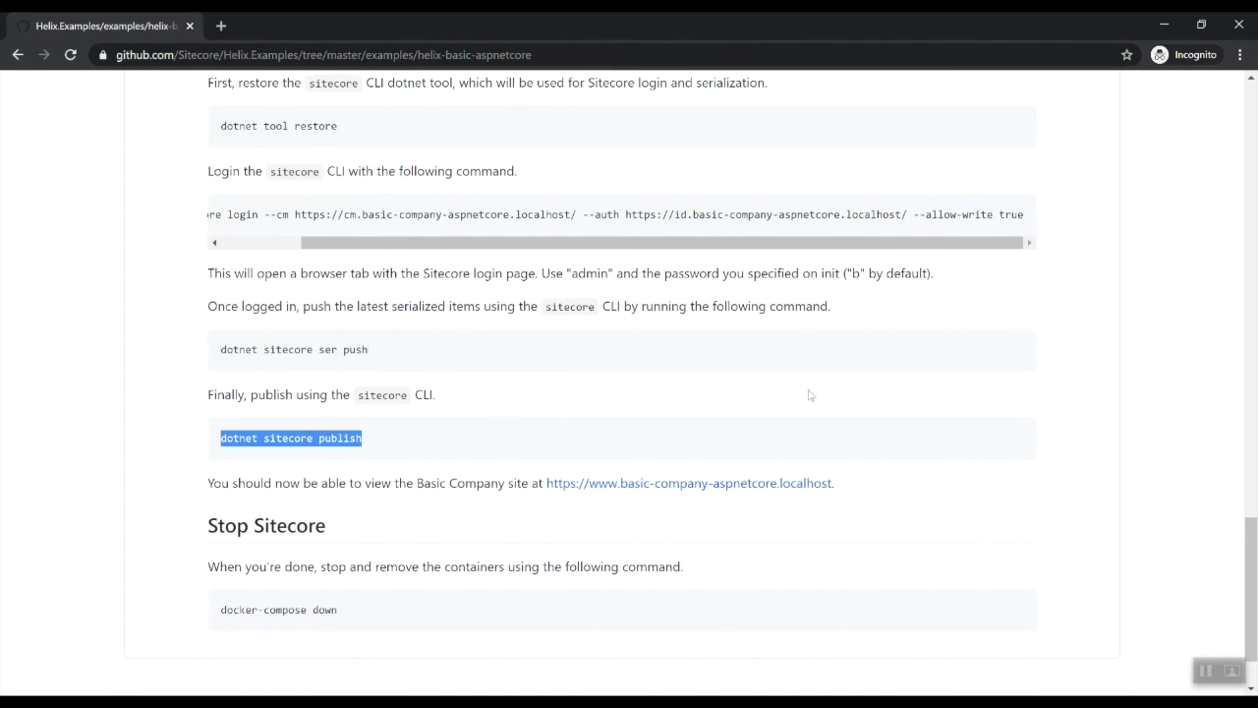
key("ctrl+c")
key("alt+Tab")
key("ctrl+v")
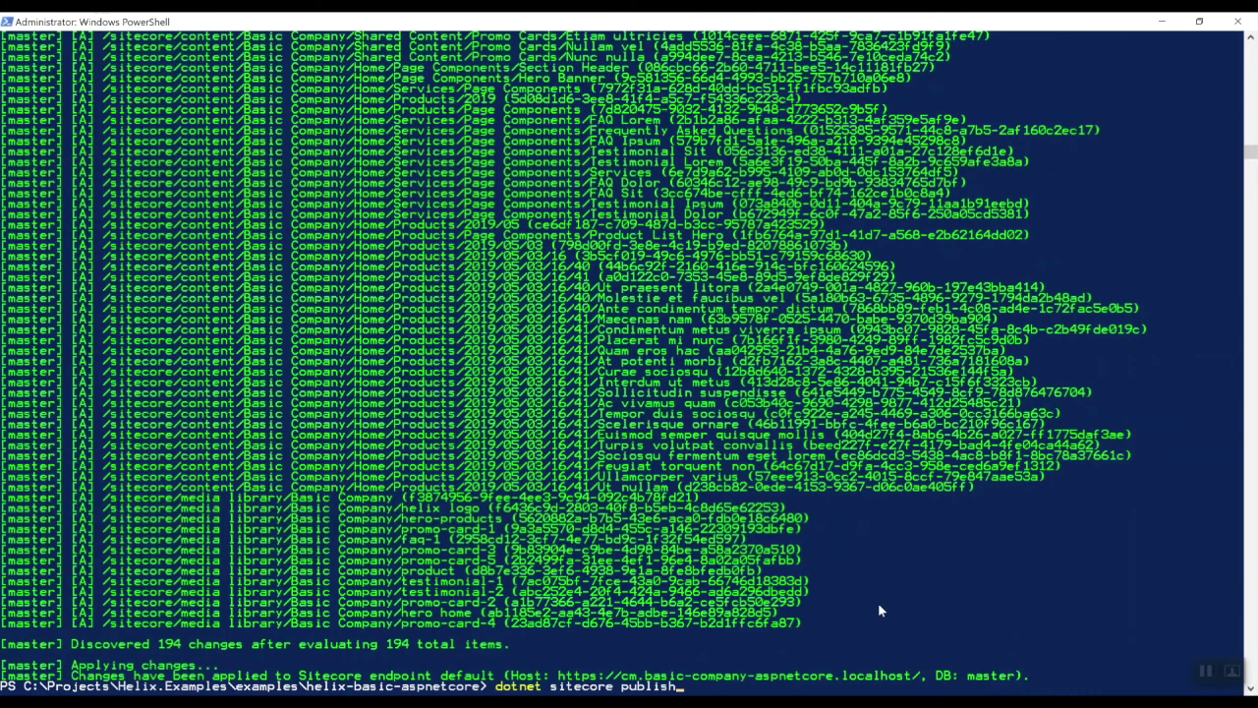
key("Return")
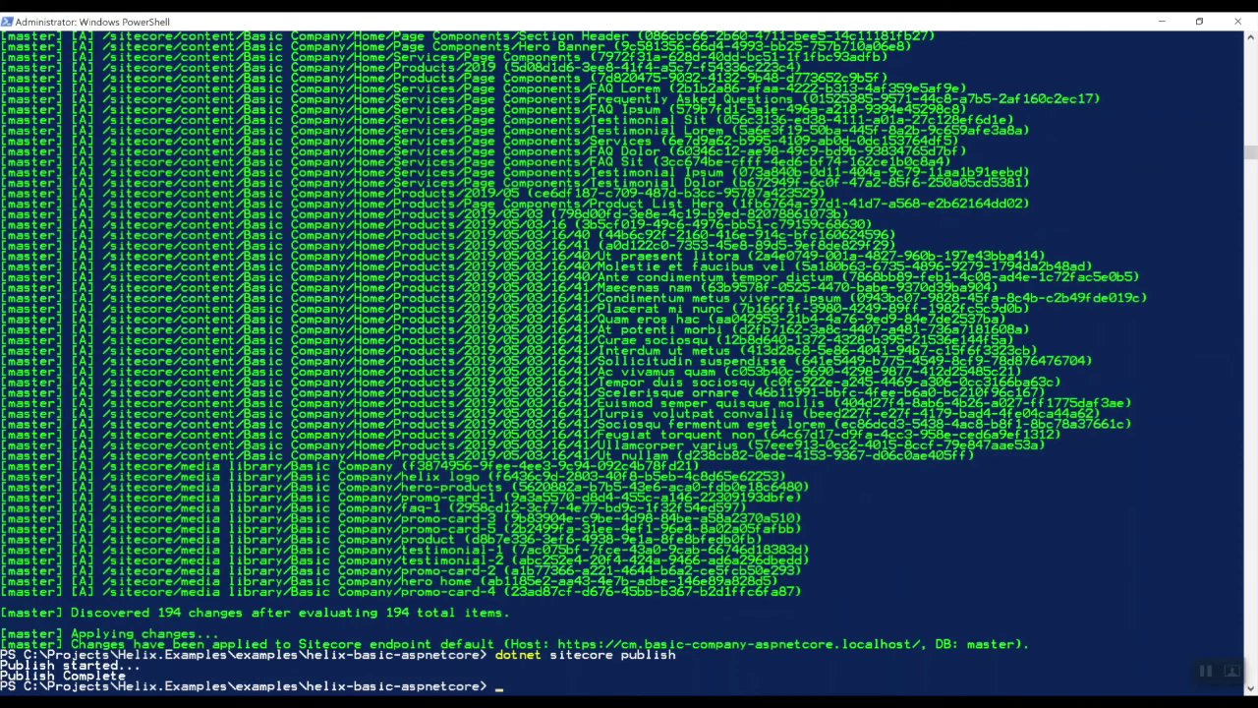
key("alt+Tab")
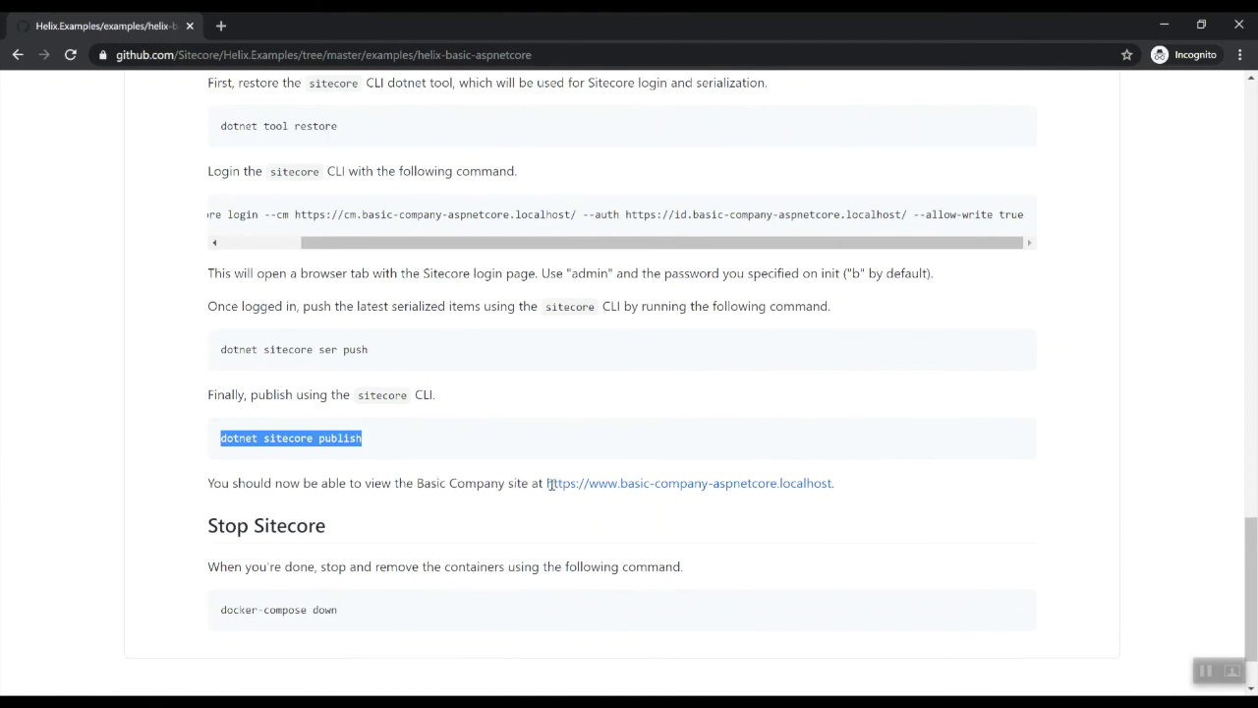
right_click(632, 483)
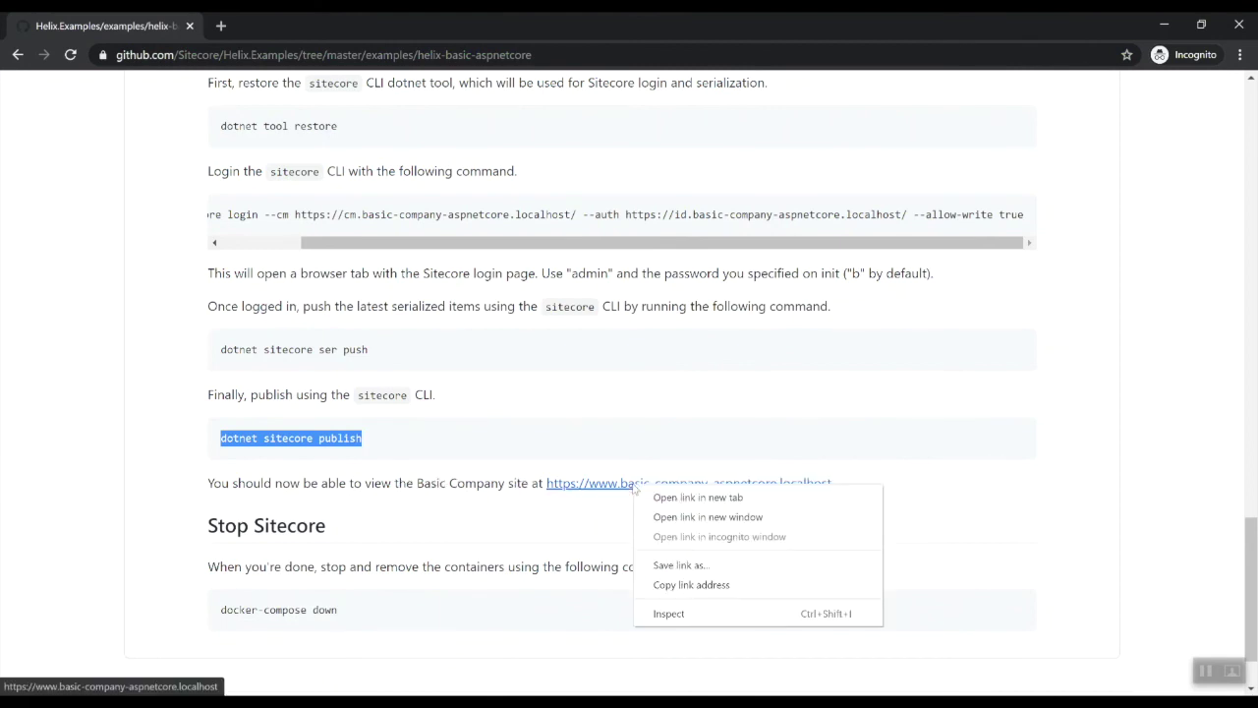
left_click(705, 587)
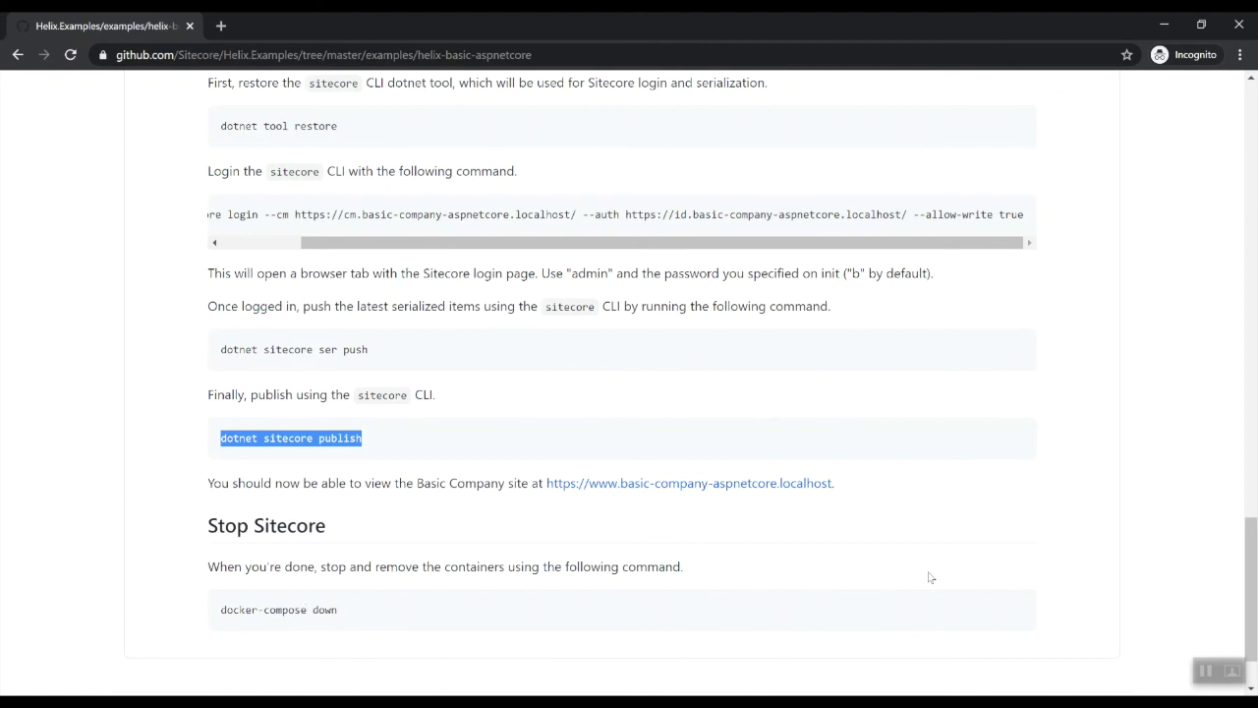
left_click(368, 688)
left_click(511, 609)
key("ctrl+t")
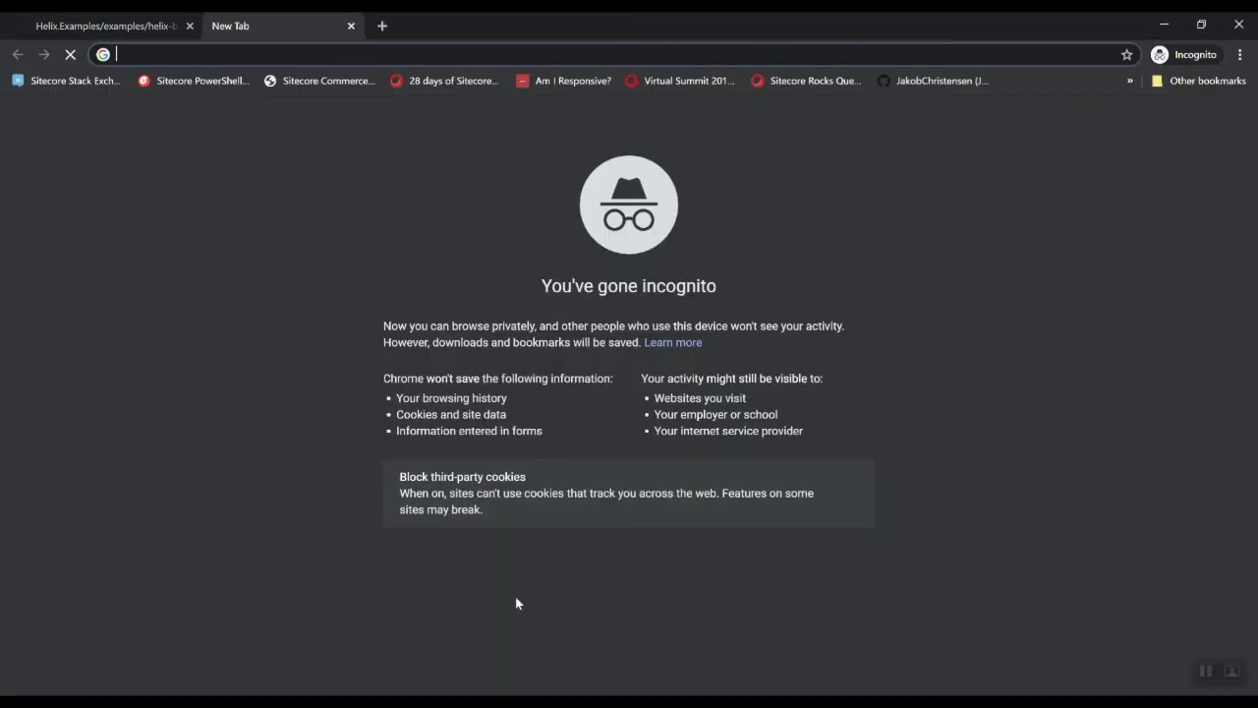
key("ctrl+v")
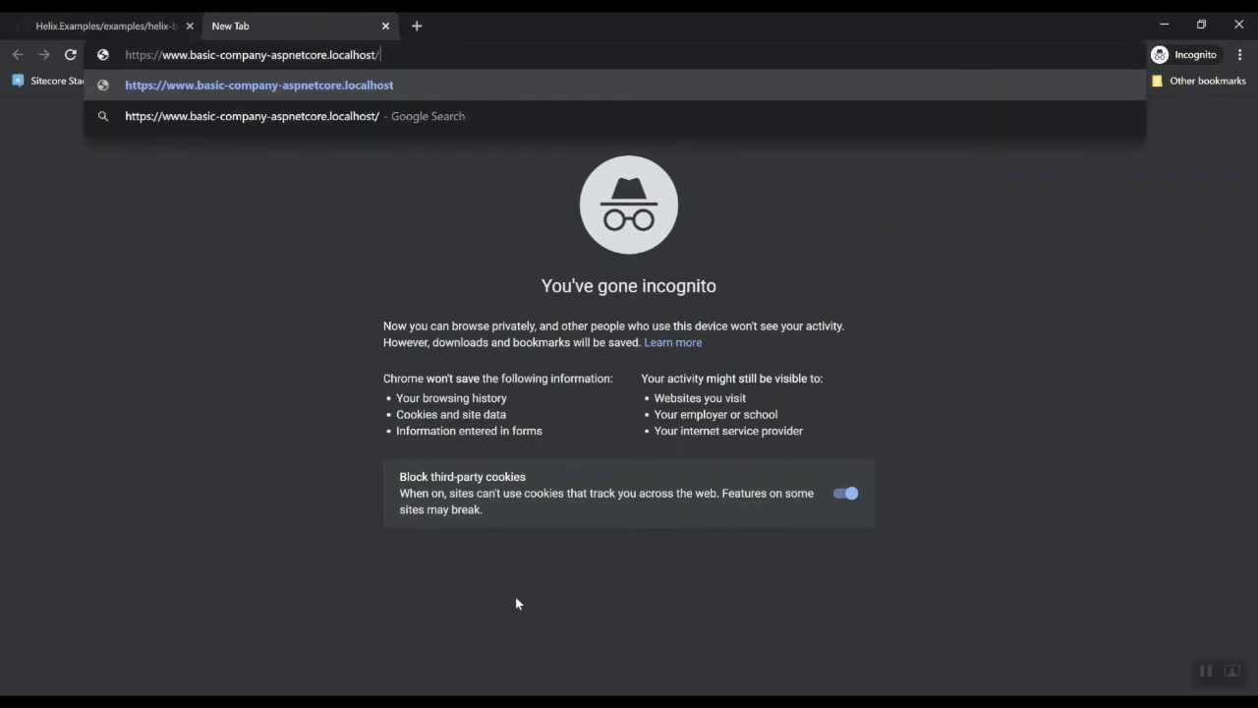
key("Return")
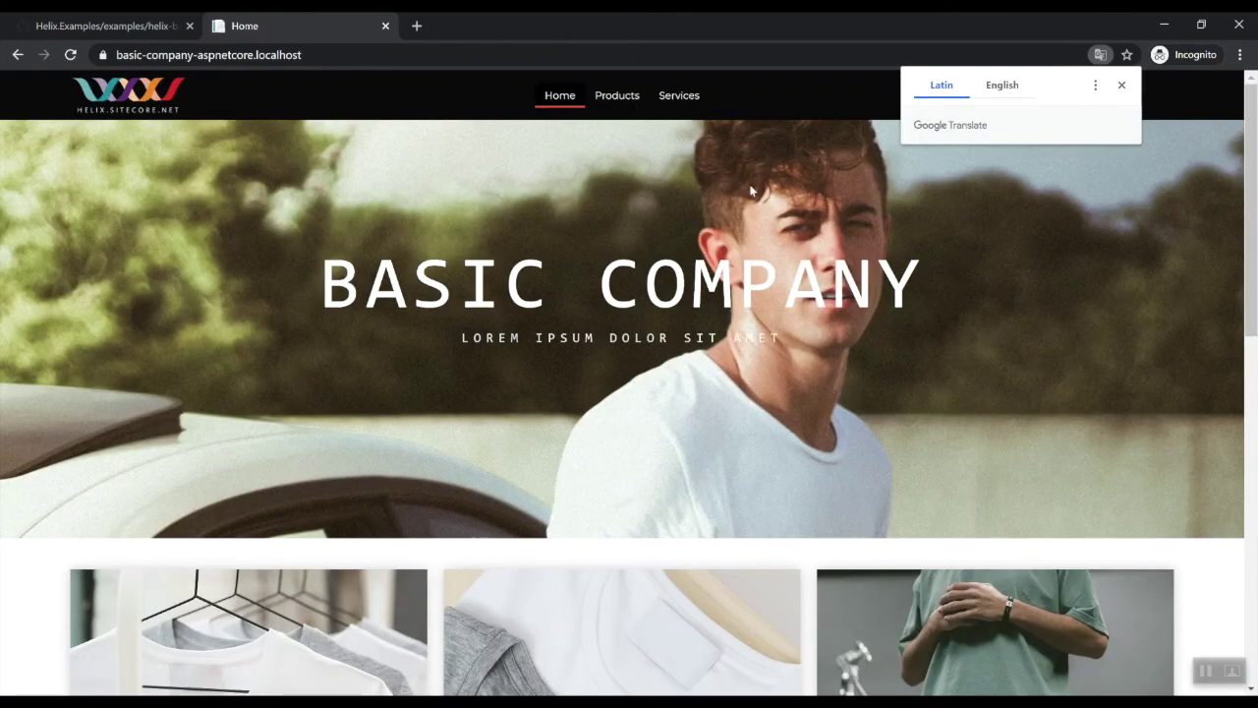
Dismiss the Google Translate offer and look over the Basic Company home page
left_click(1122, 84)
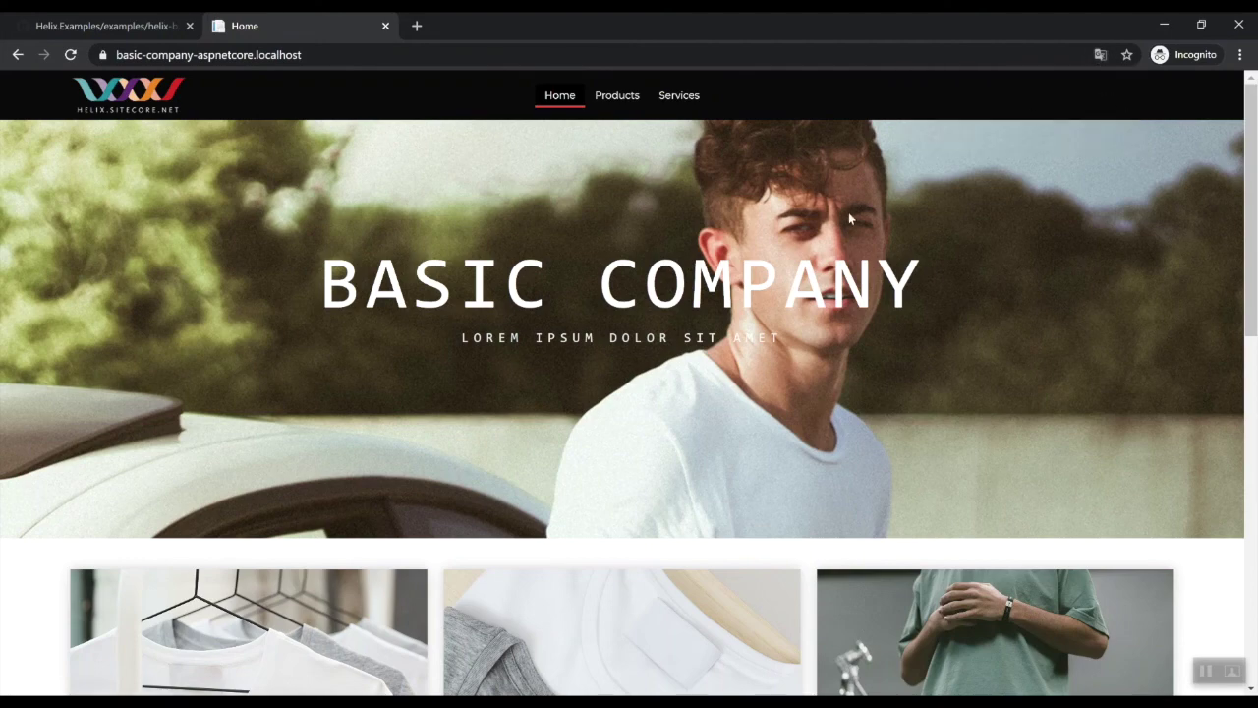
scroll(847, 226, "down", 3)
scroll(845, 253, "down", 3)
scroll(834, 260, "up", 6)
Check the Products page's T-shirt card list, then return to the Home page via the logo
left_click(625, 97)
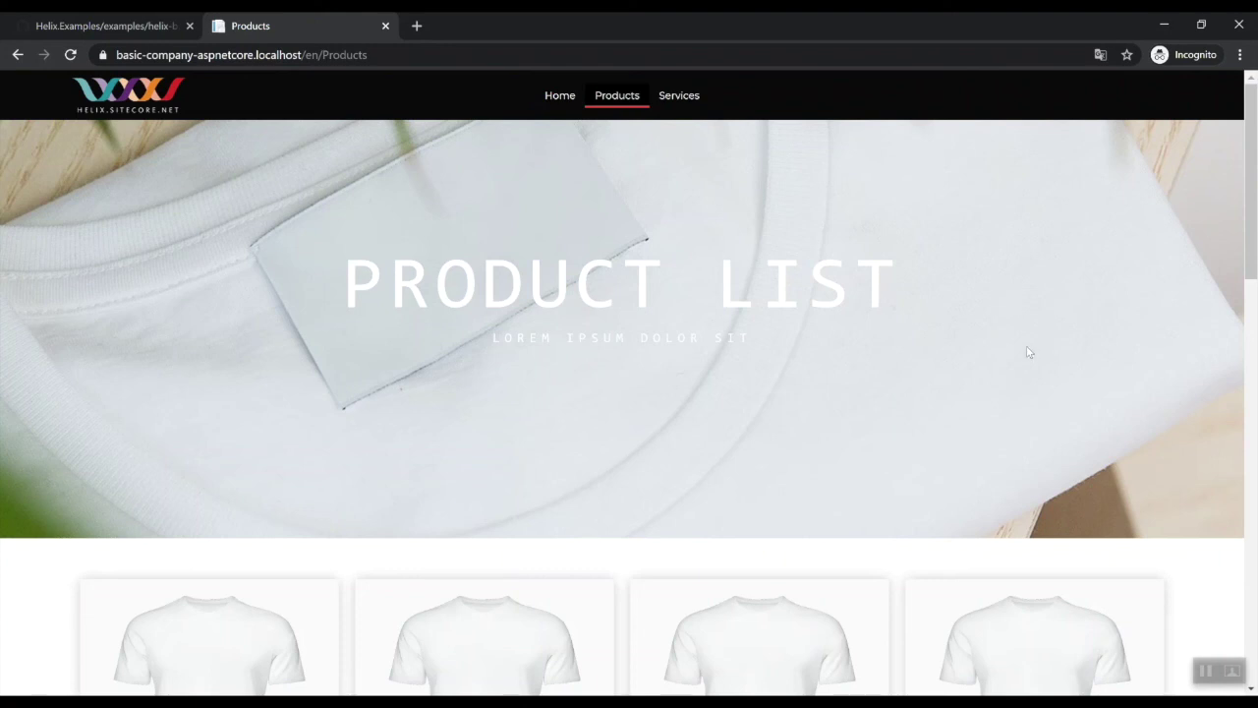
scroll(1028, 352, "down", 2)
scroll(861, 293, "up", 2)
scroll(678, 385, "down", 5)
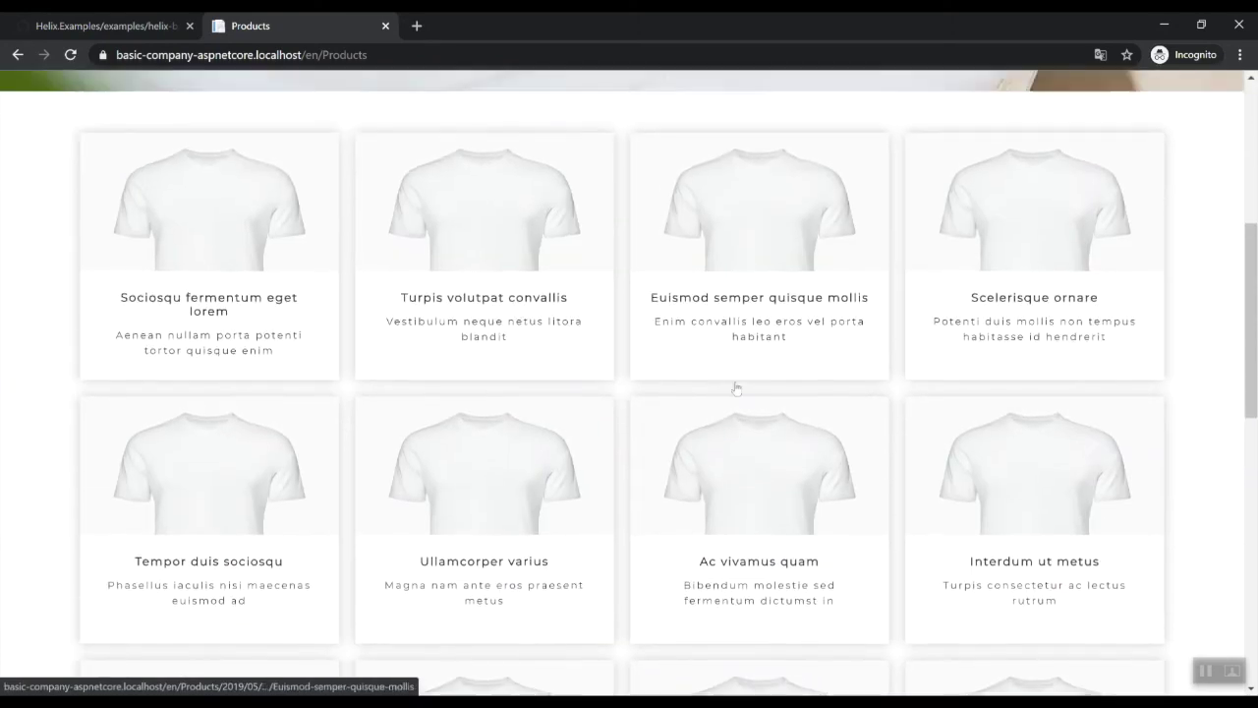
scroll(736, 389, "up", 5)
left_click(127, 93)
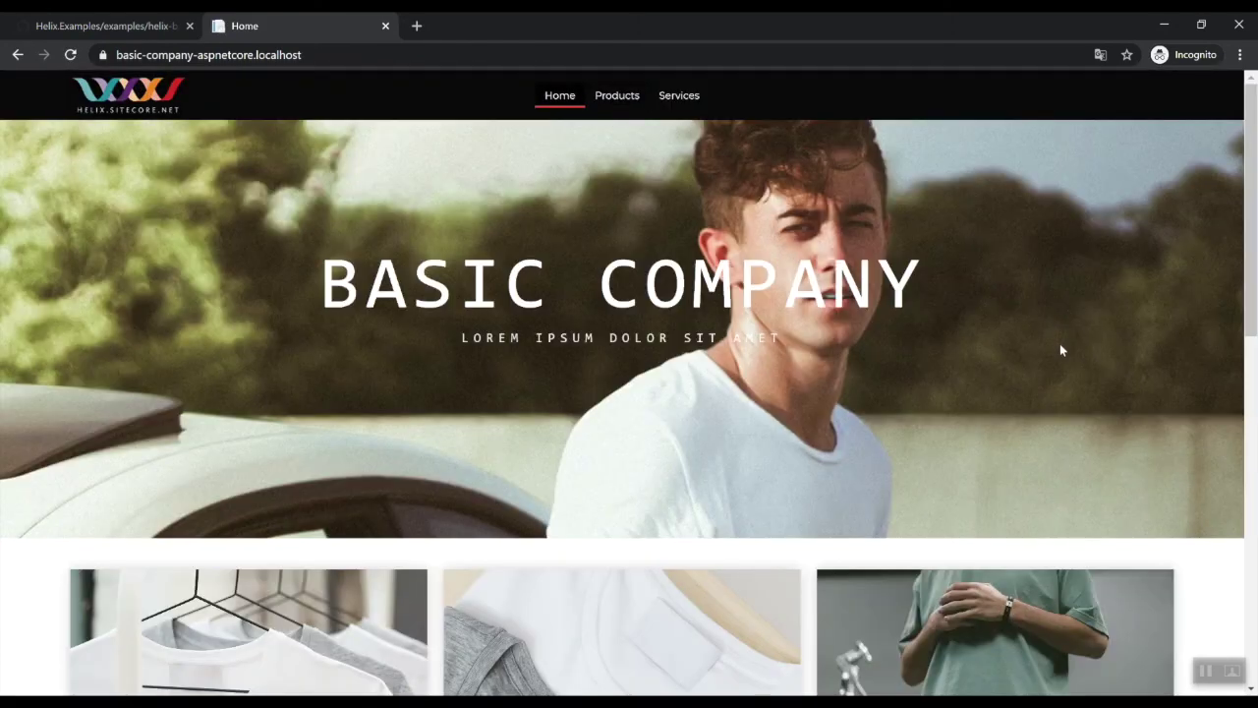
scroll(1059, 345, "down", 1)
scroll(1059, 346, "up", 1)
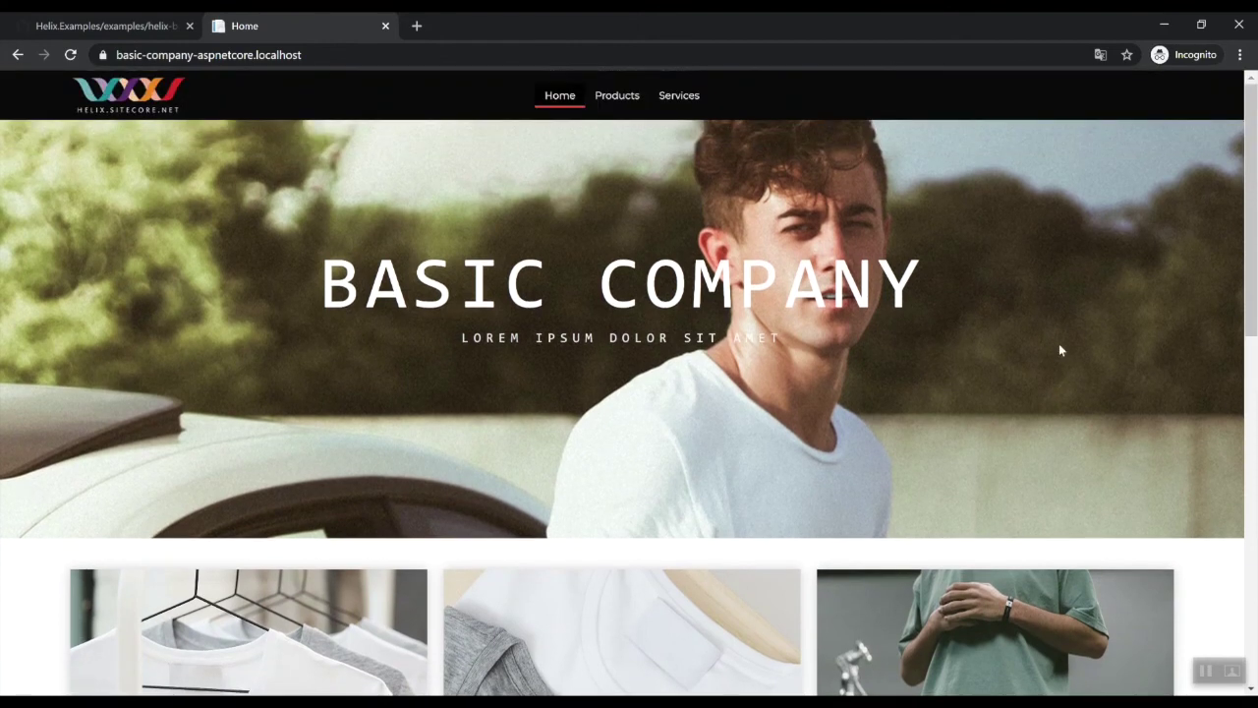